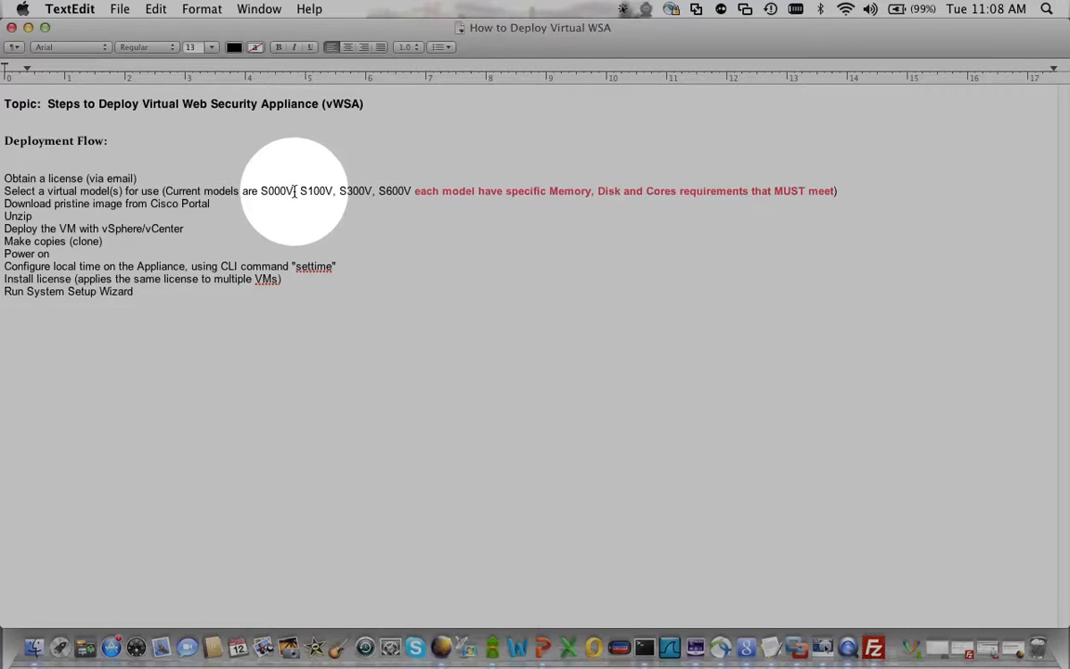
click(294, 191)
text(,)
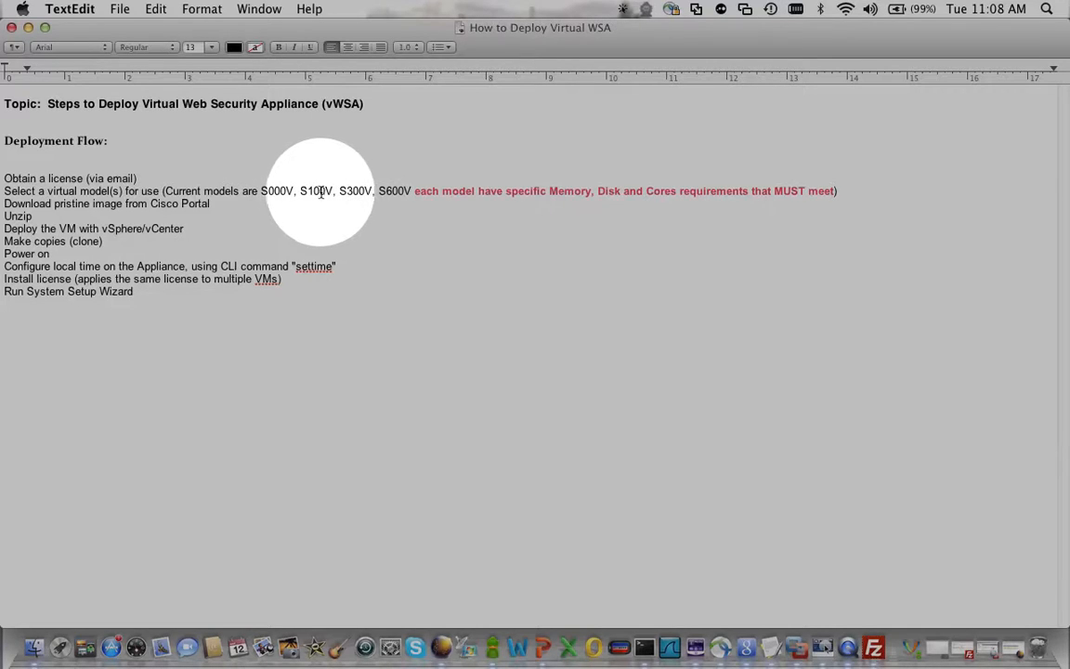
click(372, 193)
text(,)
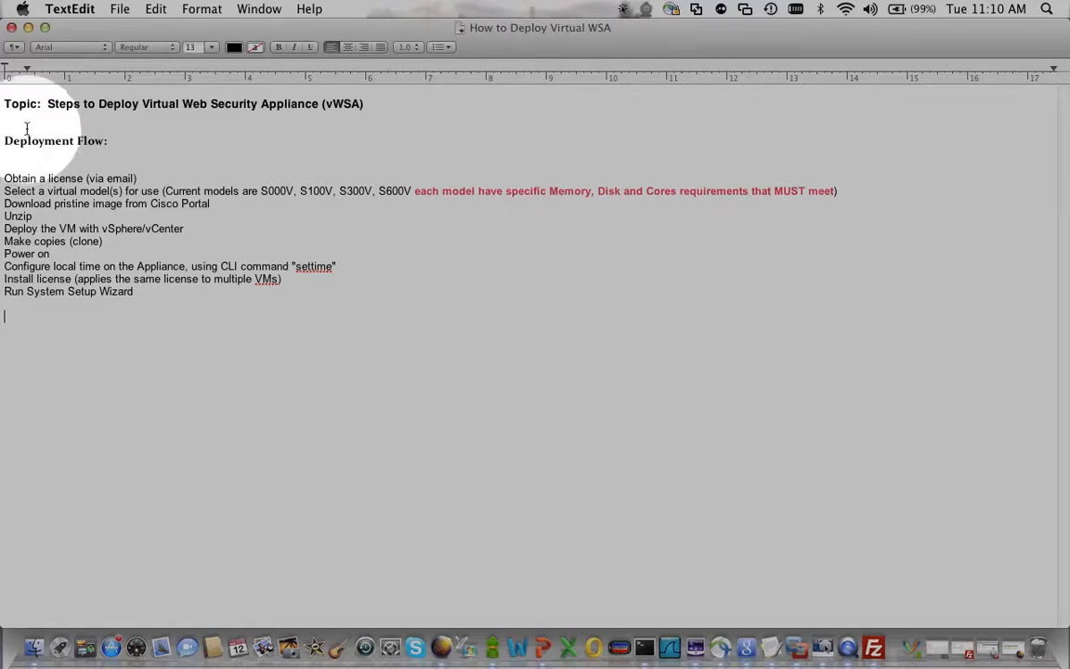
click(27, 28)
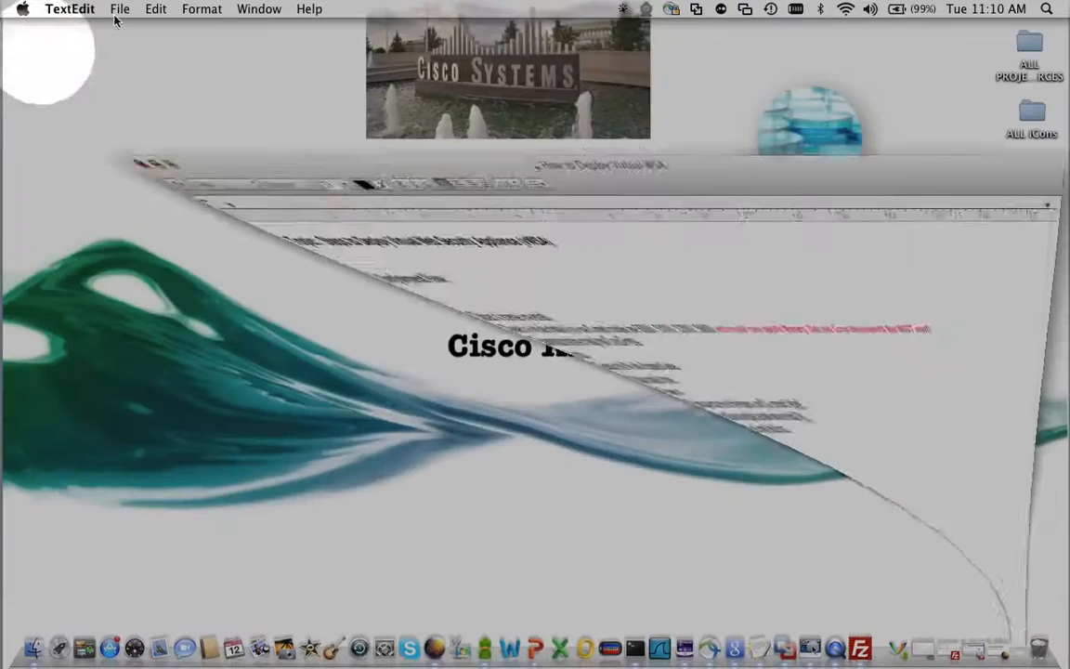
click(967, 652)
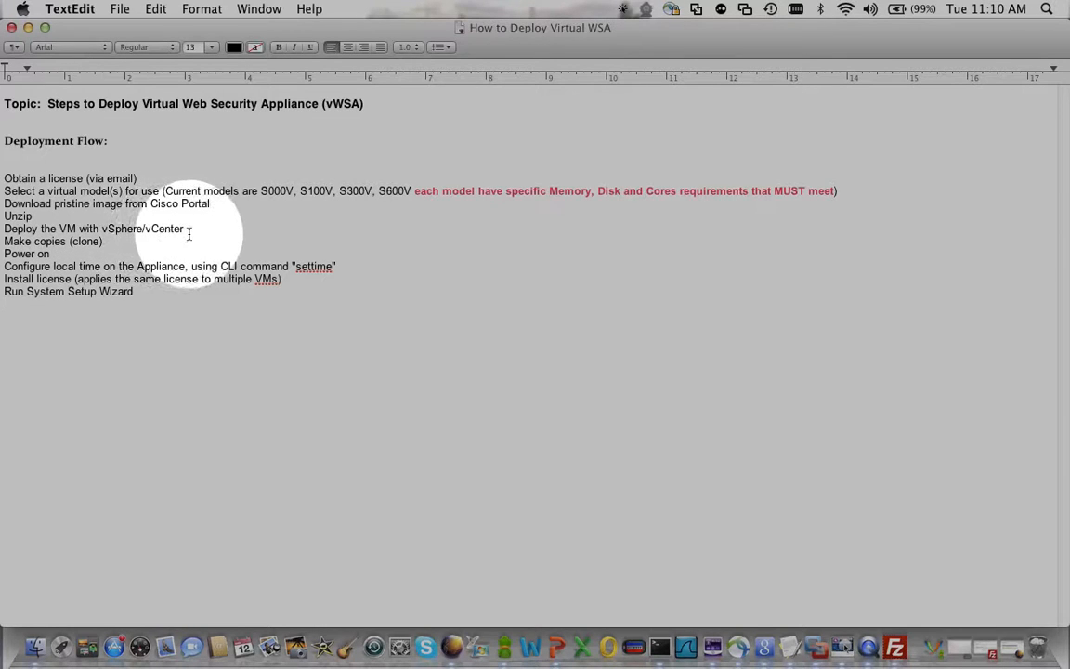
Switch from the deployment notes to the vSphere Client and start deploying an OVF template on host 14.1.128.138
click(28, 27)
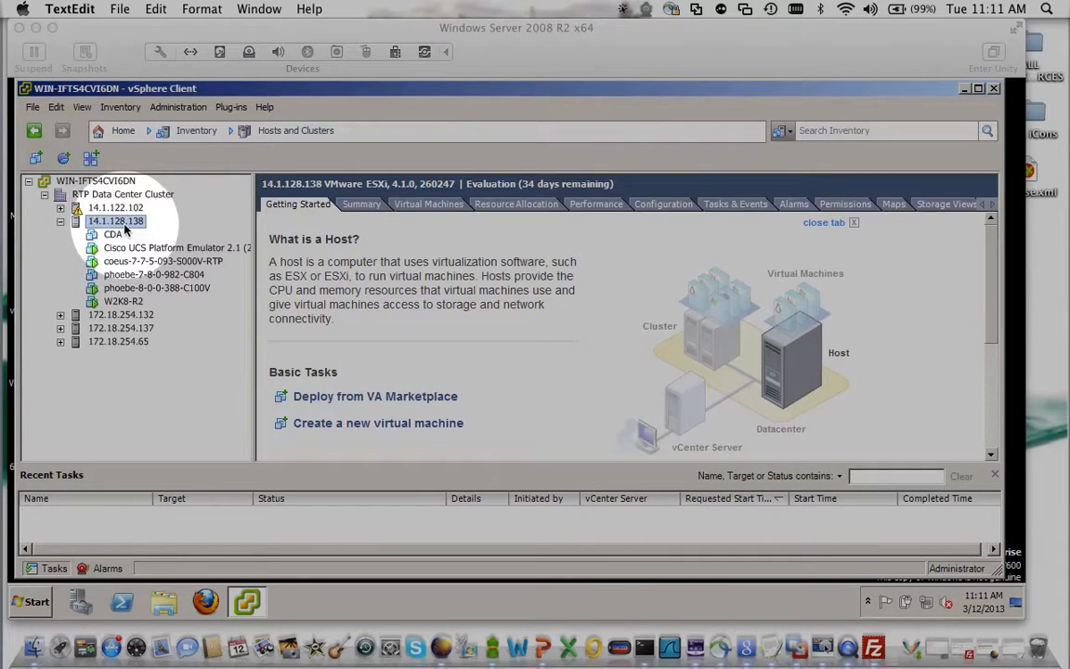
click(33, 110)
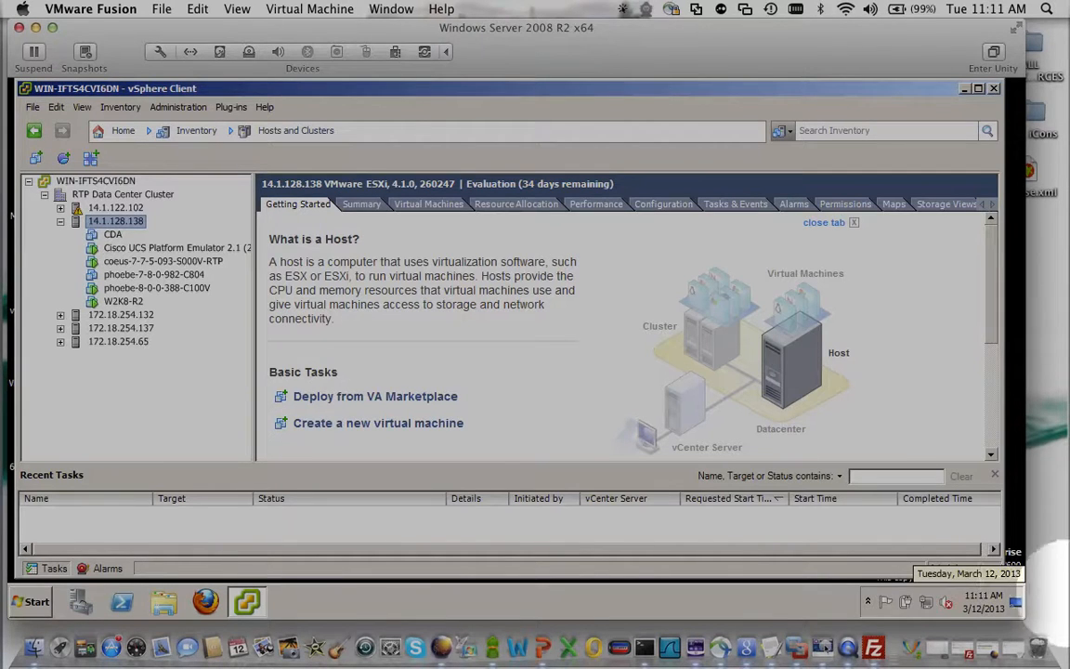
click(33, 108)
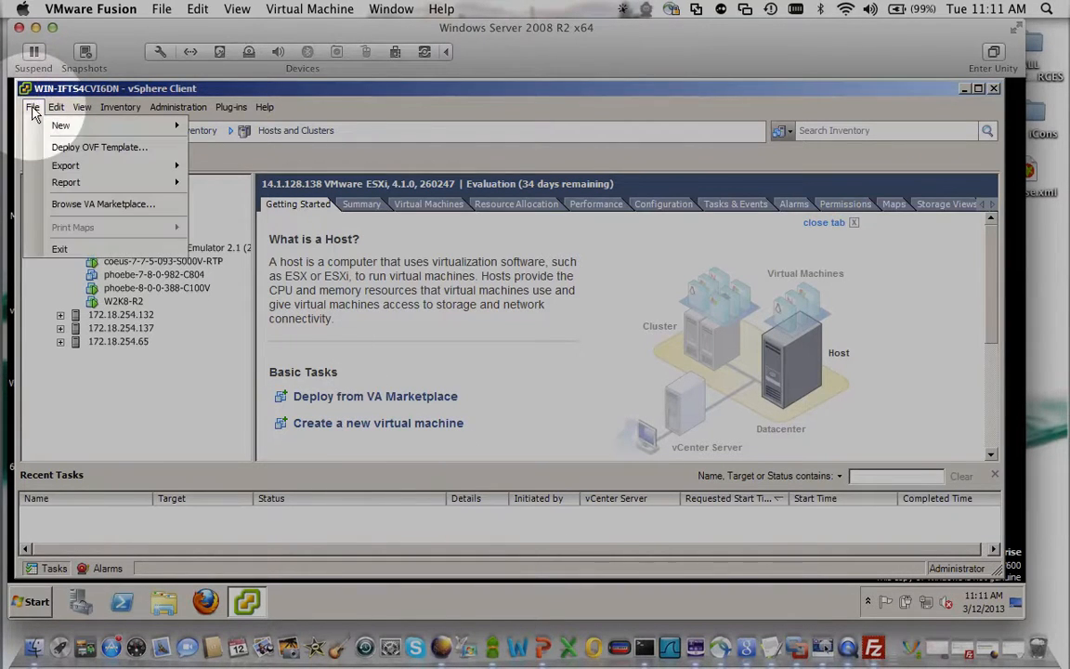
click(105, 150)
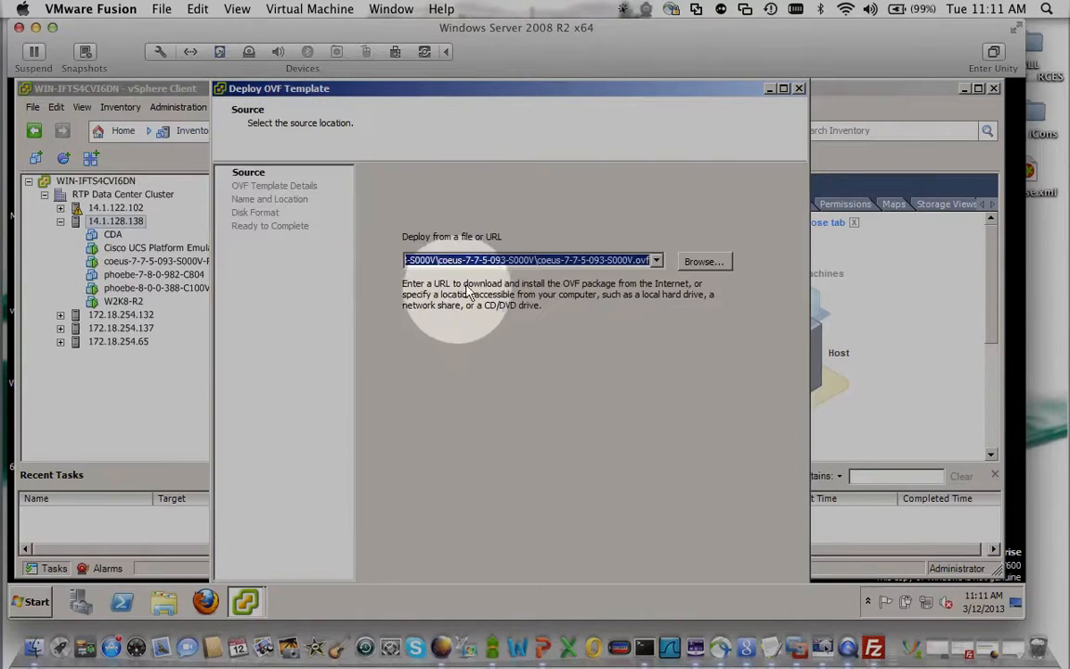
Browse for the template source and show all file types in its folder before restoring the OVF packages filter
click(692, 263)
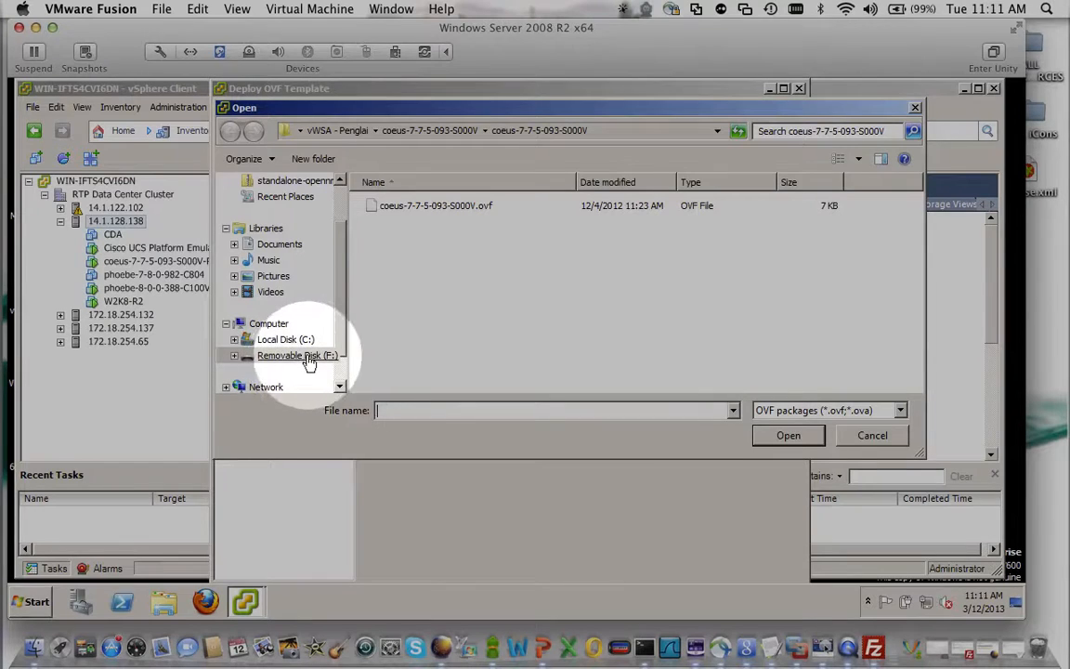
click(901, 410)
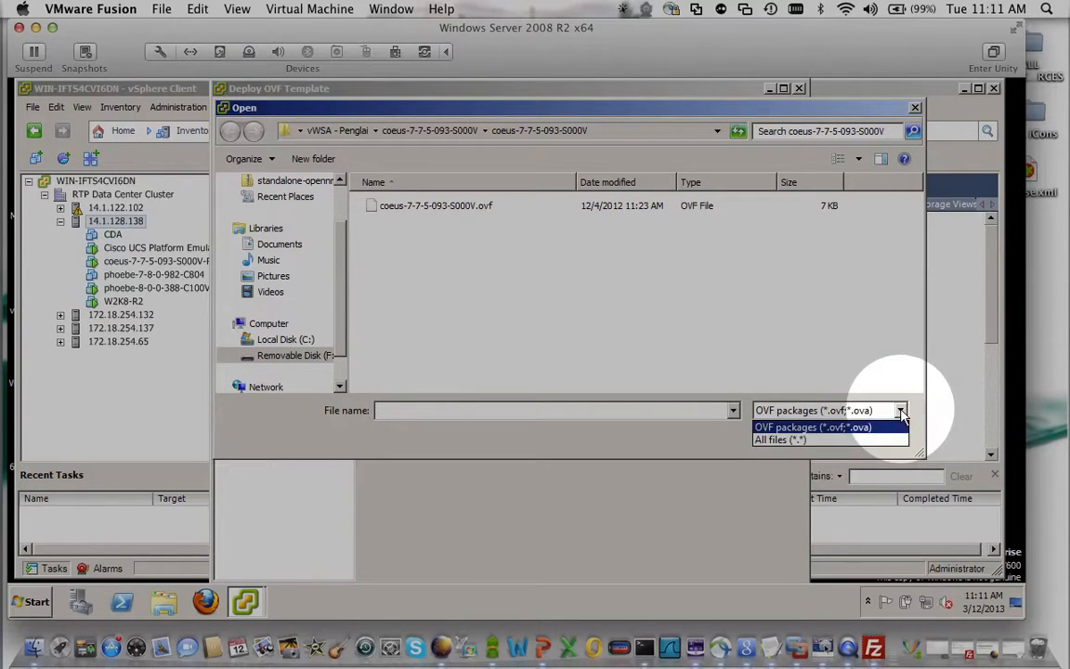
click(805, 438)
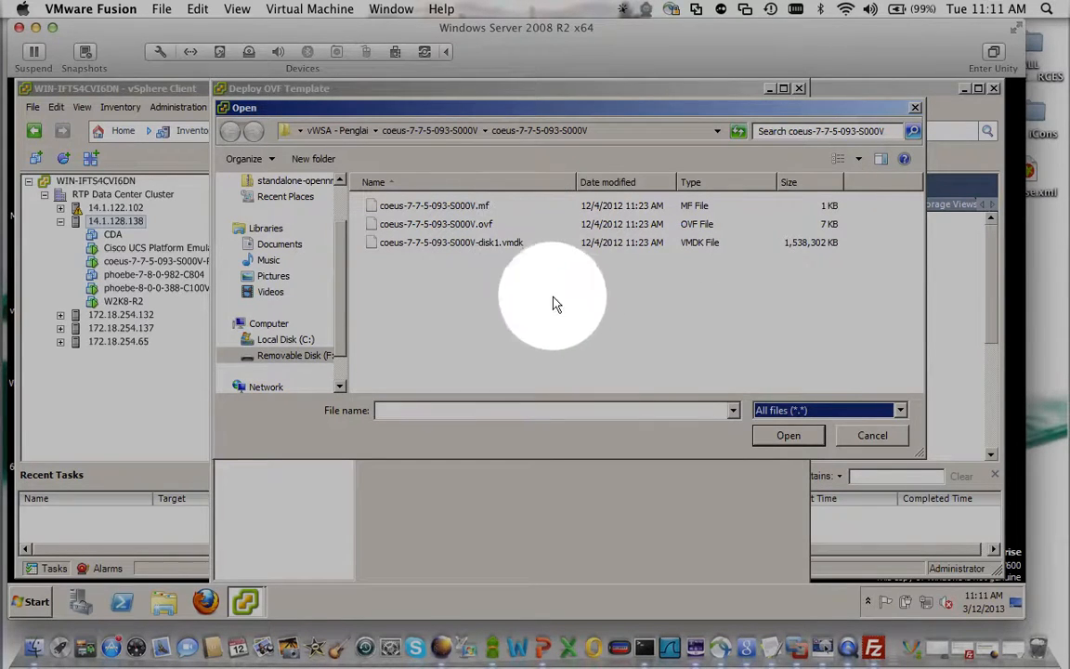
click(900, 411)
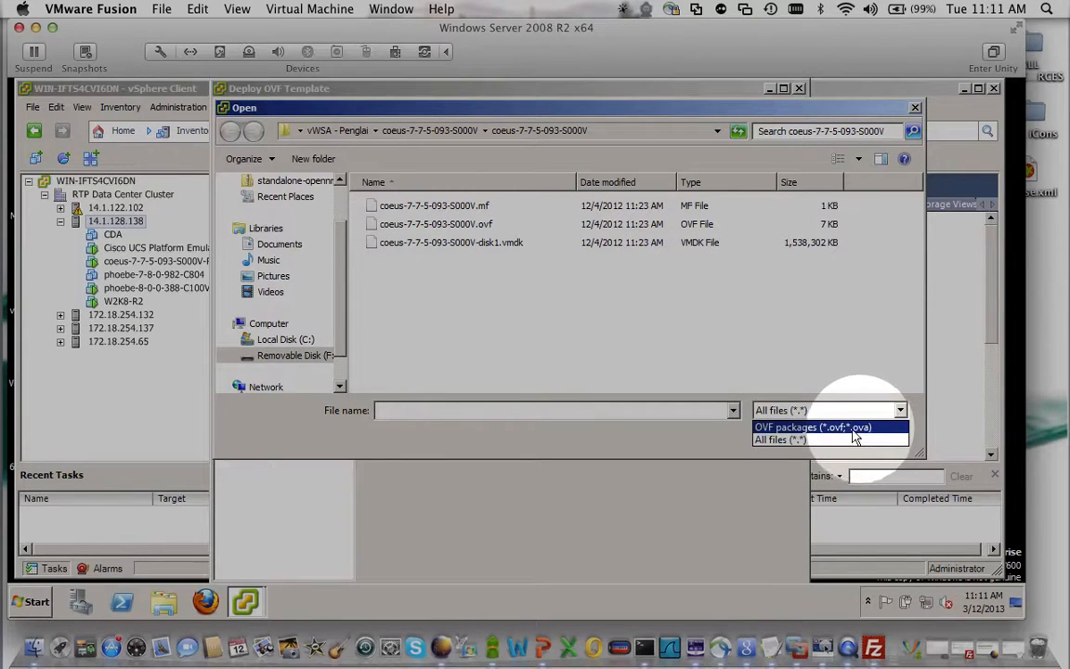
click(861, 428)
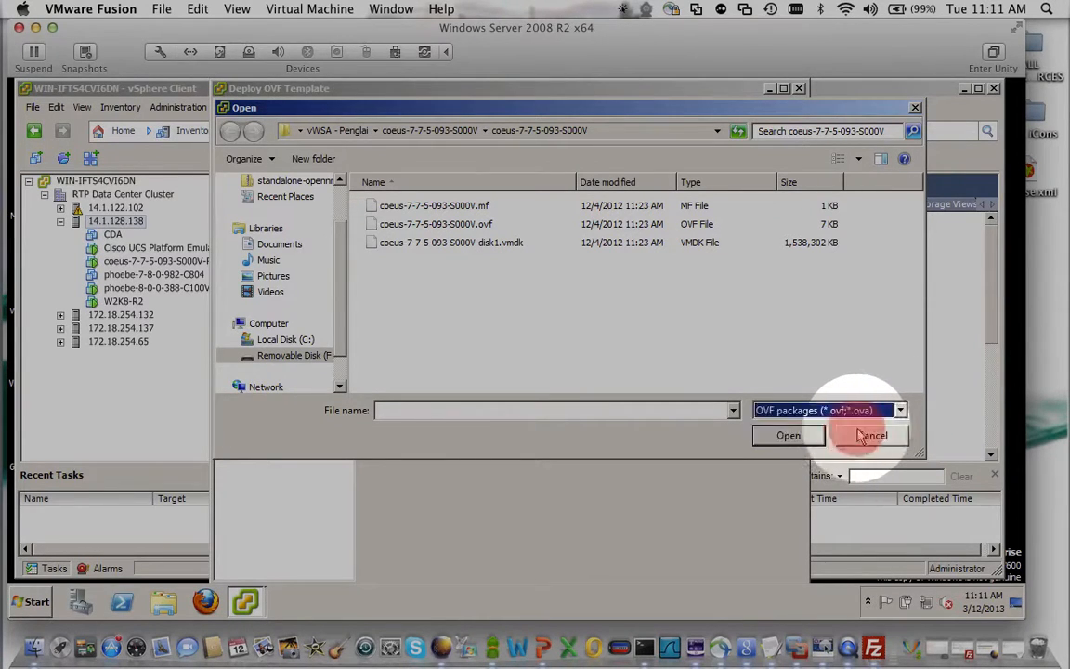
Use coeus-7-7-5-093-S000V.ovf as the deployment source and continue past the template details
click(484, 210)
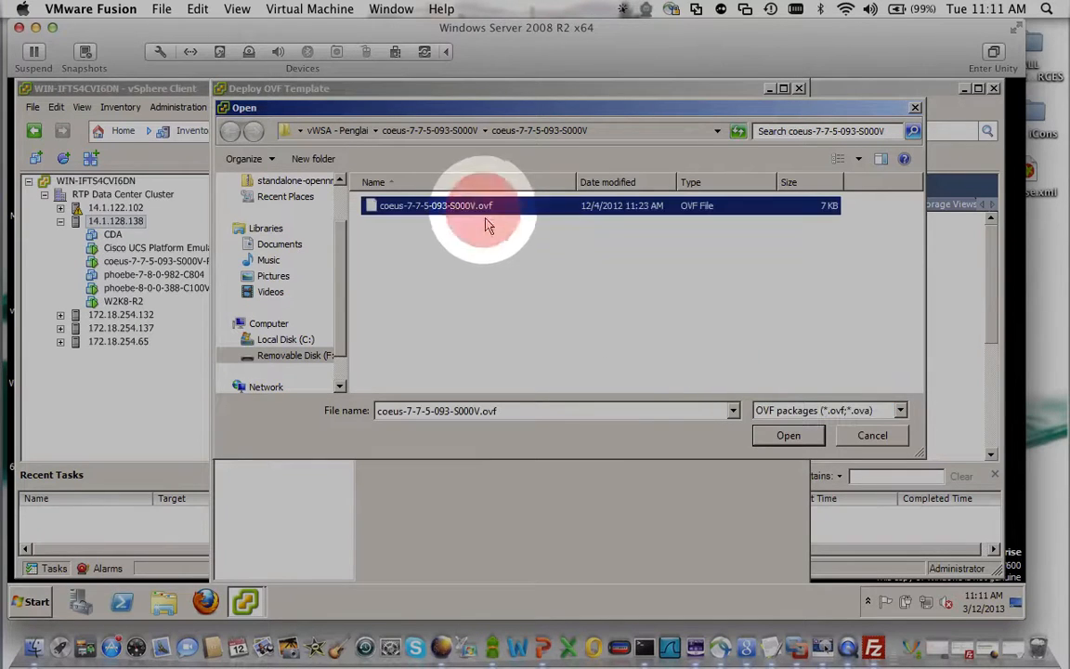
click(801, 442)
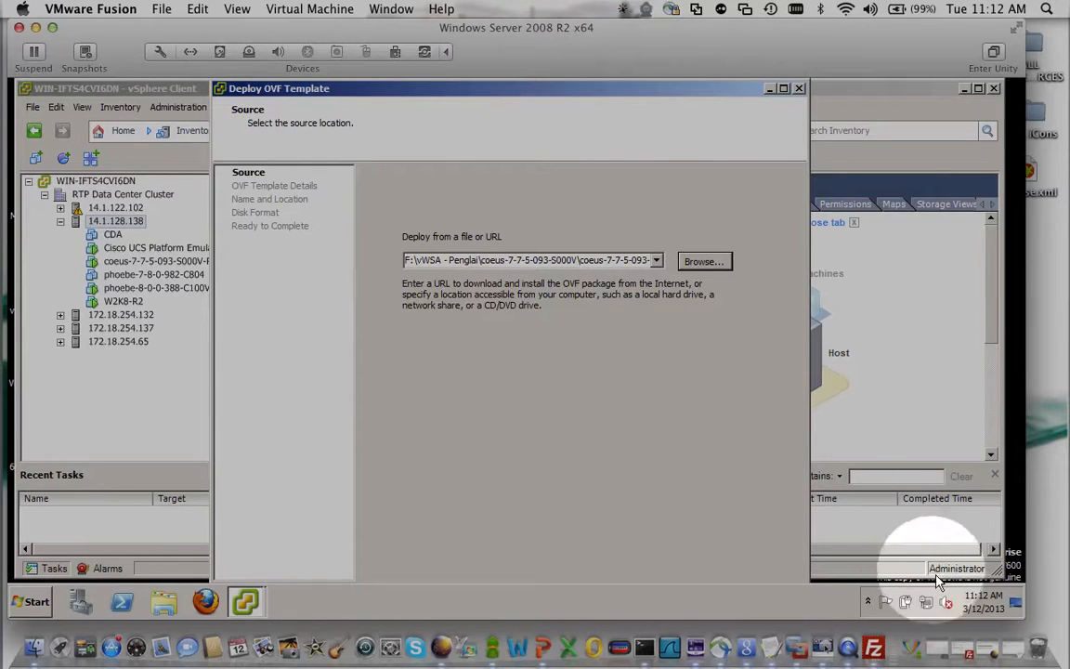
drag(1027, 618, 1044, 637)
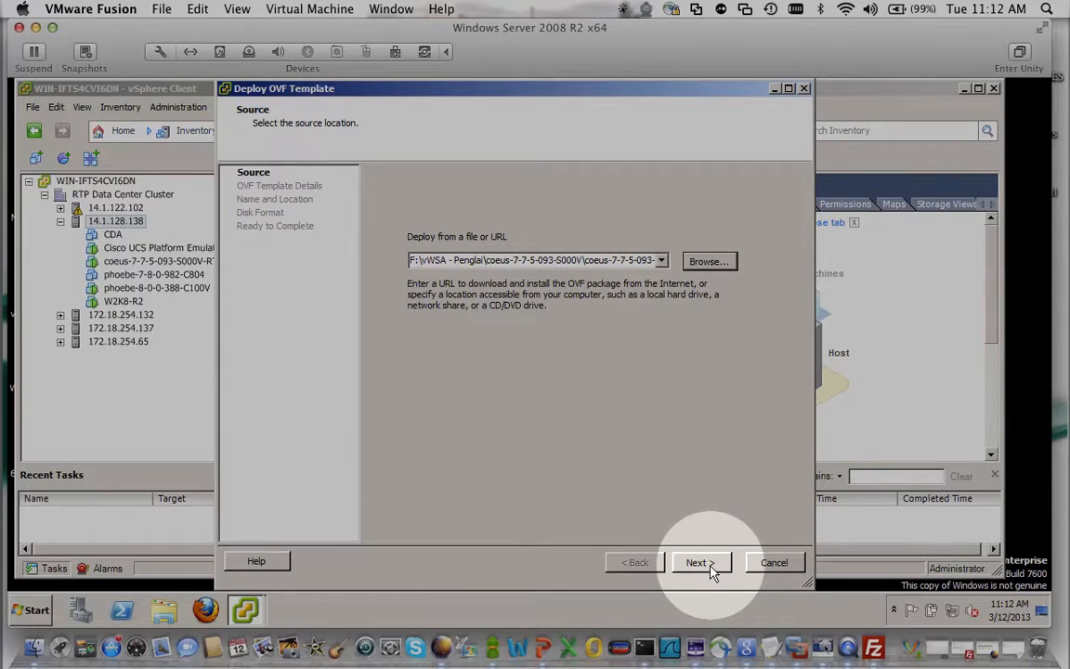
click(709, 569)
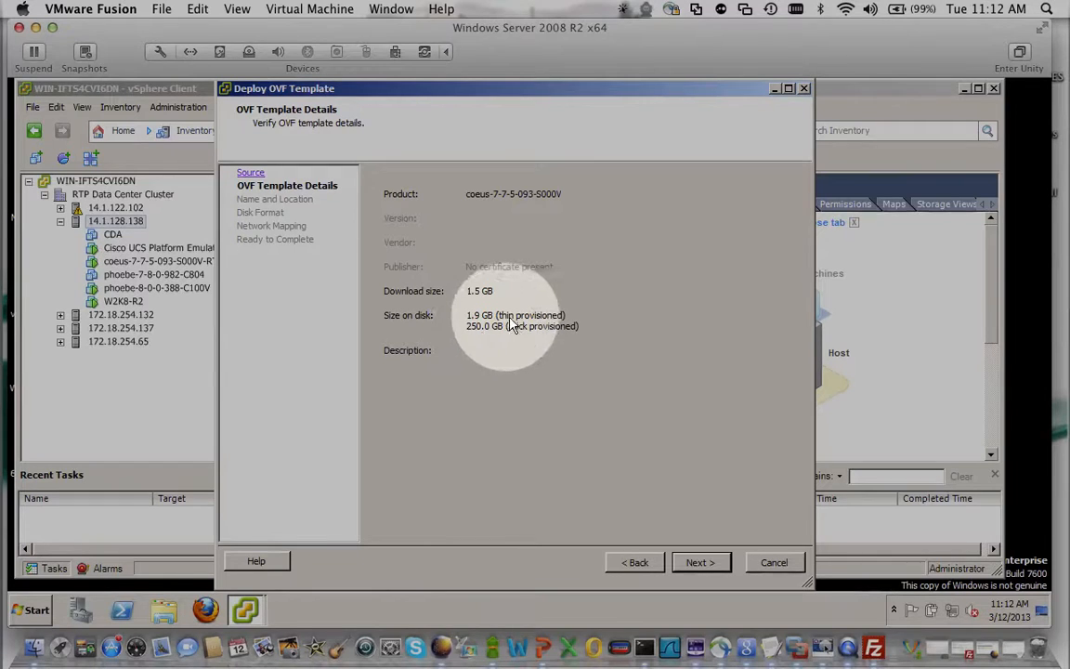
click(695, 563)
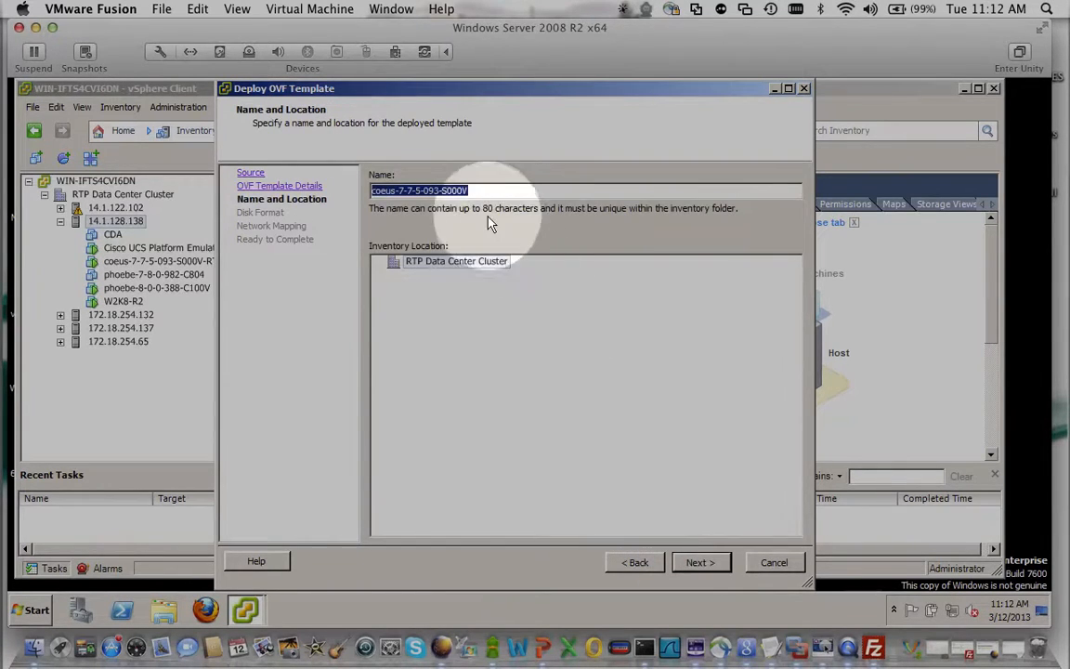
Try to name the deployed template coeus-7-7-5-093-S000V-RTP in the RTP Data Center Cluster
click(487, 186)
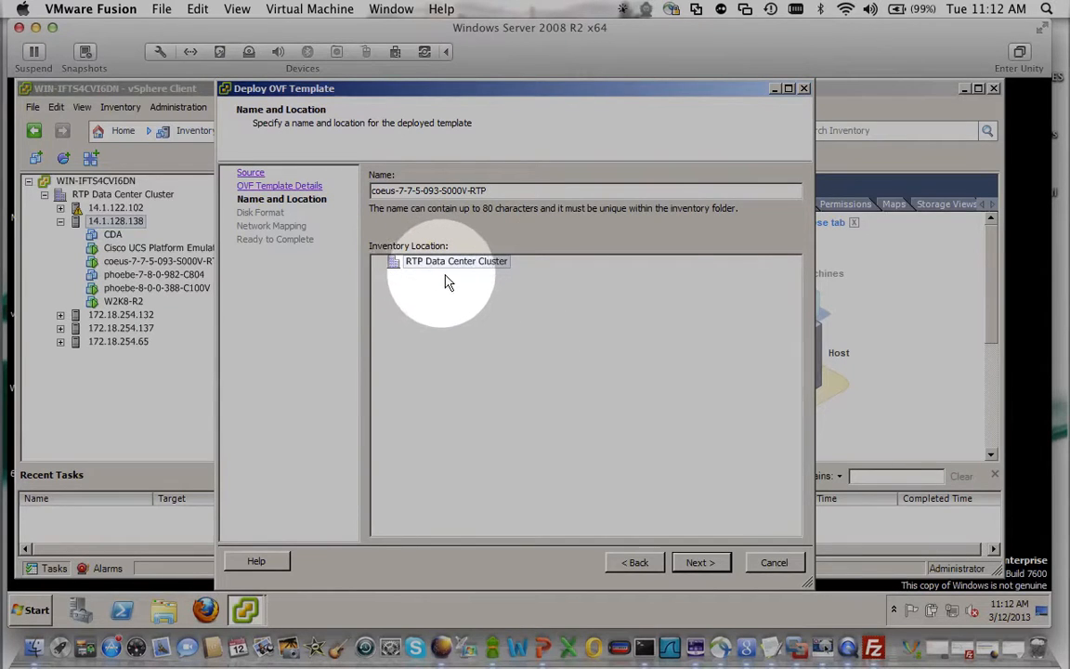
click(697, 562)
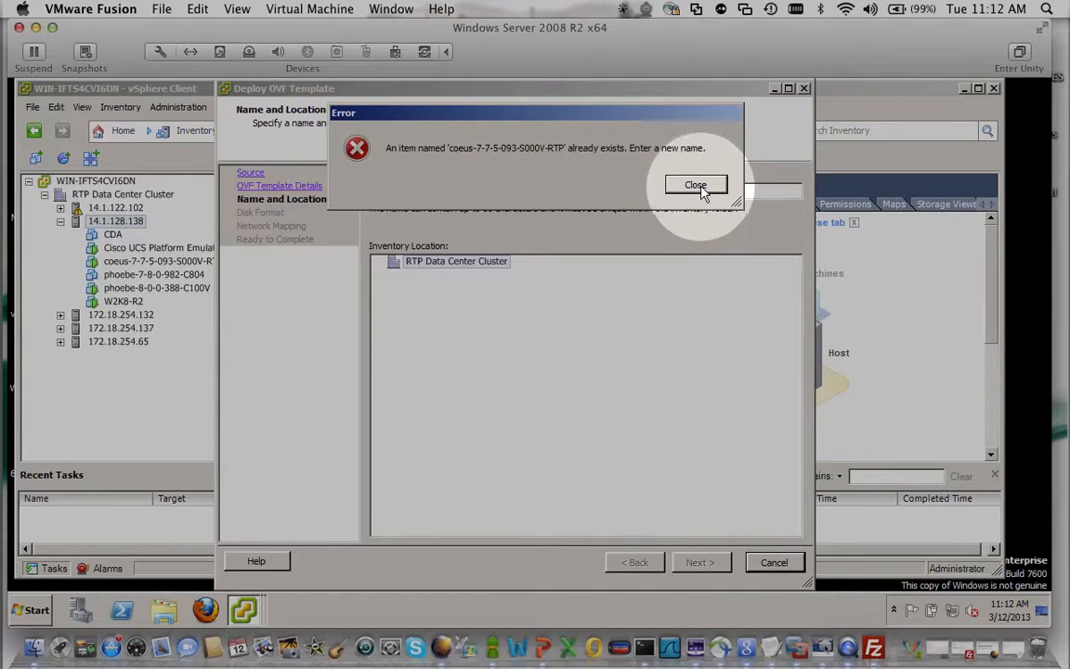
click(696, 185)
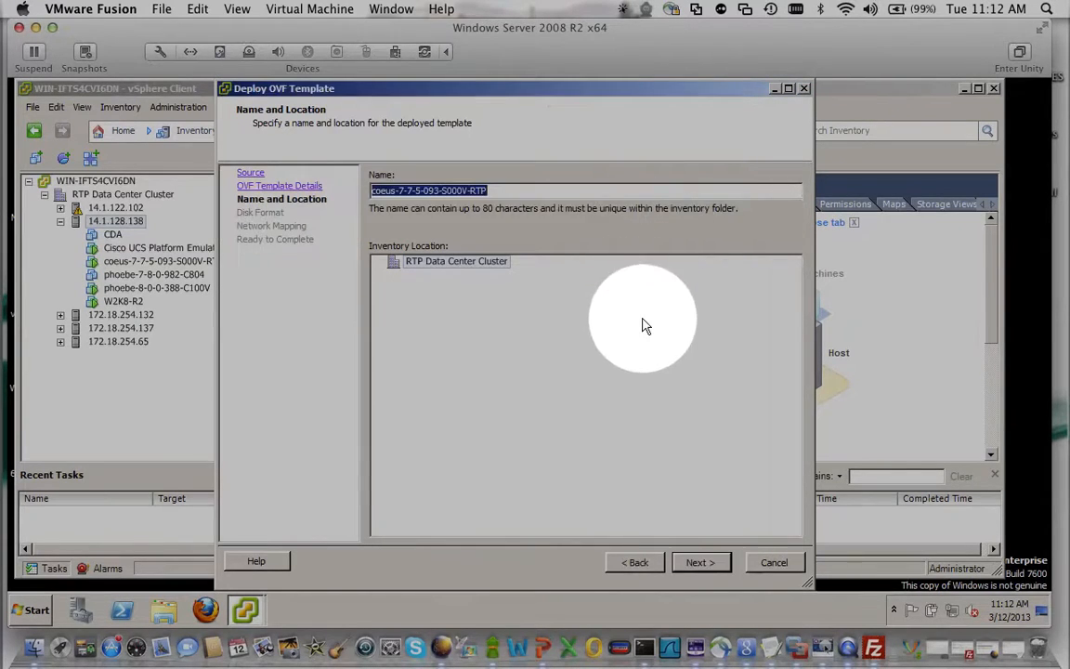
Name the deployed template coeus-7-7-5-093-S000V-LAB and store its virtual disks with Thin Provision
click(548, 190)
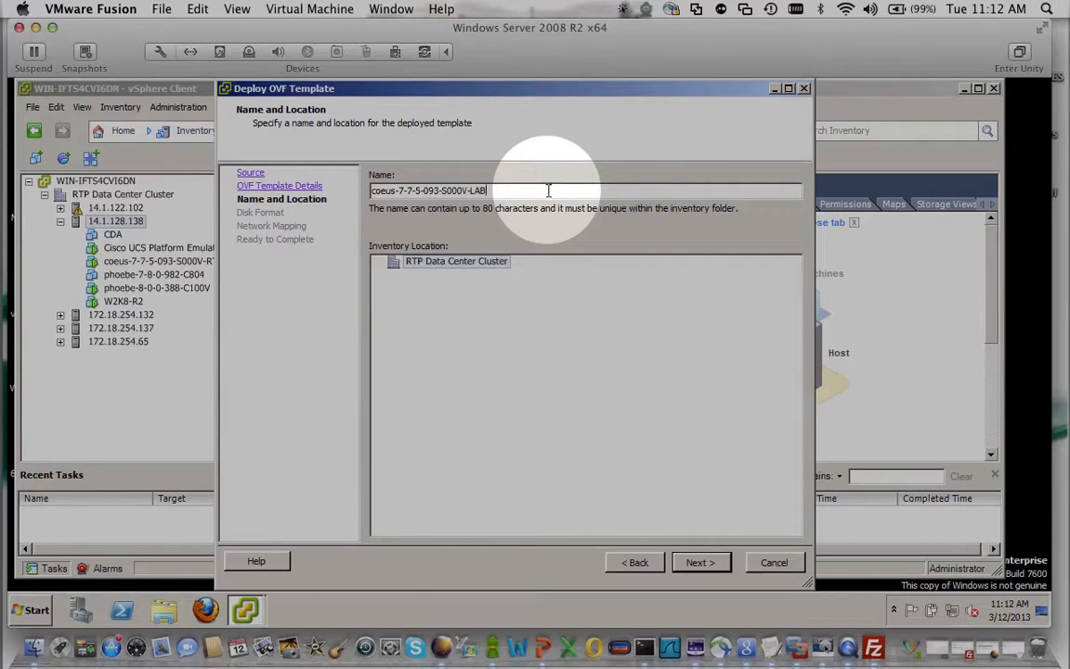
click(701, 563)
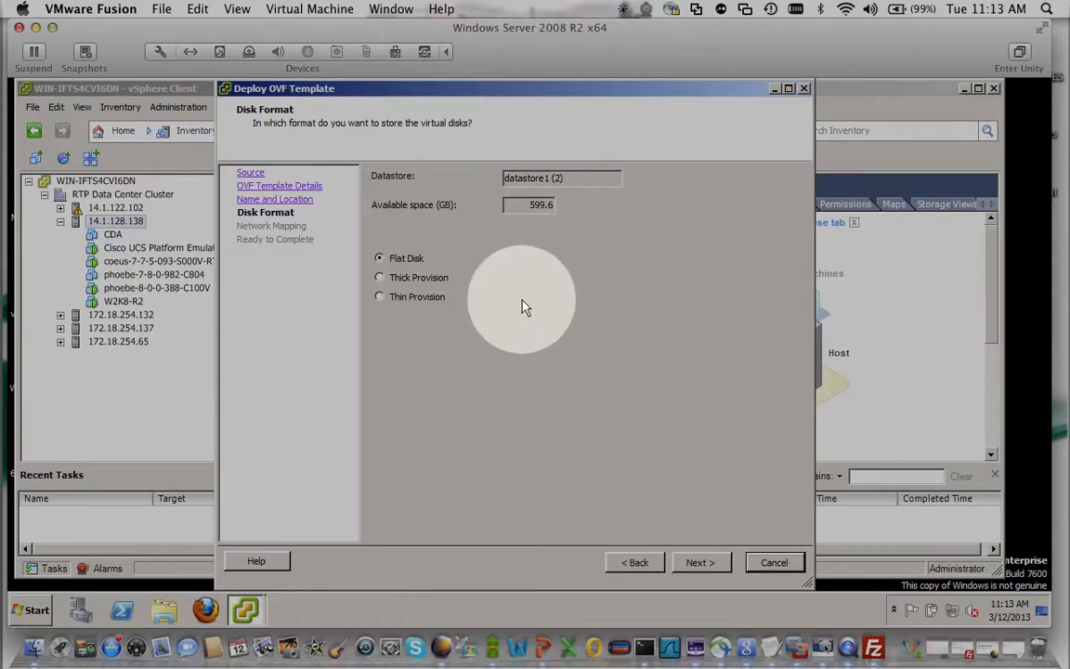
click(380, 296)
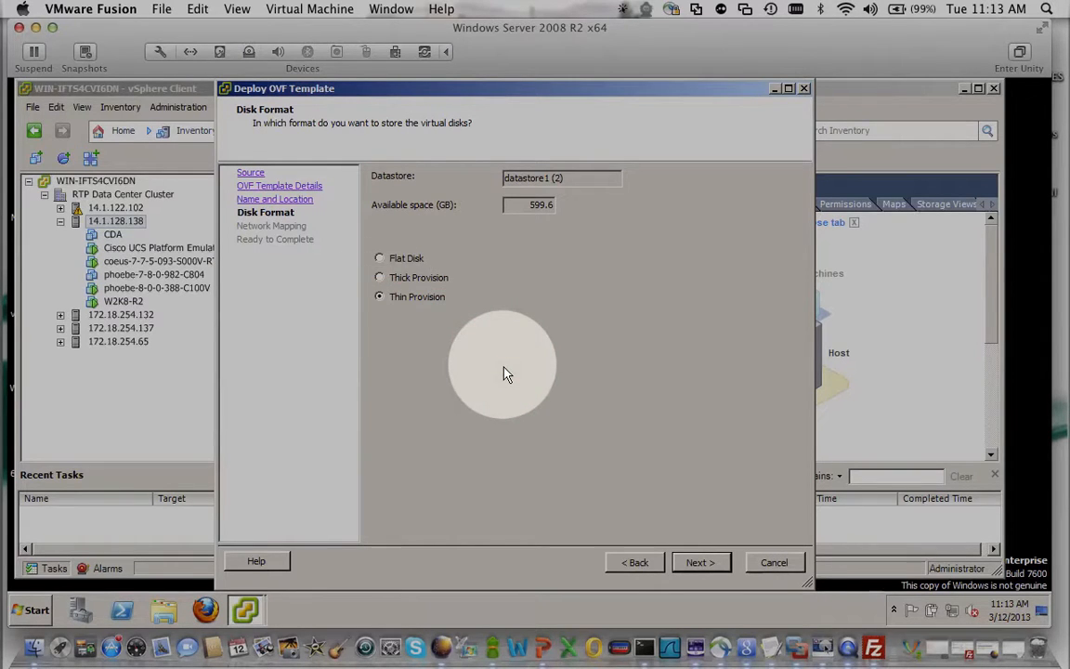
click(700, 562)
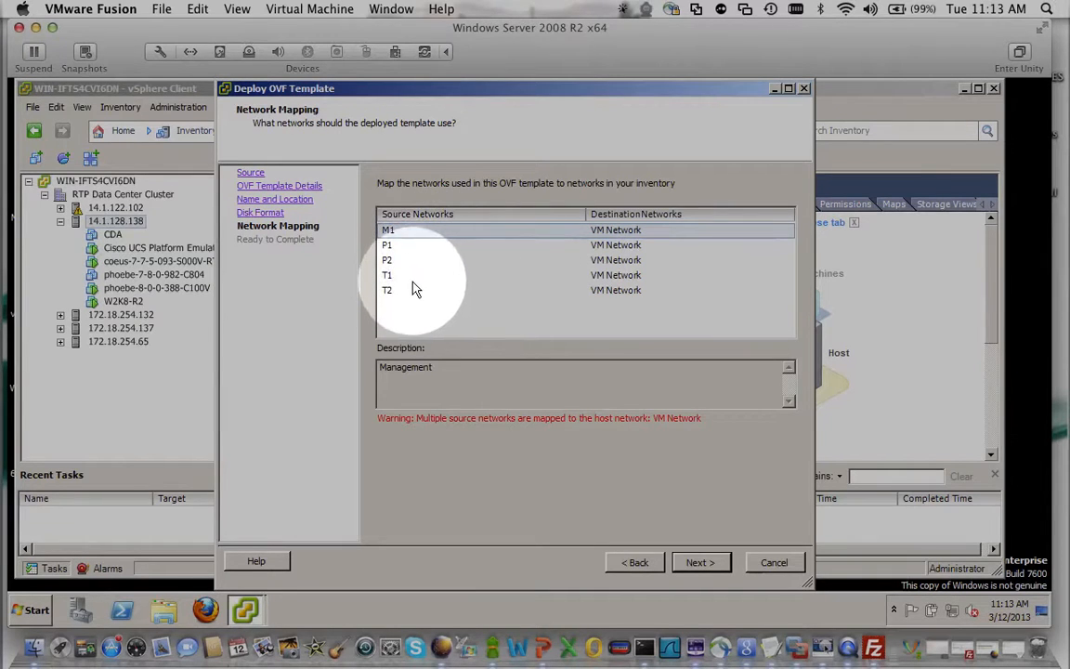
Keep the default network mappings, leave power-on after deployment disabled, and run the deployment through to closing its completion dialog
click(713, 563)
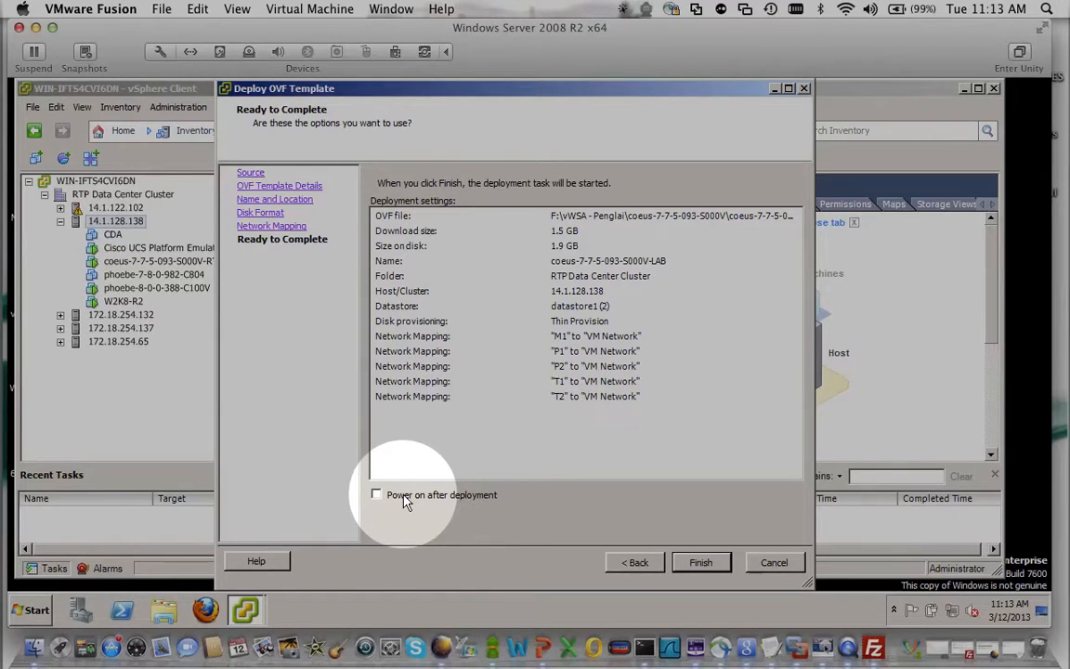
click(379, 495)
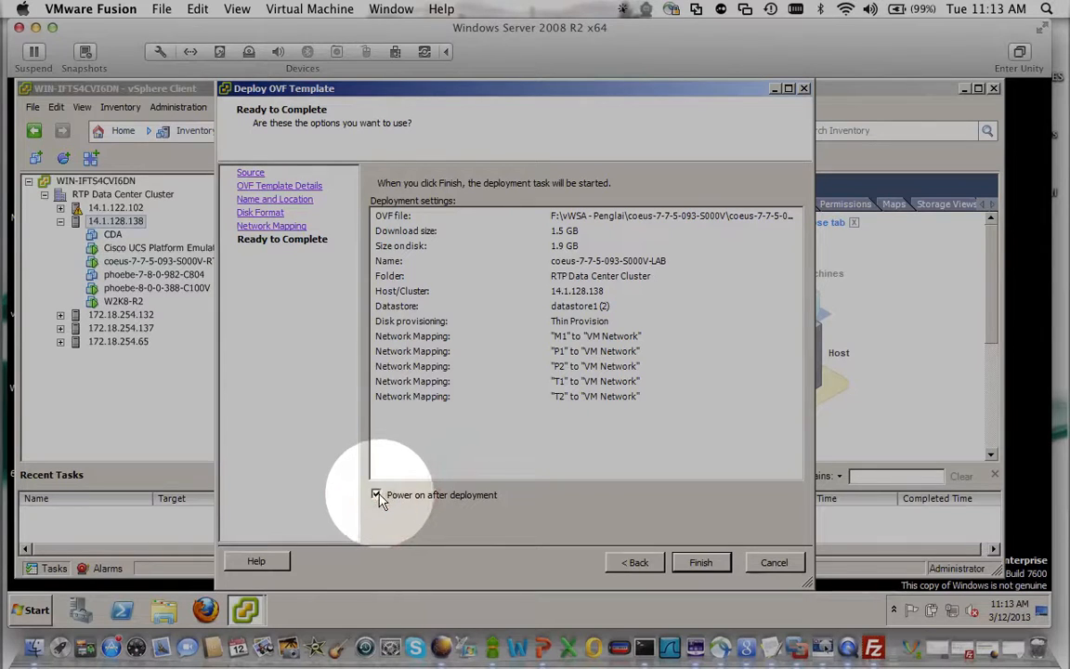
click(378, 494)
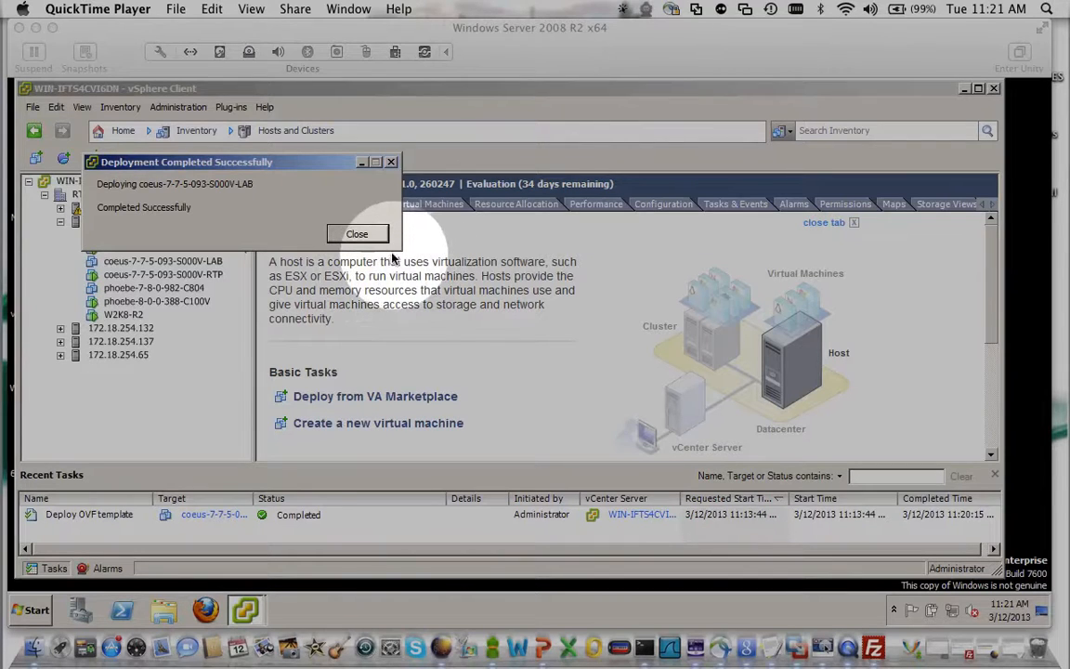
click(564, 376)
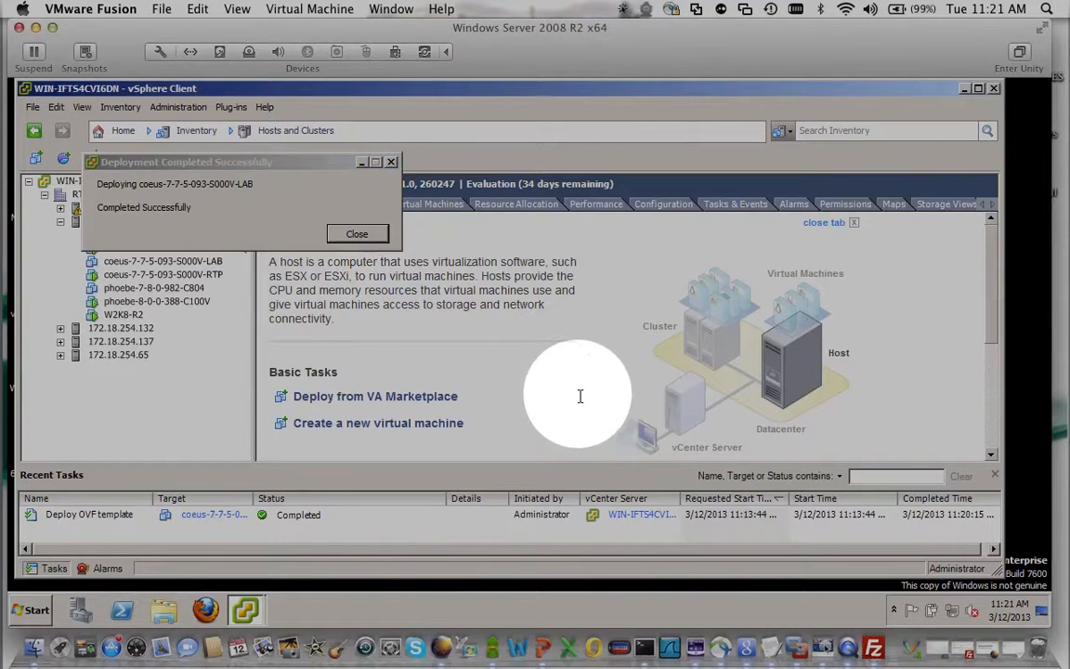
click(356, 233)
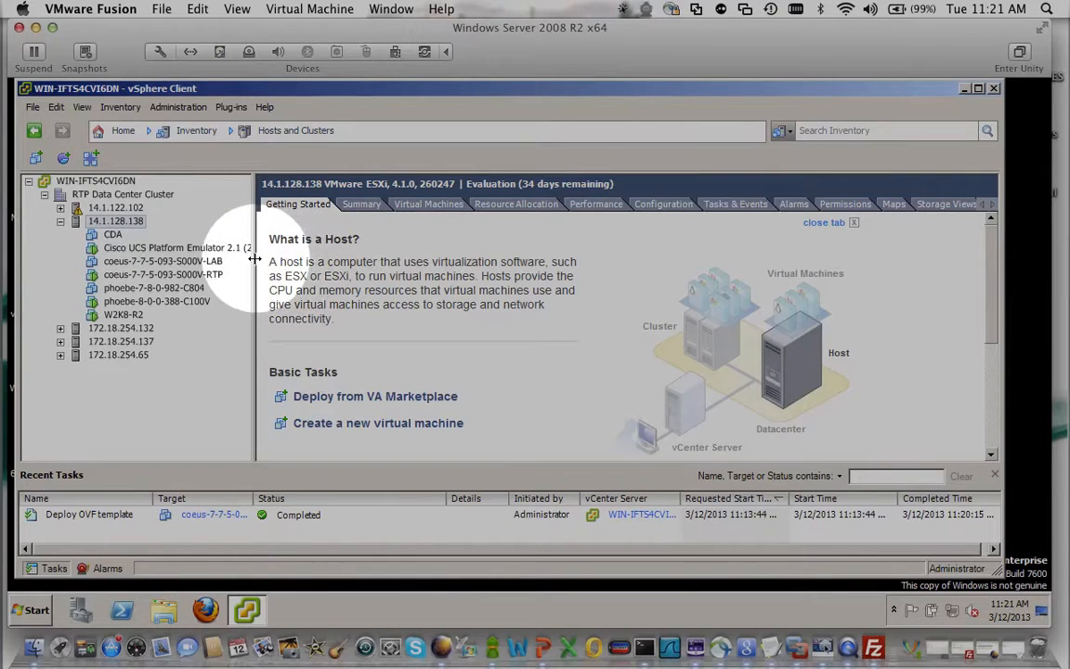
Widen the inventory tree, select the coeus-7-7-5-093-S000V-LAB virtual machine and look over its available commands, including Clone
drag(252, 259, 267, 262)
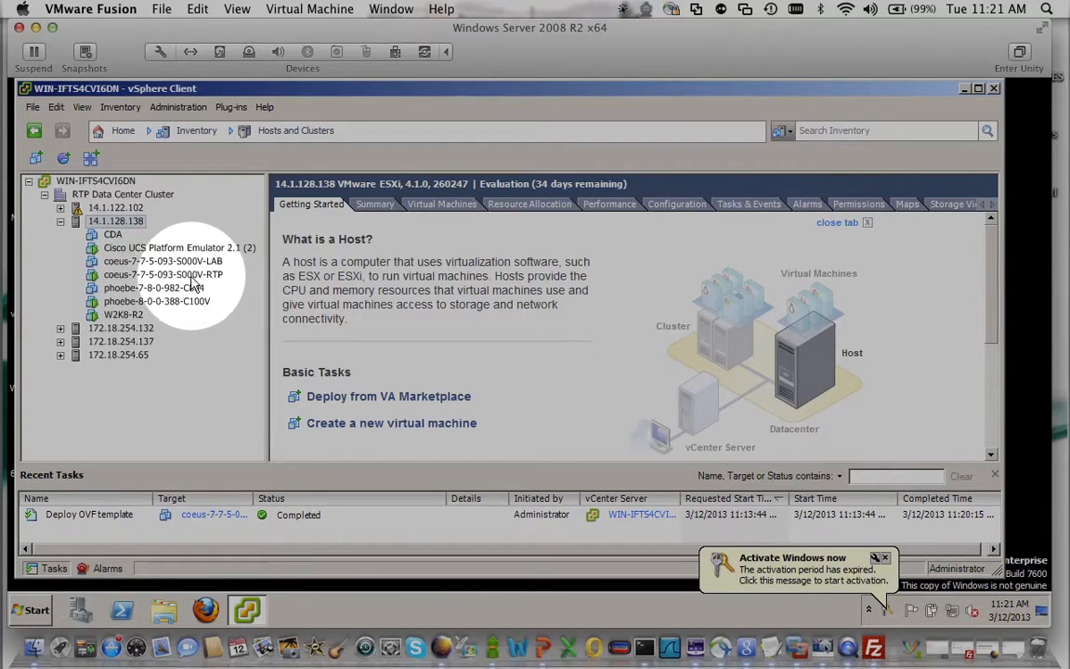
click(127, 263)
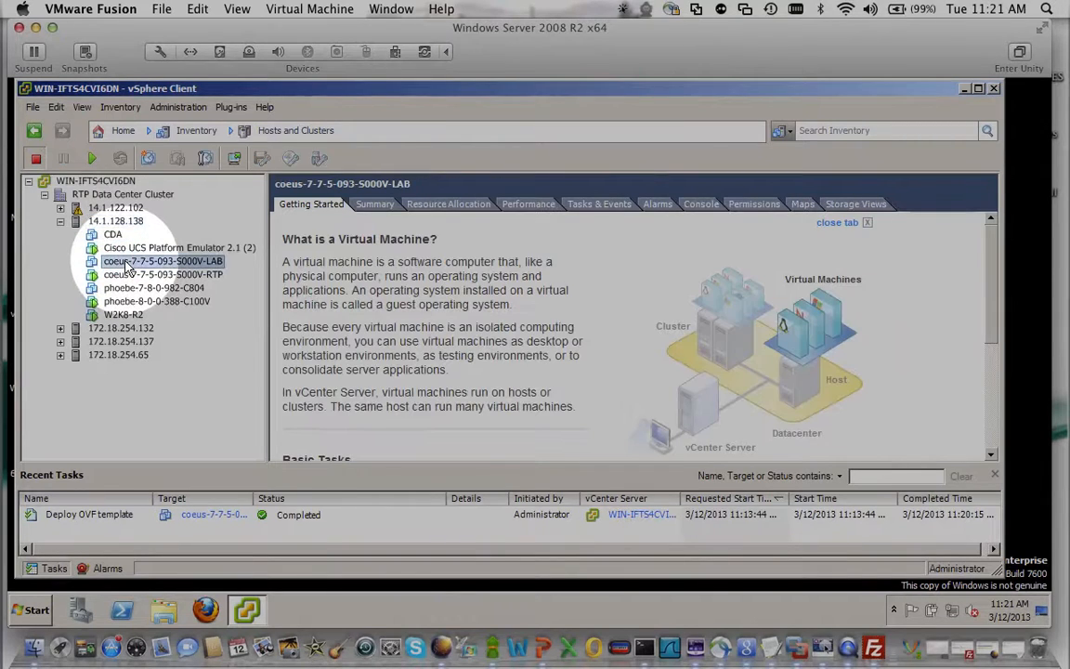
right_click(205, 269)
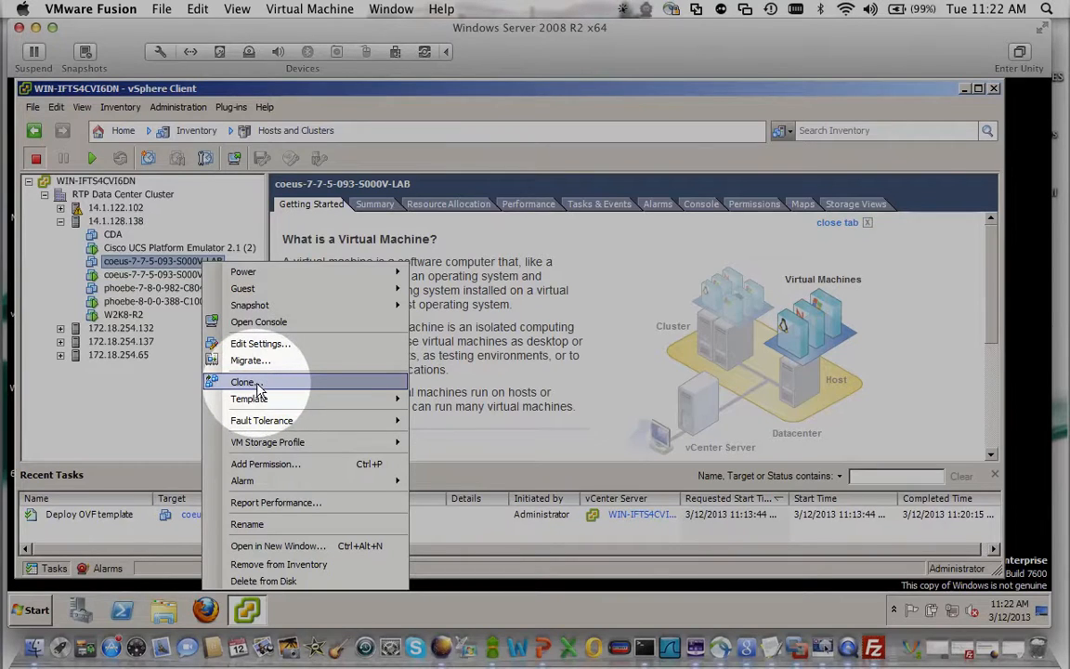
click(381, 92)
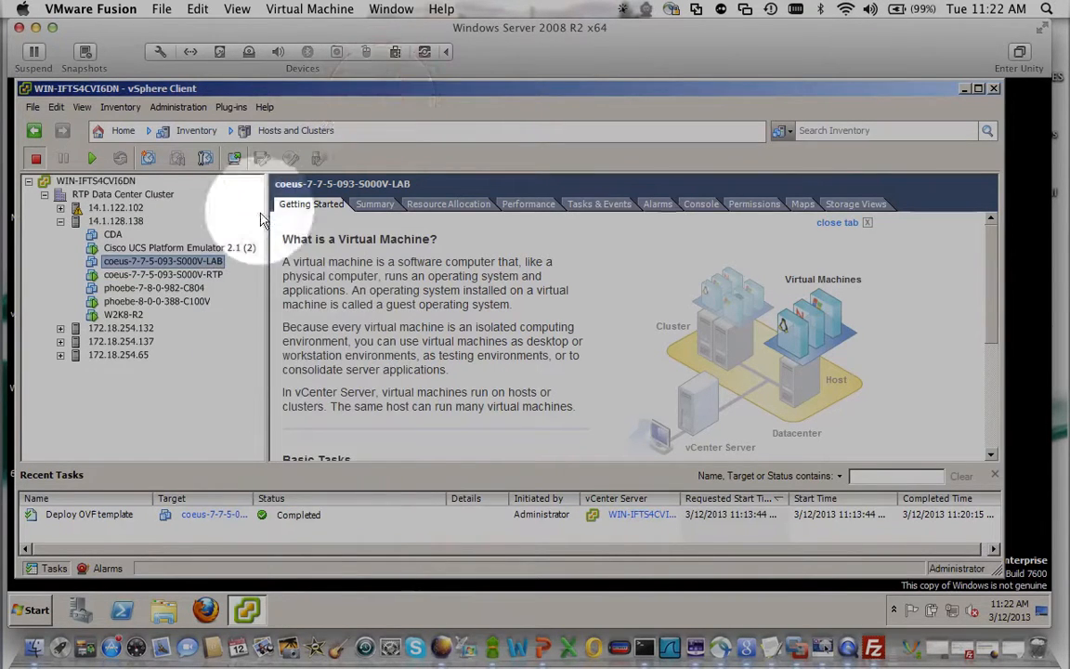
Review the memory and Hard disk 1 settings of the coeus-7-7-5-093-S000V-LAB virtual machine and close its properties without changes
right_click(213, 268)
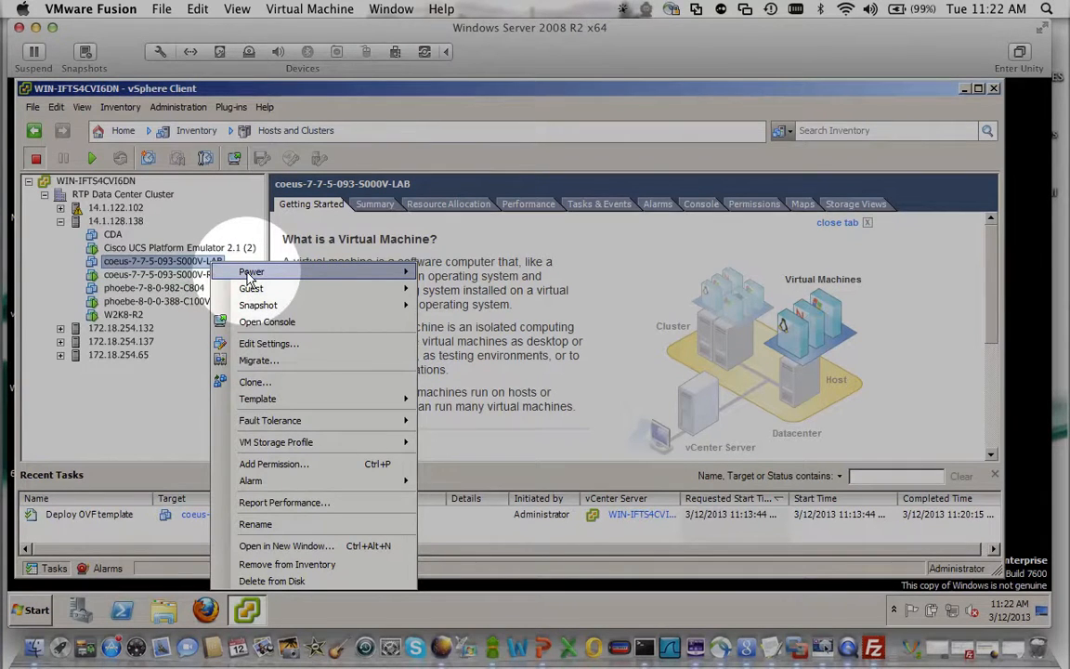
click(284, 346)
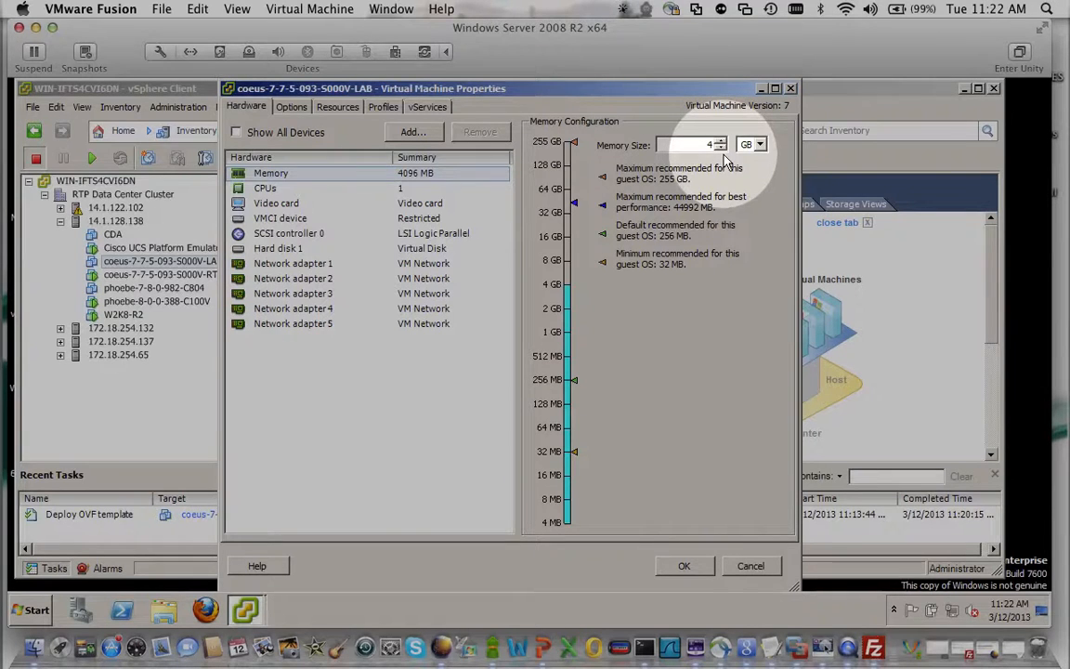
click(279, 249)
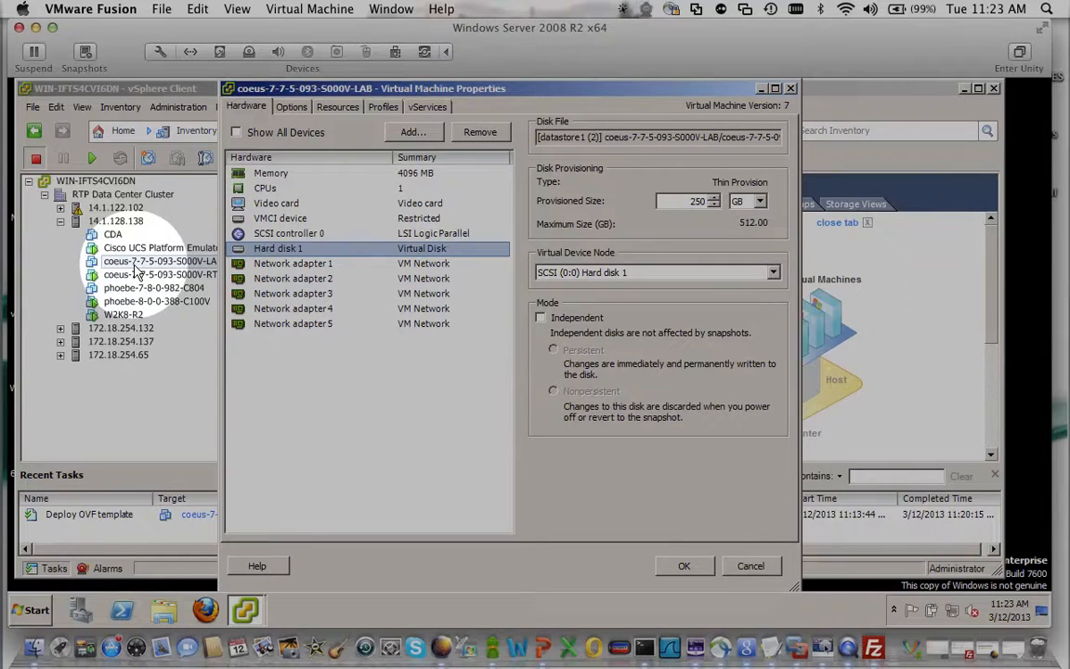
click(282, 179)
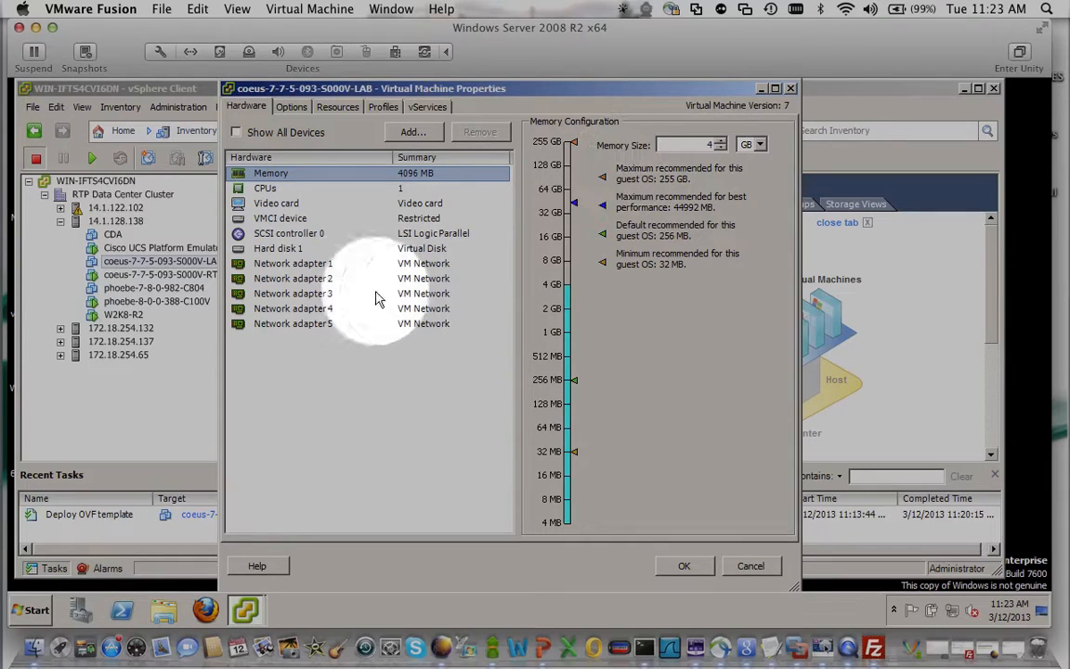
click(302, 248)
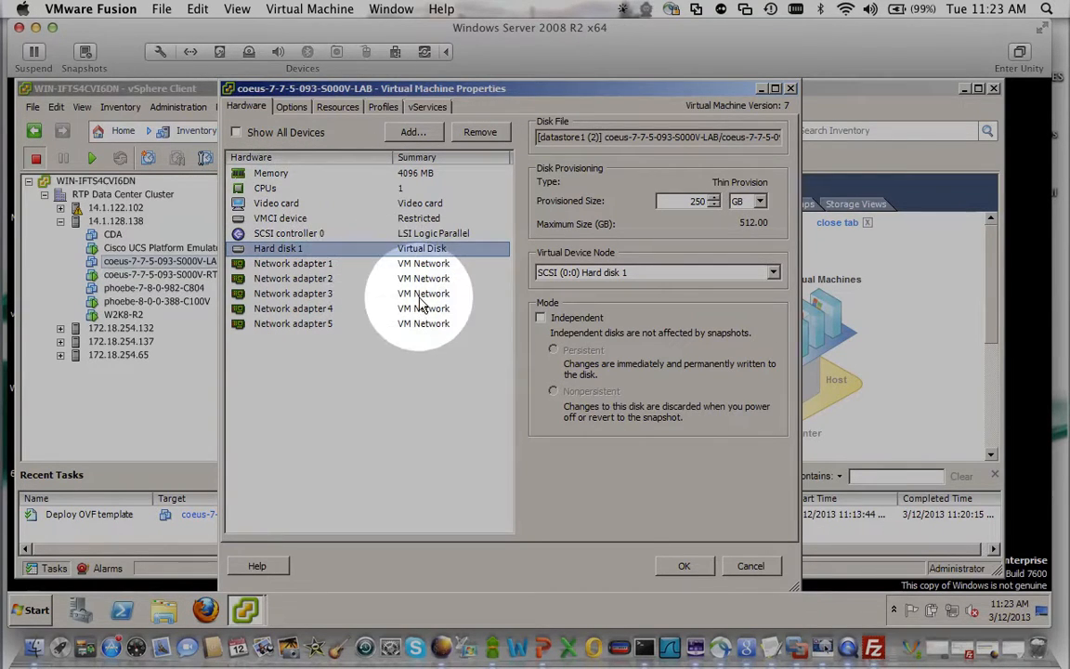
click(754, 568)
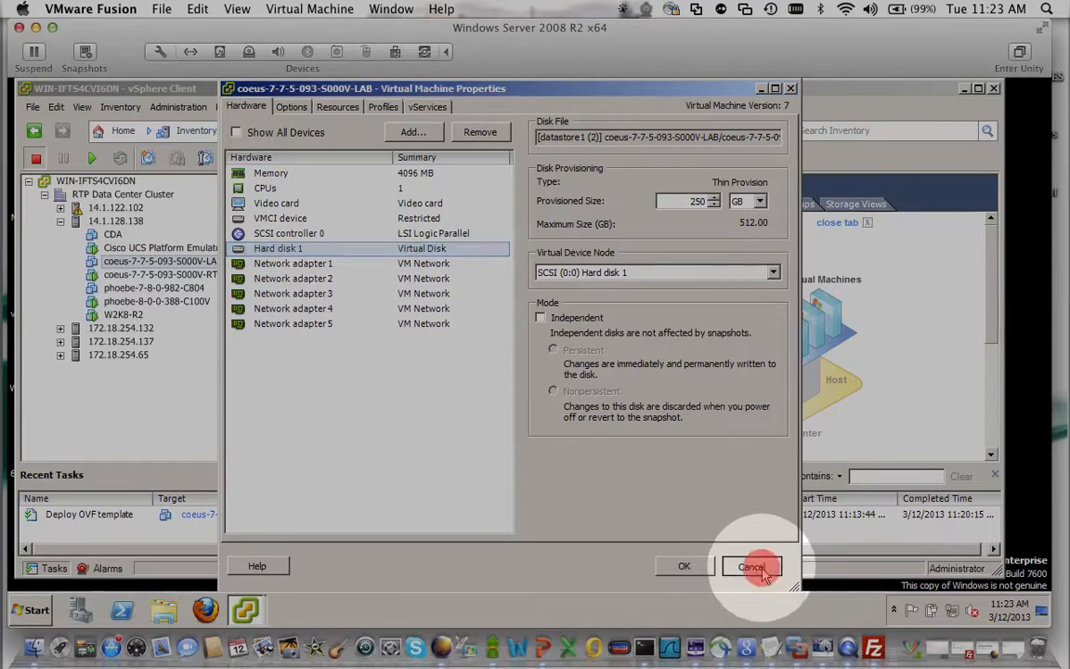
Power on the coeus-7-7-5-093-S000V-LAB virtual machine and show its console while AsyncOS starts
right_click(215, 264)
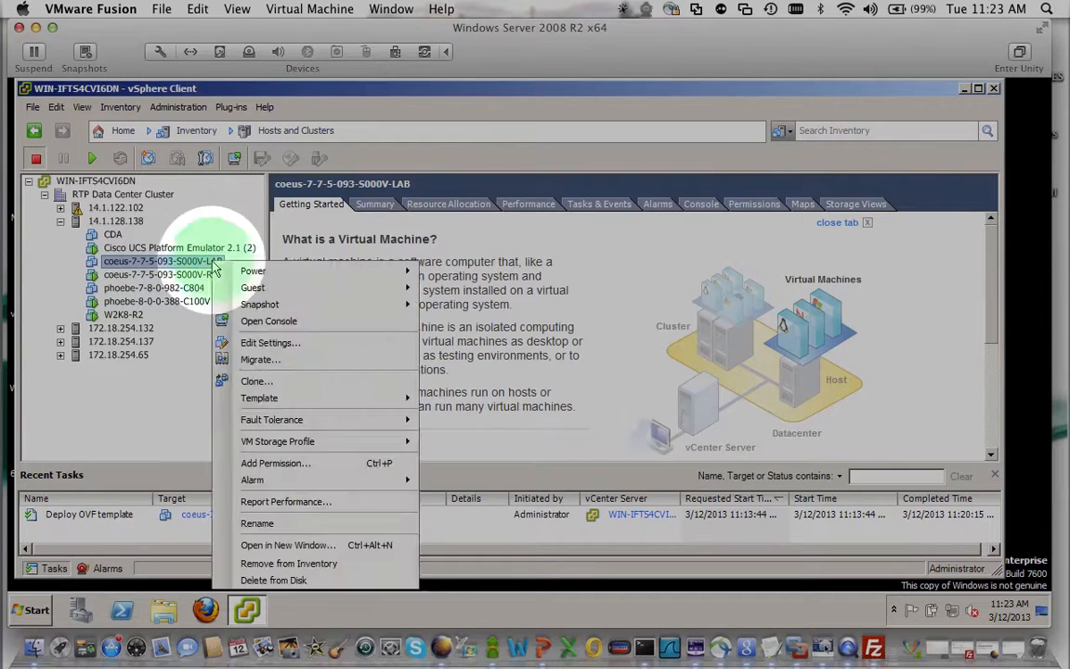
mouse_move(287, 271)
click(443, 276)
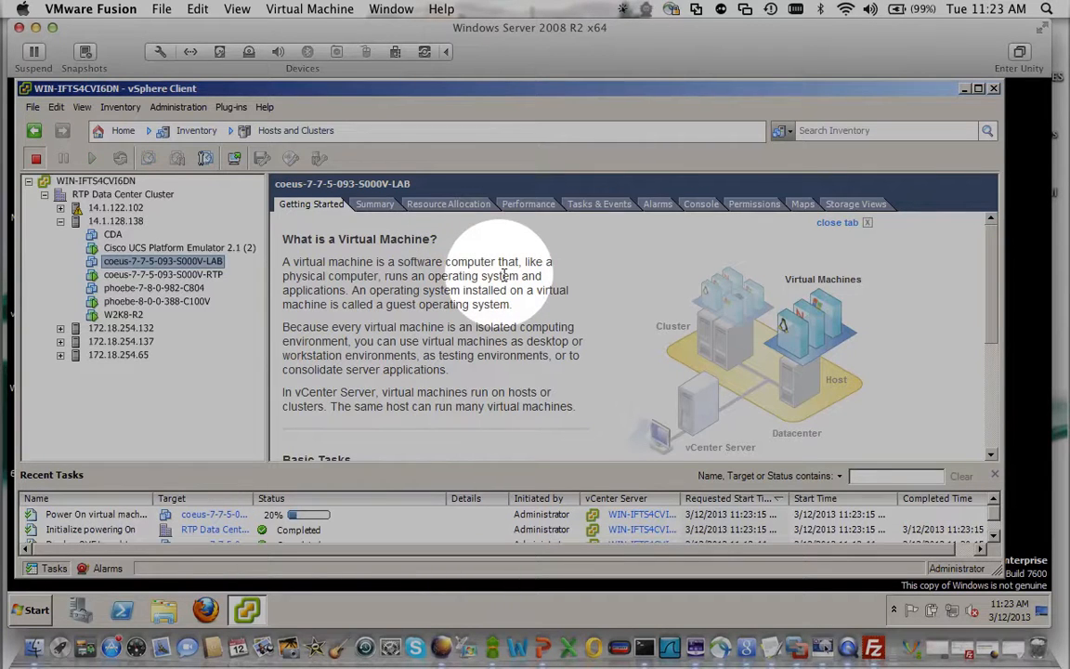
click(697, 206)
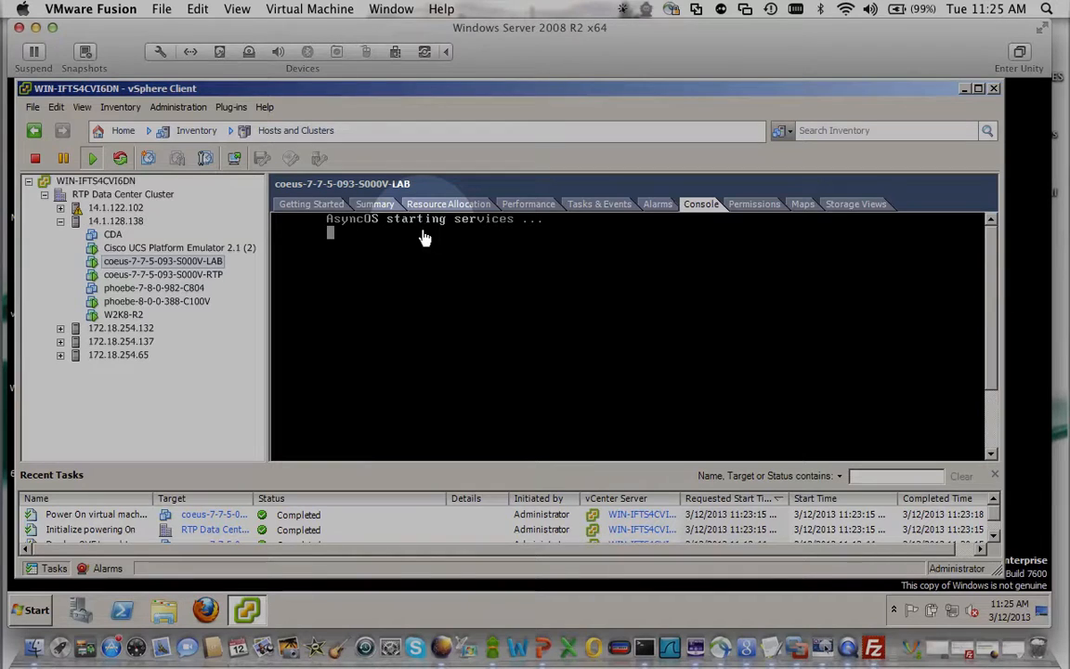
click(987, 453)
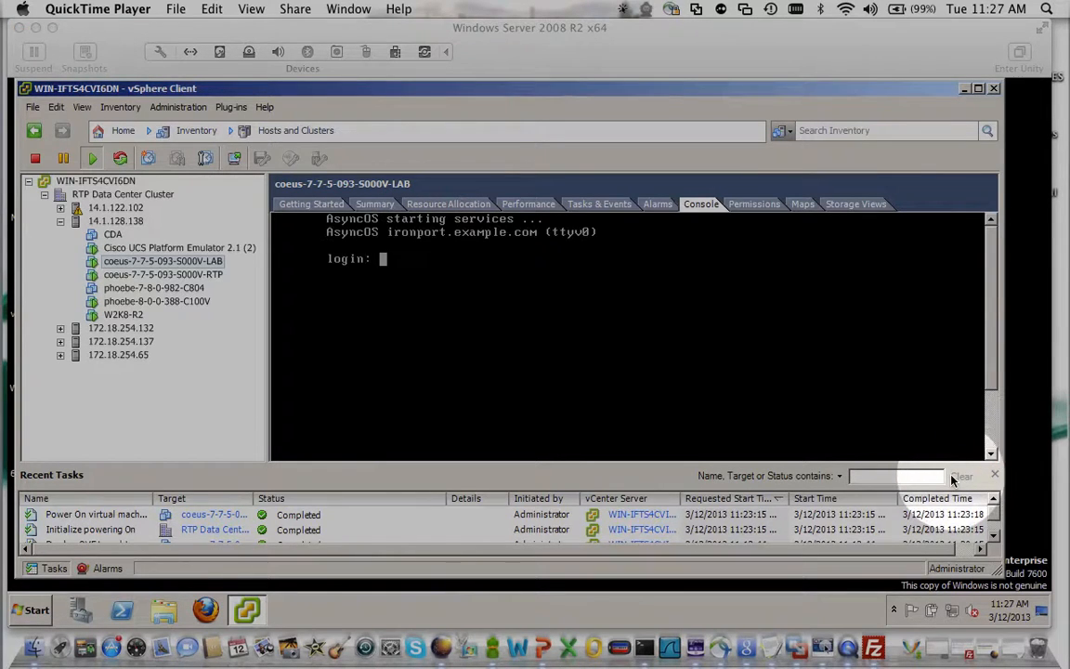
click(957, 478)
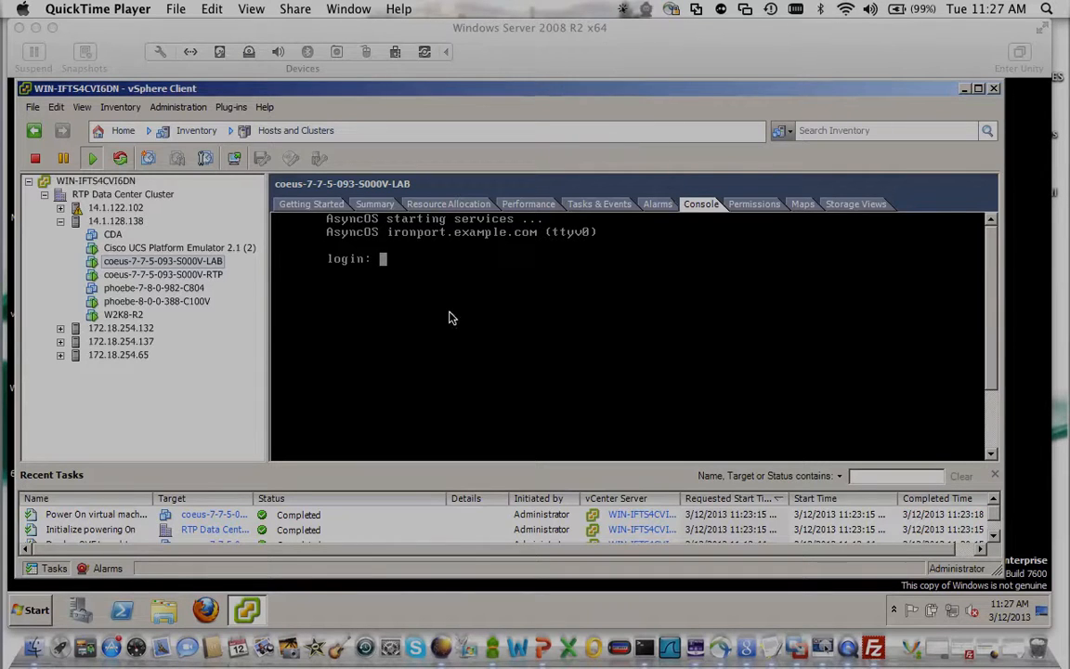
Log in to the appliance's console as admin with the account password
click(426, 96)
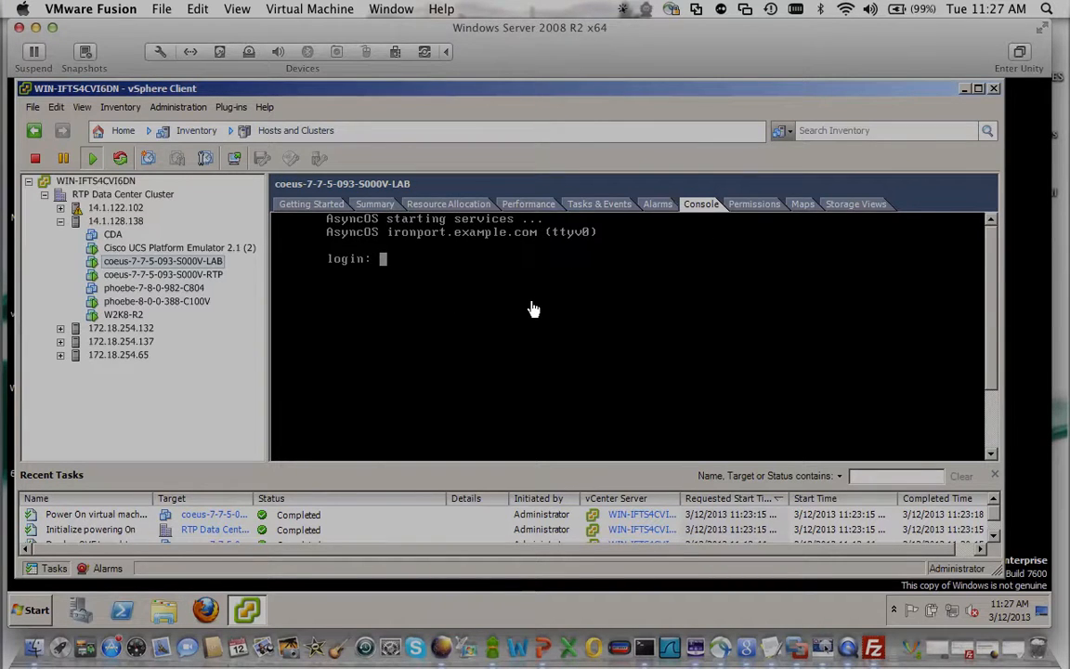
click(433, 285)
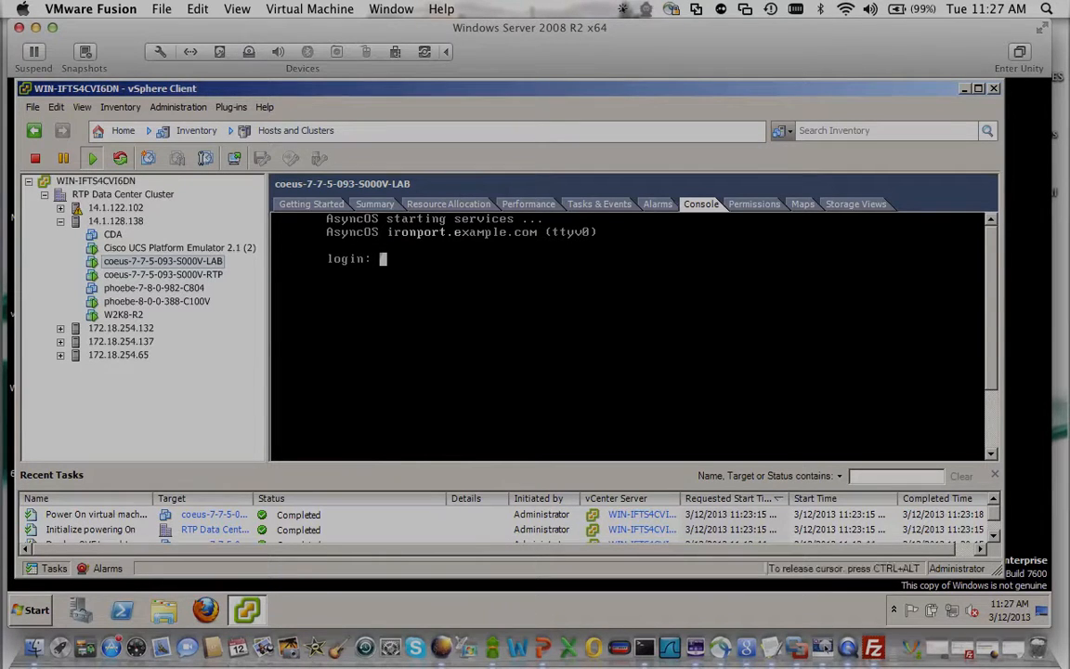
text(admi)
text(n)
key(Return)
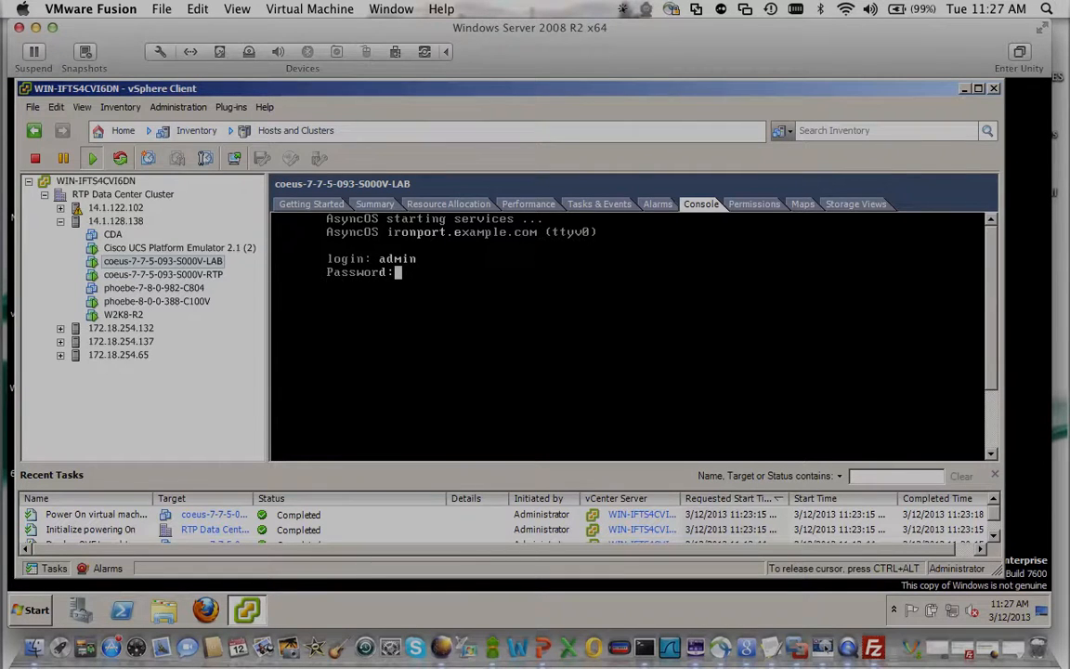
key(Return)
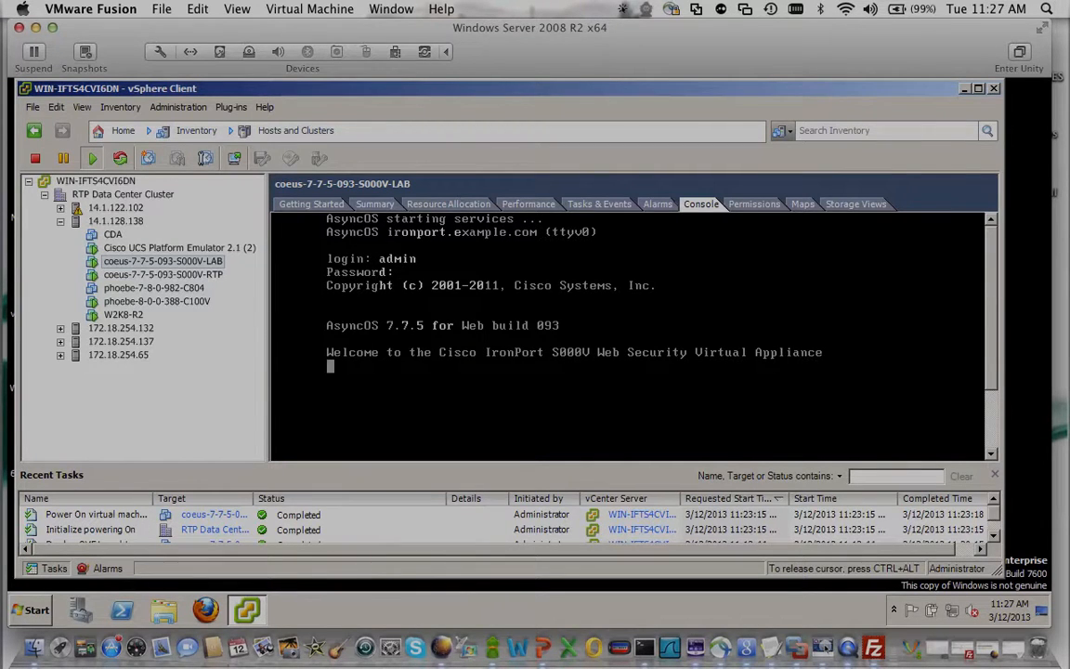
List the appliance's configured network interfaces with ifconfig
text(ifcon)
text(fig)
key(Return)
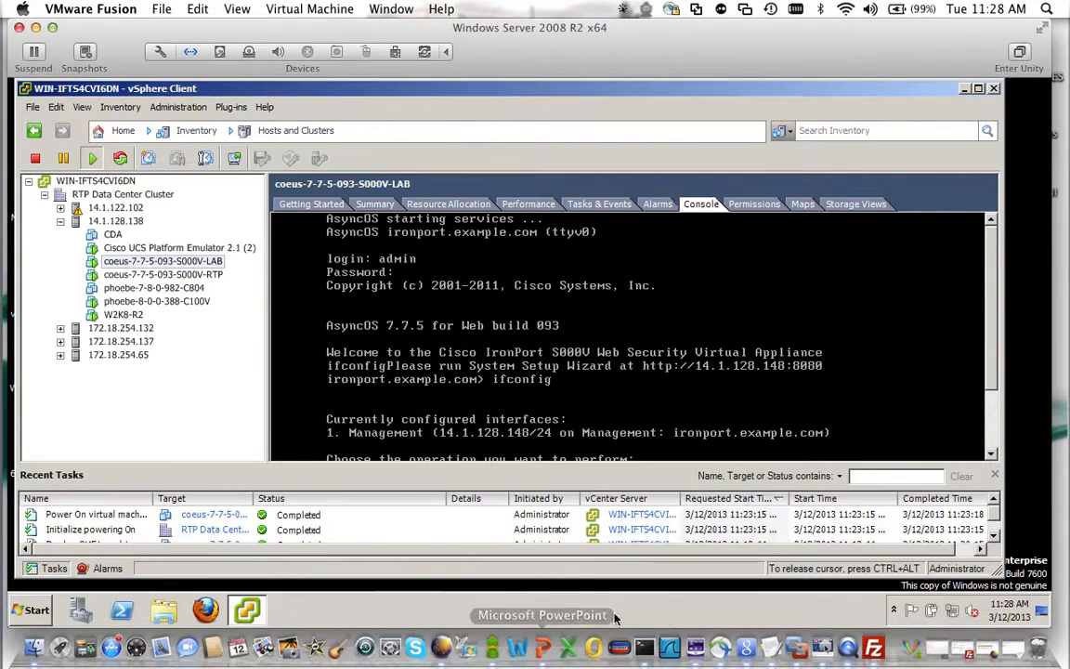
Check the deployment flow in the How to Deploy Virtual WSA notes, and minimise the notes and the FileZilla window
click(927, 619)
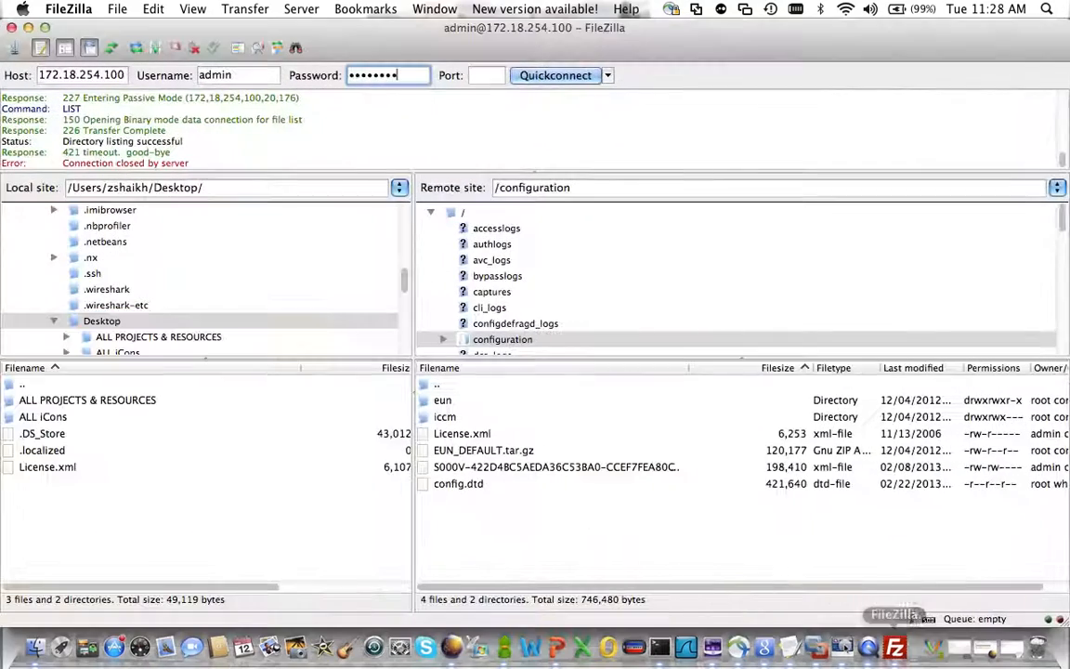
click(1012, 648)
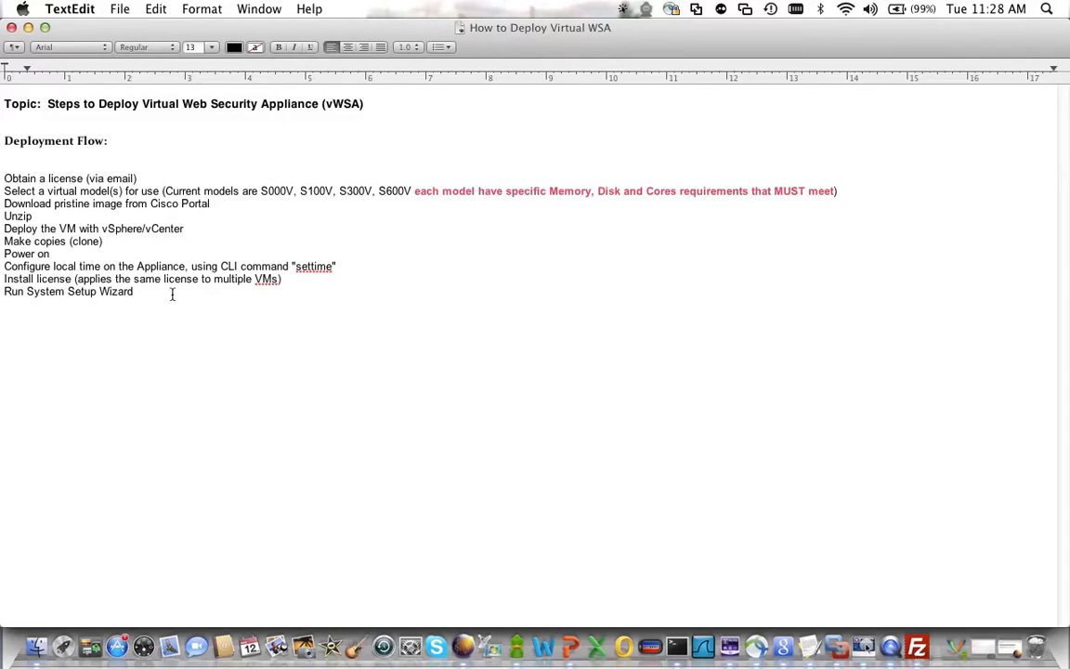
click(29, 28)
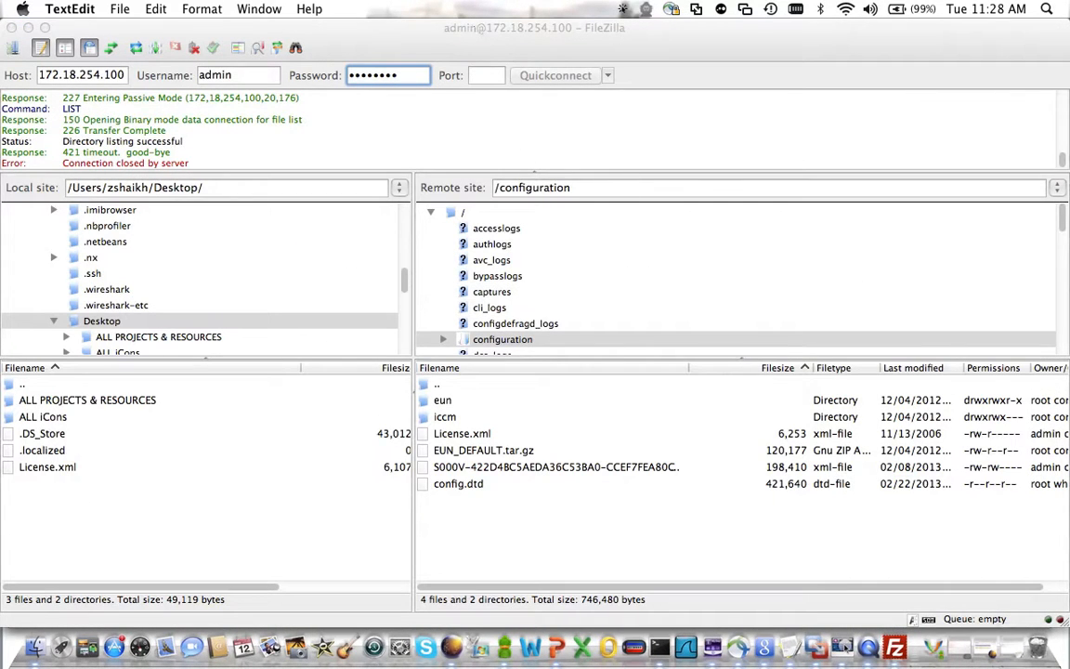
click(28, 28)
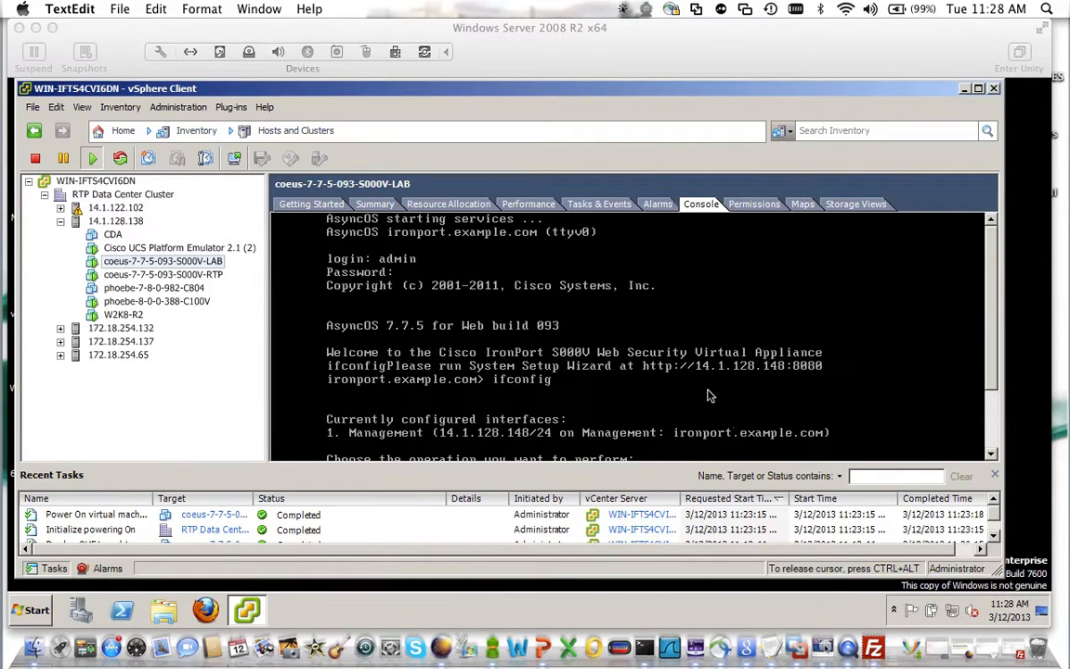
click(658, 647)
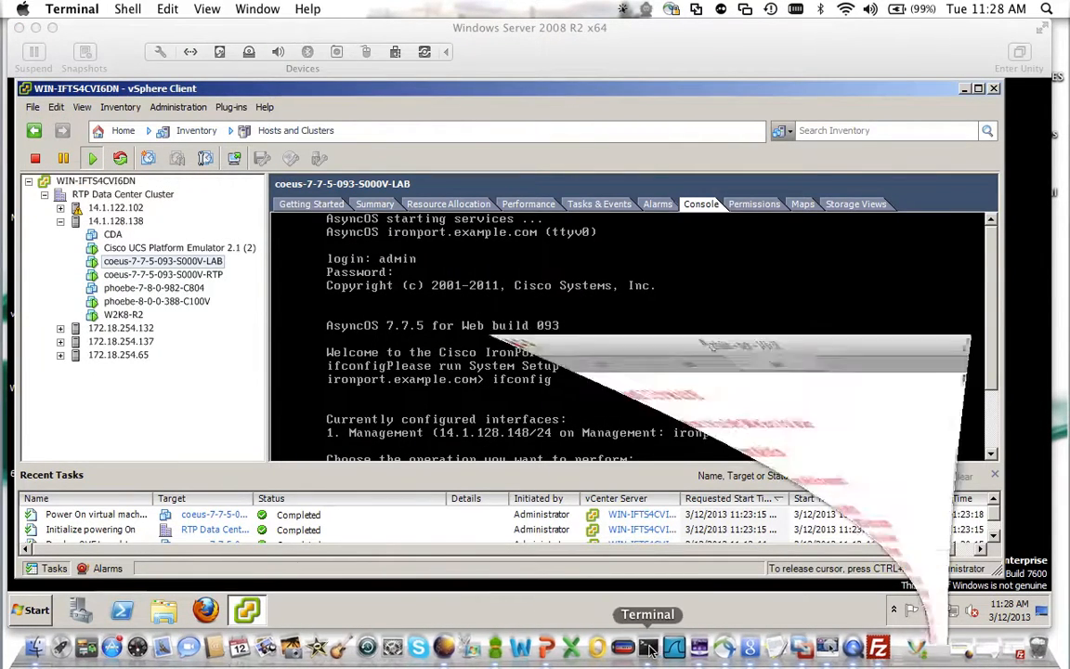
text(clear)
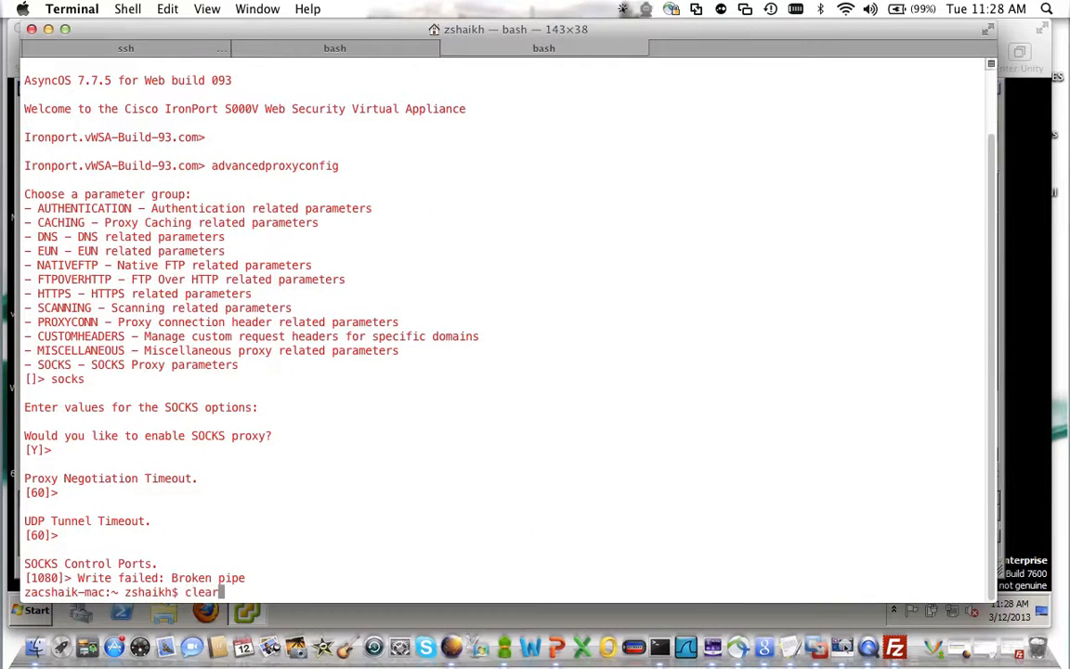
key(Return)
text(ssh admin)
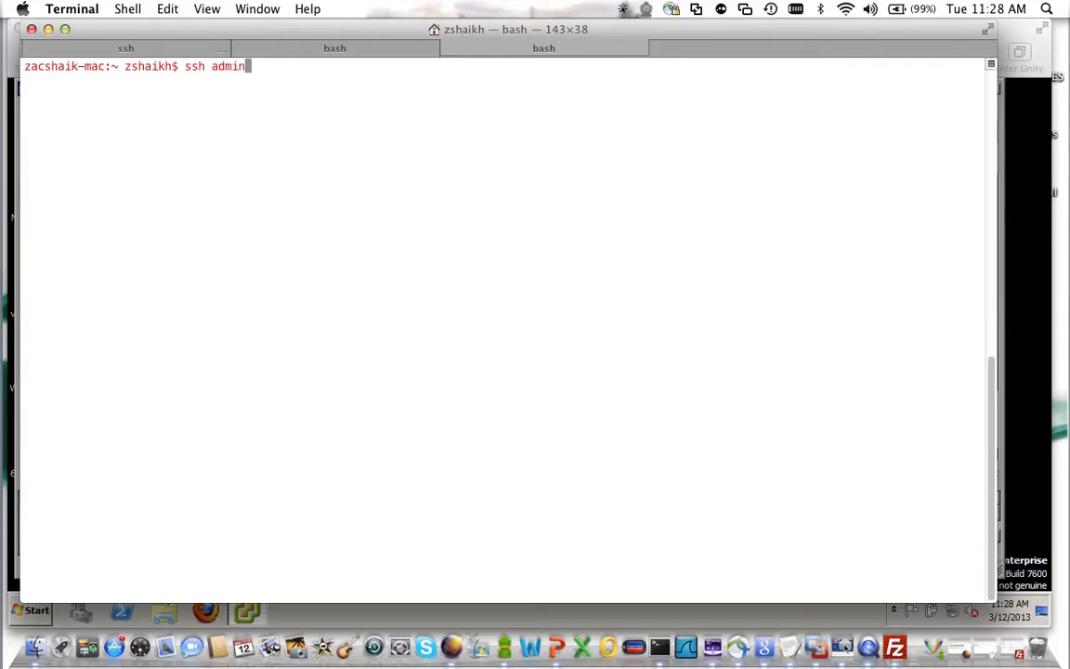
text(@172)
key(BackSpace)
key(BackSpace)
key(BackSpace)
key(BackSpace)
text(@14.)
drag(412, 31, 653, 396)
text(1)
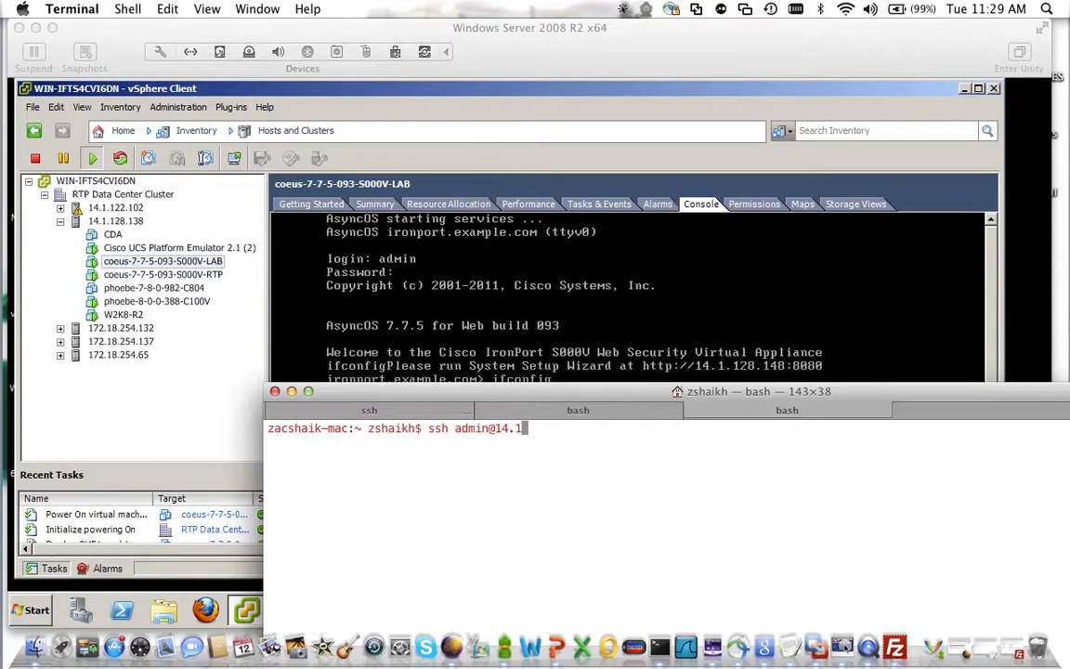
text(.128.148)
key(Return)
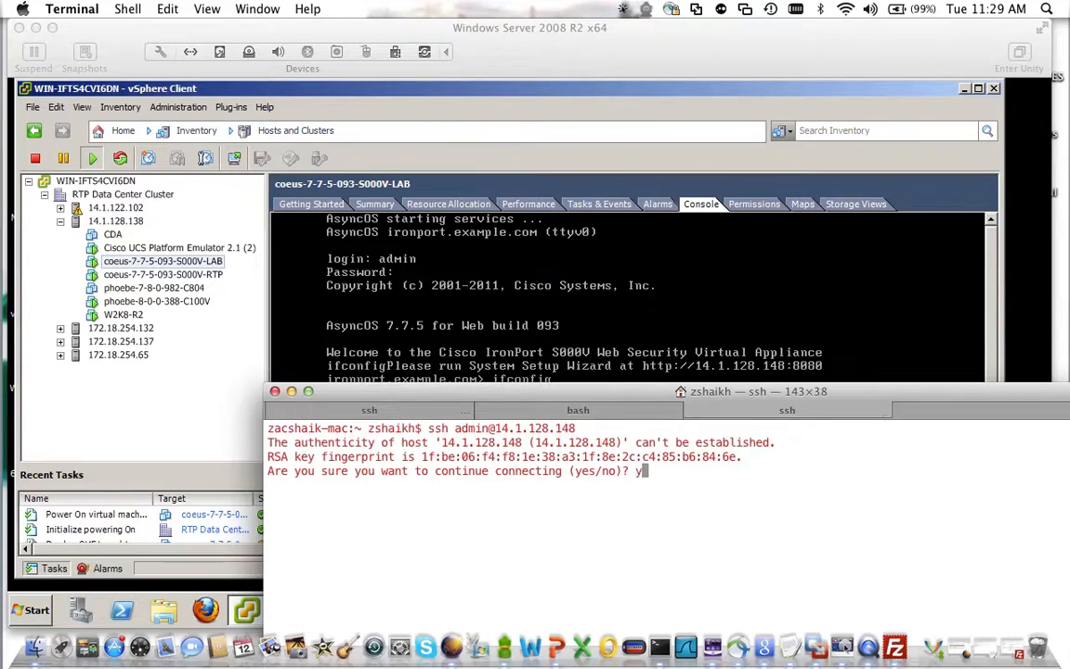
Accept the host key of 14.1.128.148 and log in with the account password
text(yes)
key(Return)
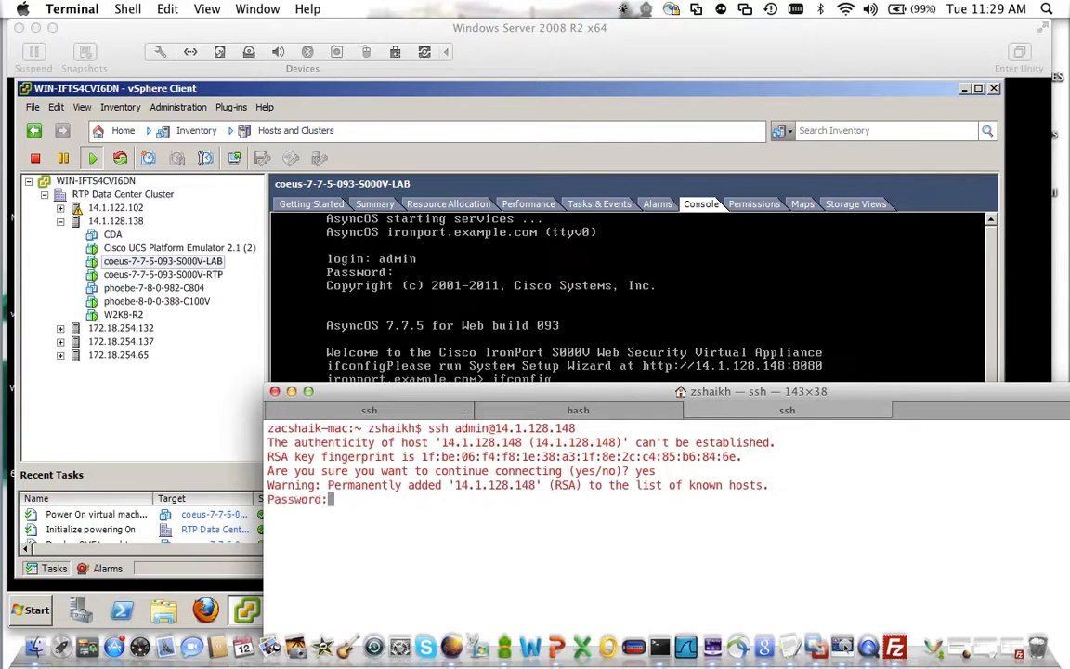
key(Return)
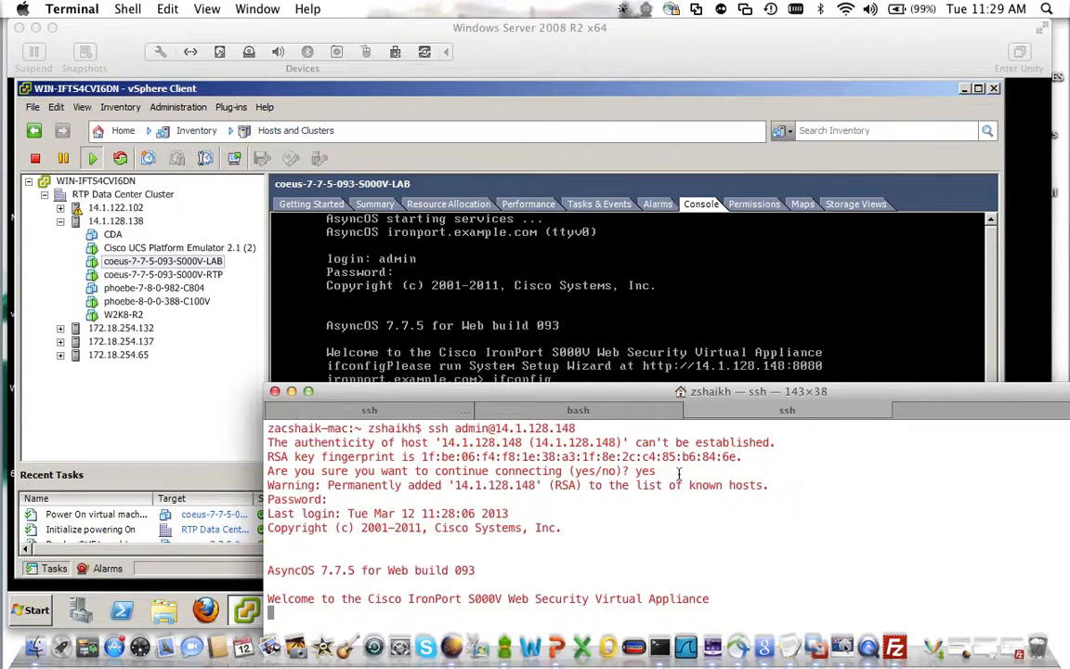
Set the appliance's local time to 03/12/2013 11:30:00 using the settime command
drag(652, 397, 499, 113)
text(se)
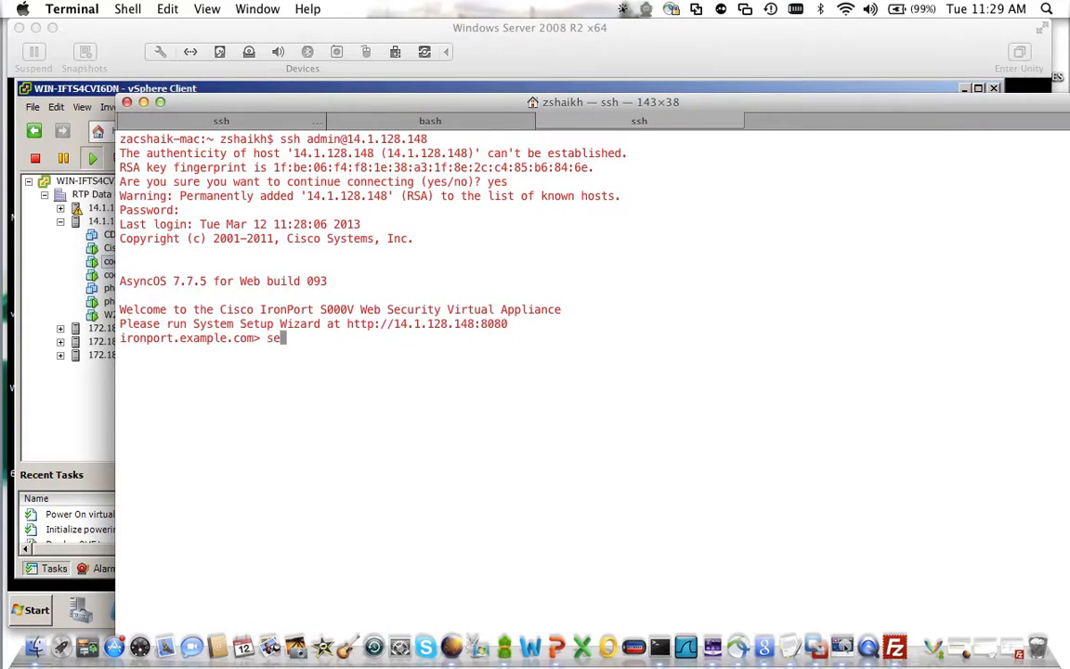
text(ttime)
key(Return)
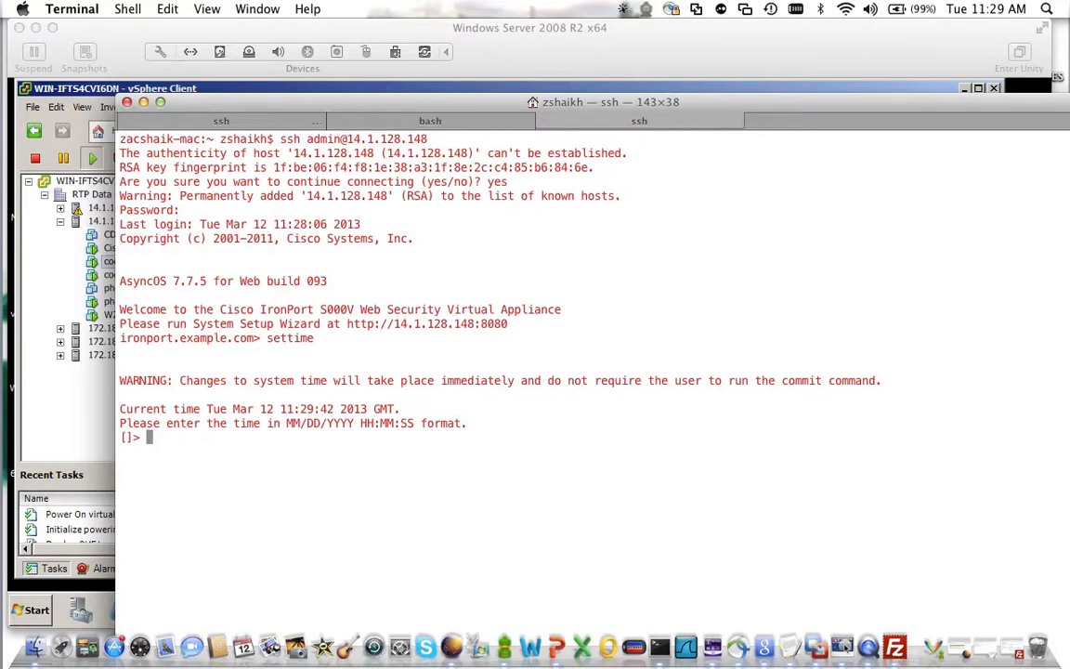
text(03/)
text(2/)
key(BackSpace)
key(BackSpace)
text(12/2013)
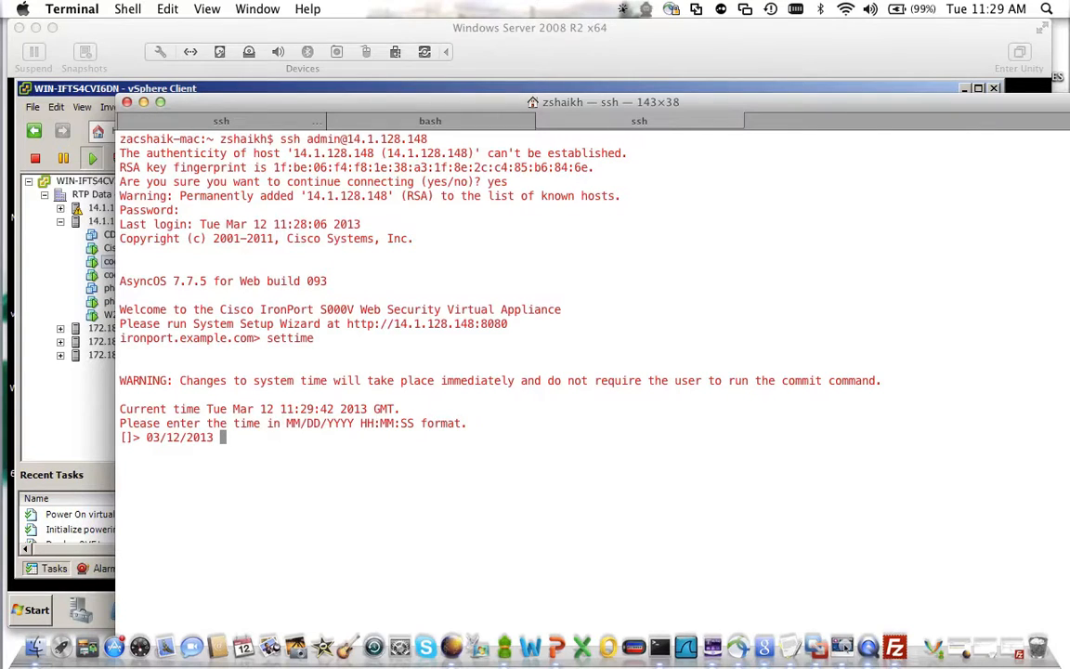
text(11:30:00)
key(Return)
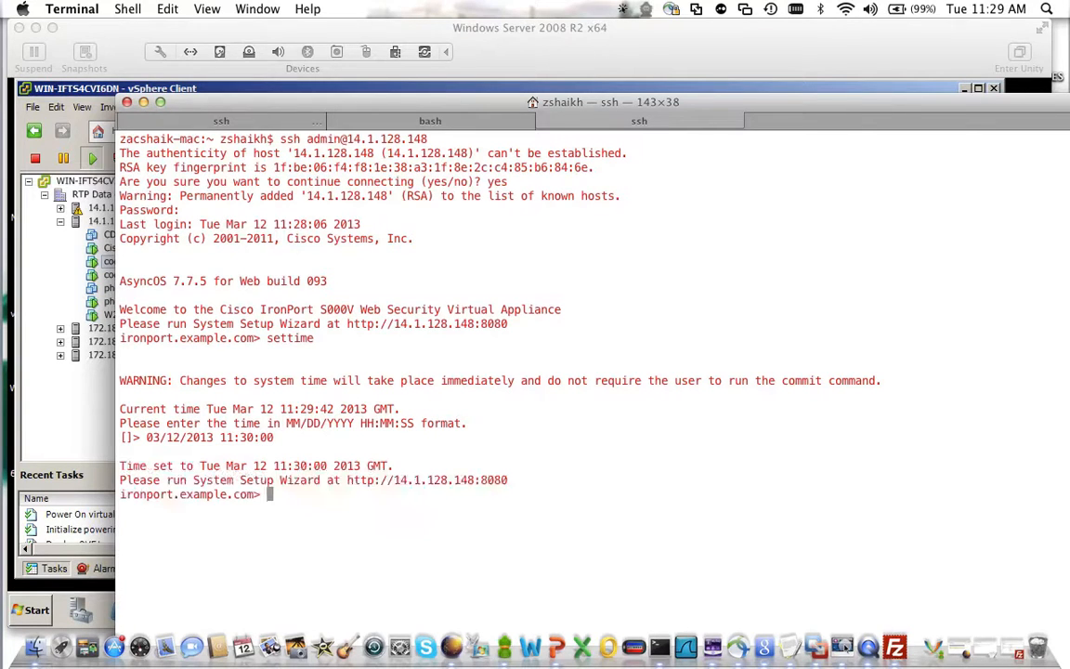
Run commit on the appliance and check its clock with the date command
text(commit)
key(Return)
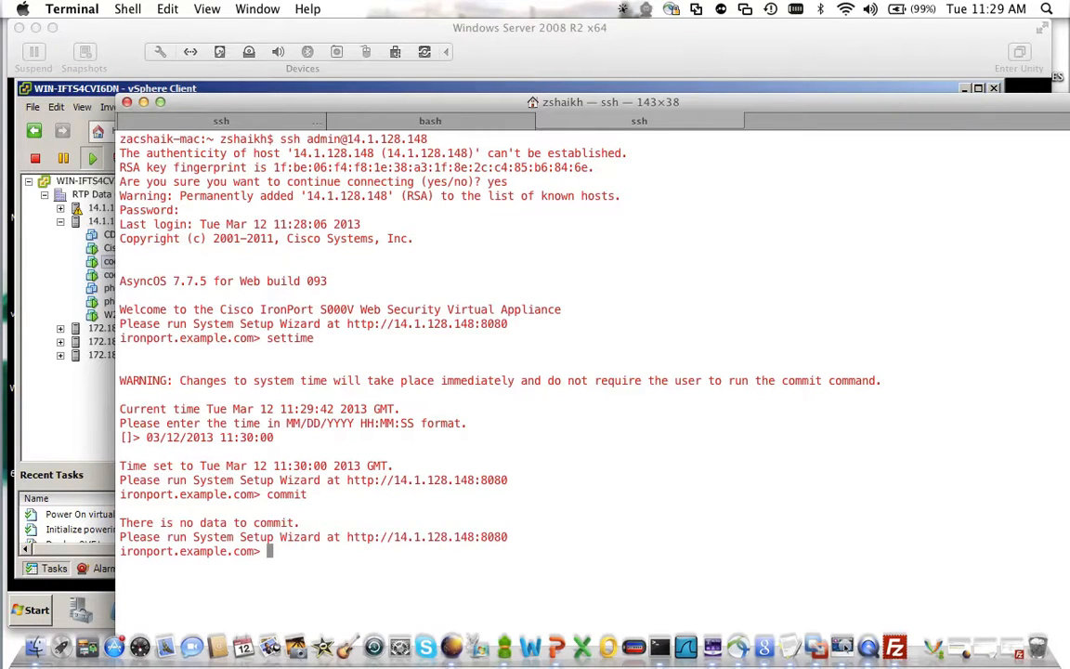
text(date)
key(Return)
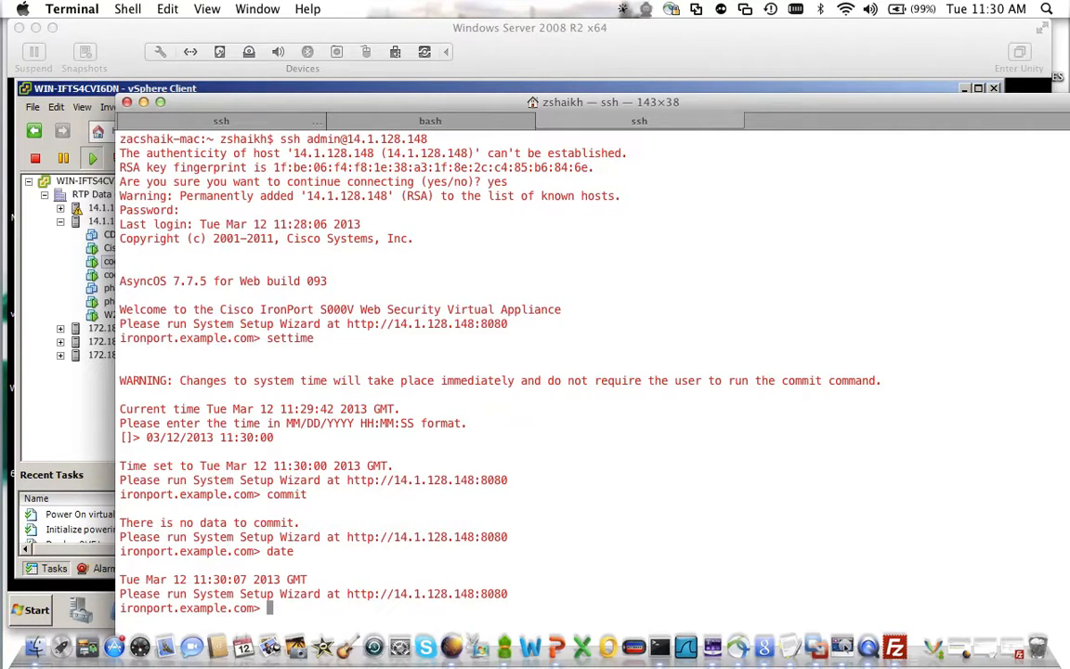
Minimise Terminal and return to the How to Deploy Virtual WSA notes to check the deployment flow
click(144, 103)
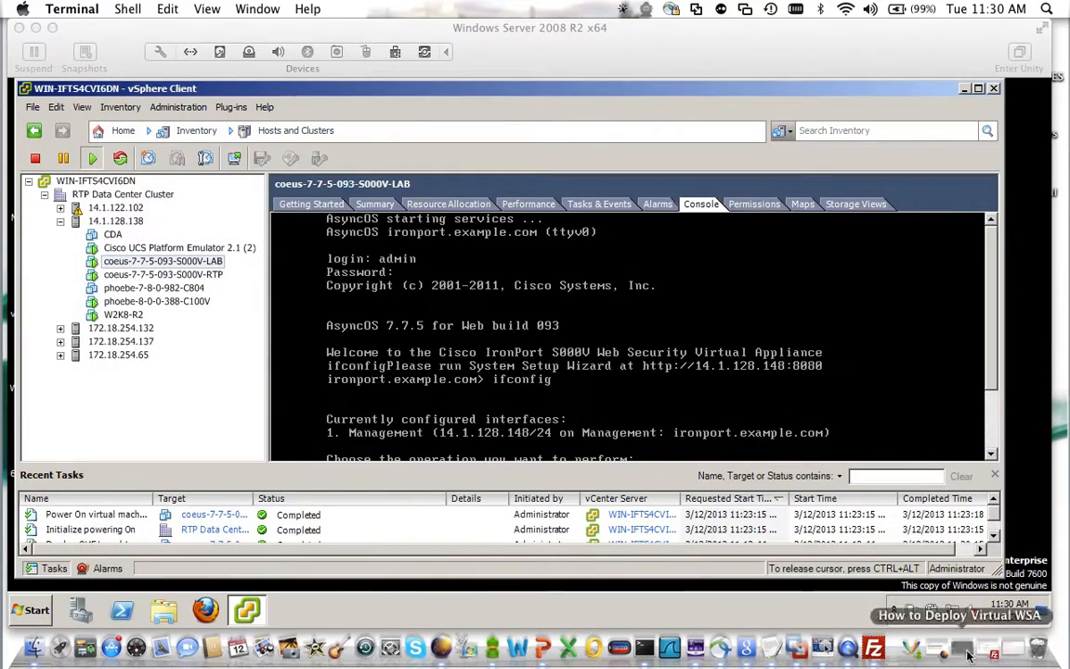
click(964, 652)
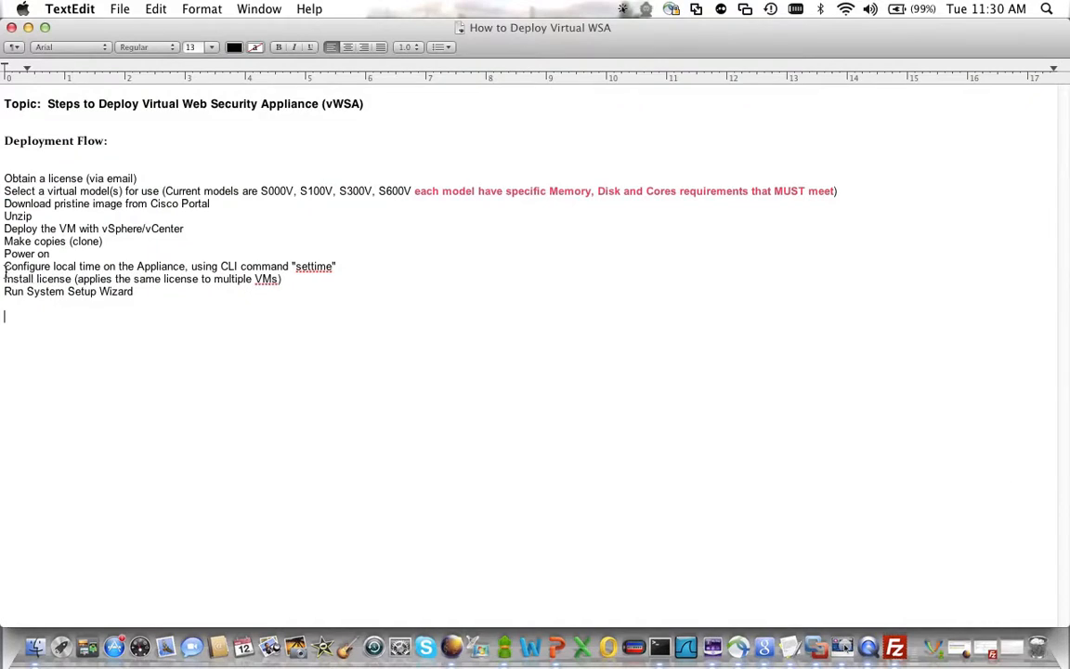
Mark the settime line in the notes, minimise the notes and virtual machine windows, and switch to FileZilla
drag(4, 268, 338, 265)
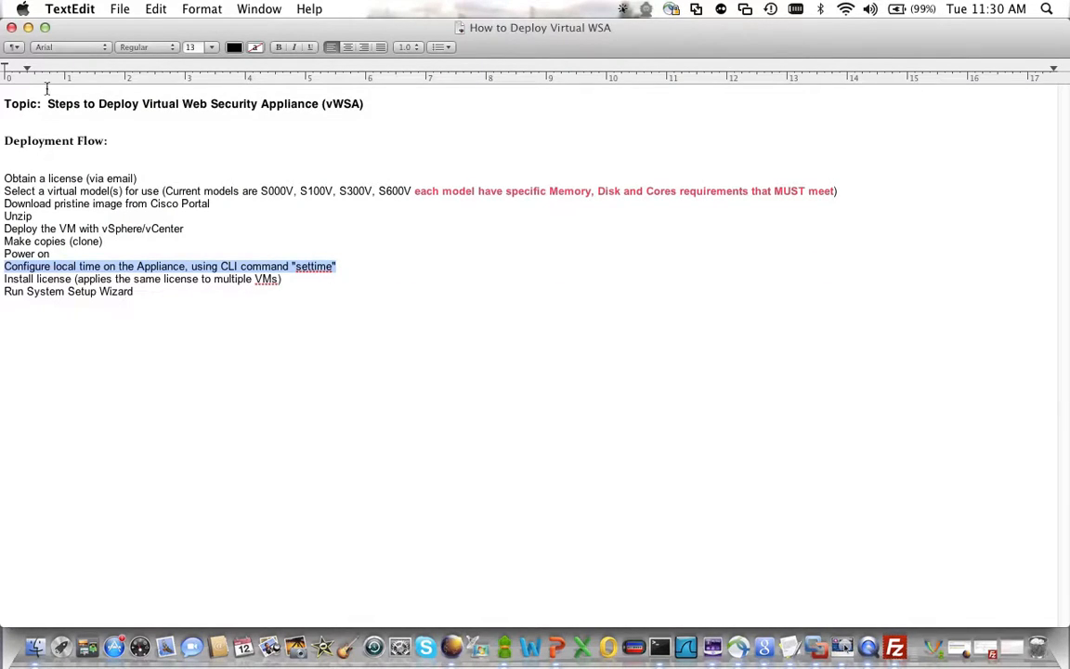
click(29, 29)
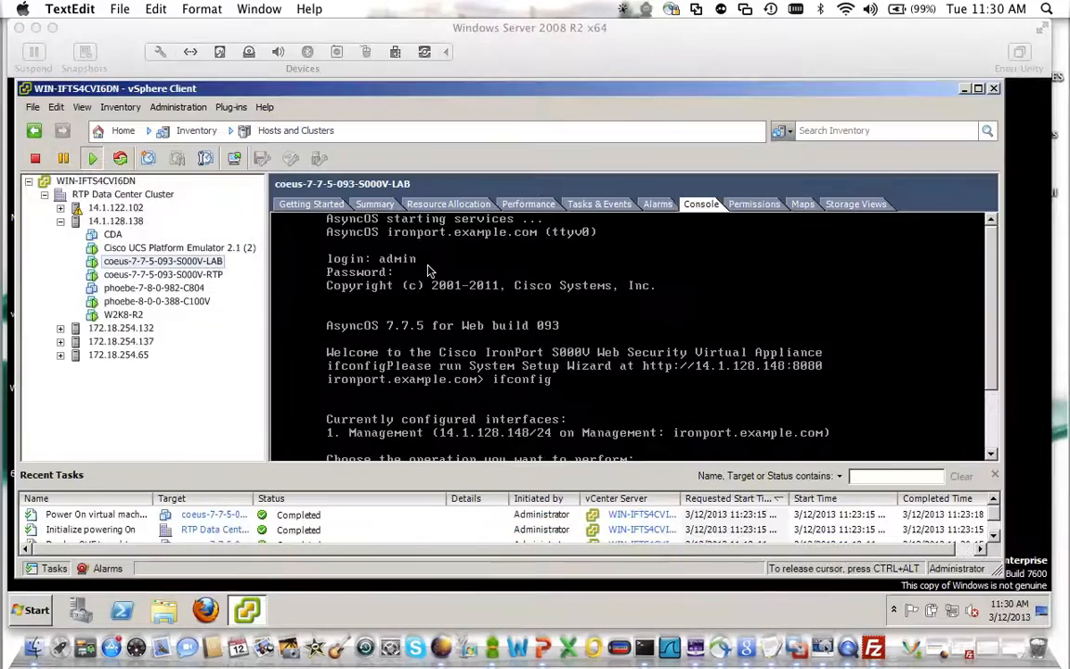
click(36, 28)
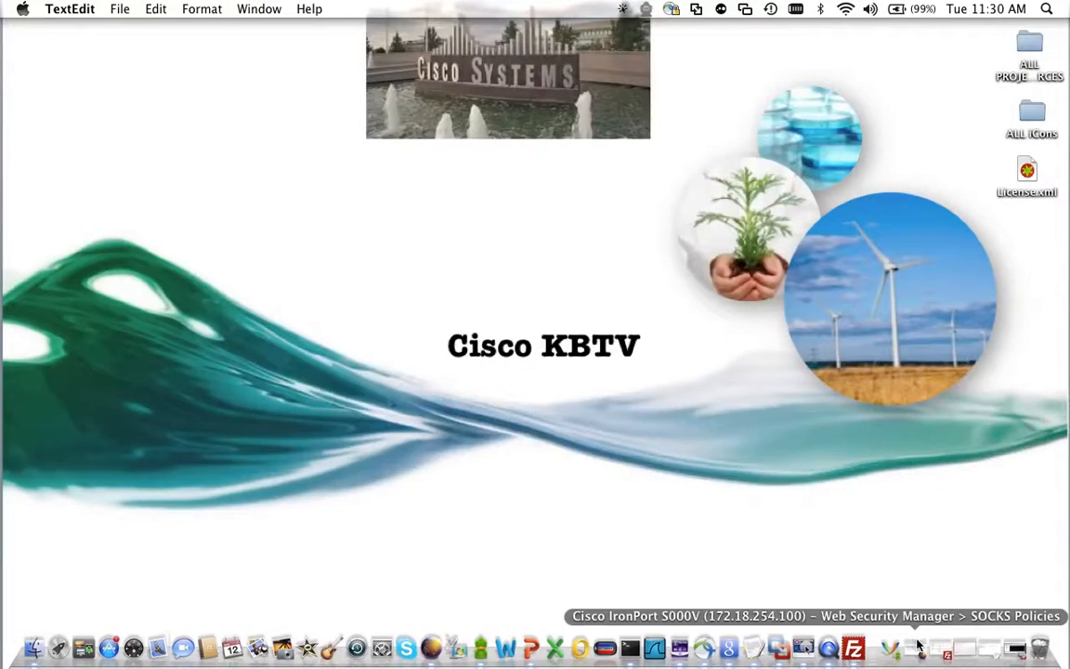
click(990, 649)
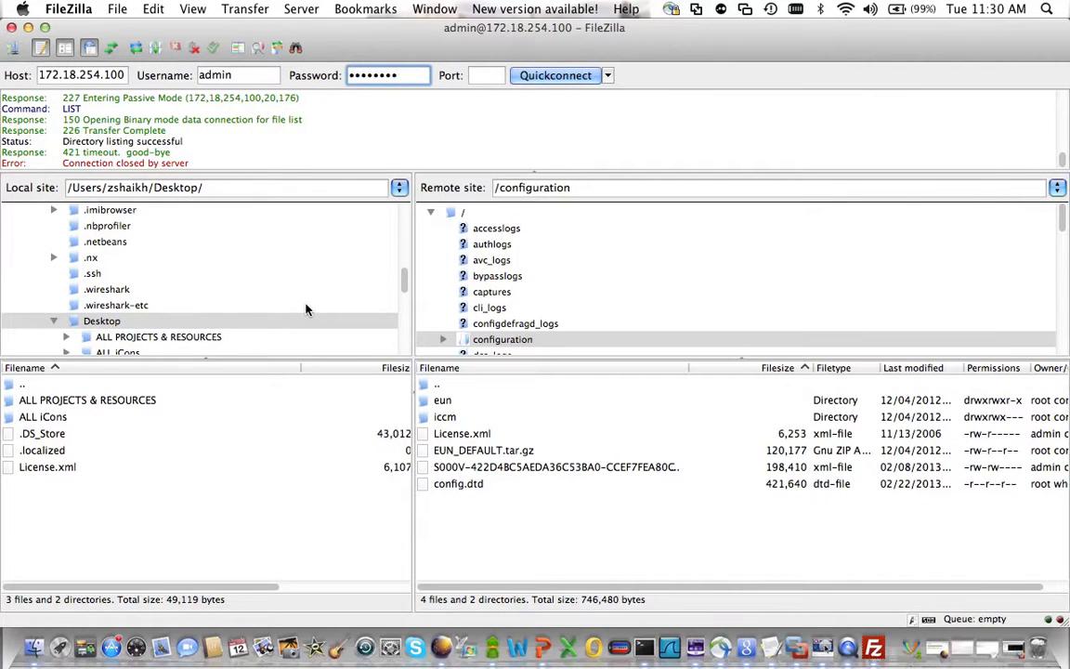
Set the FTP host to 141.128.148, consulting the appliance's address in the vSphere console
click(116, 75)
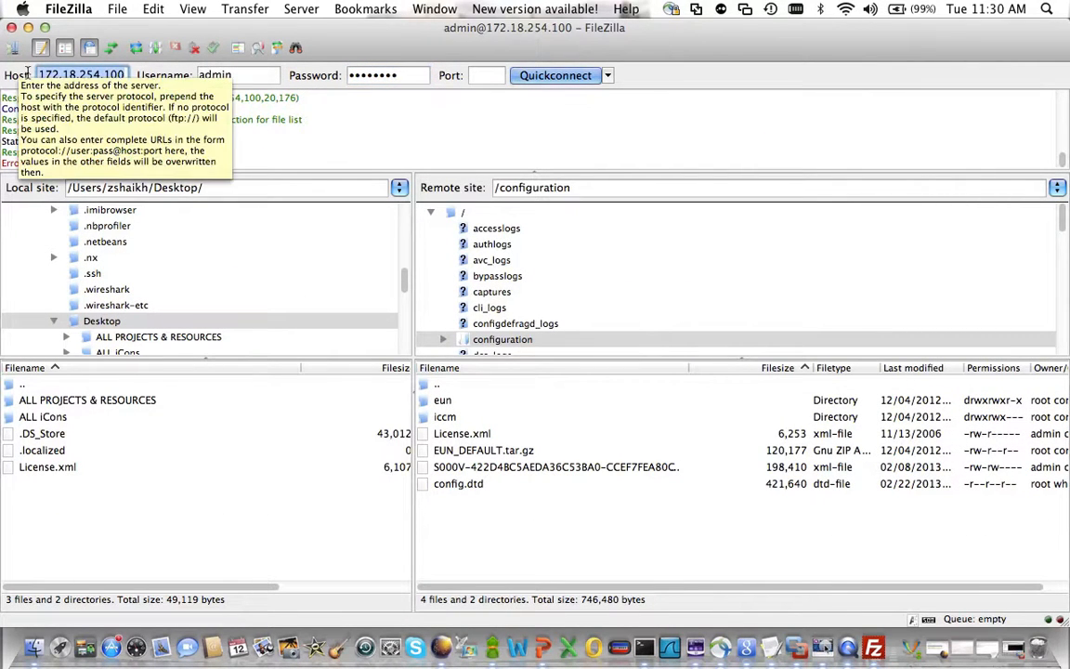
text(14)
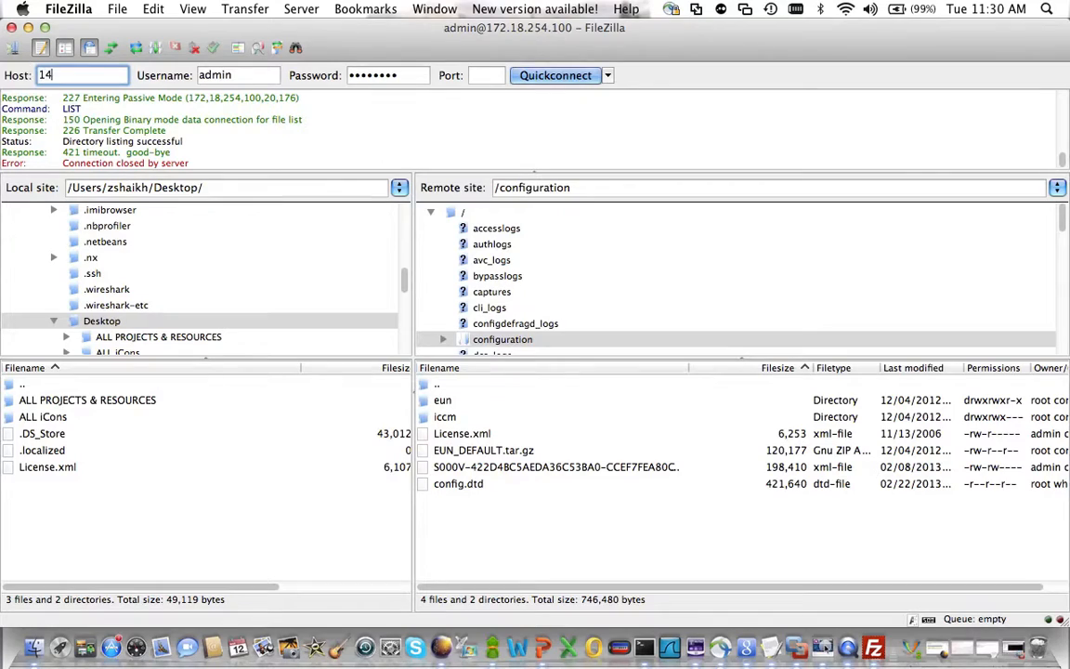
click(1016, 653)
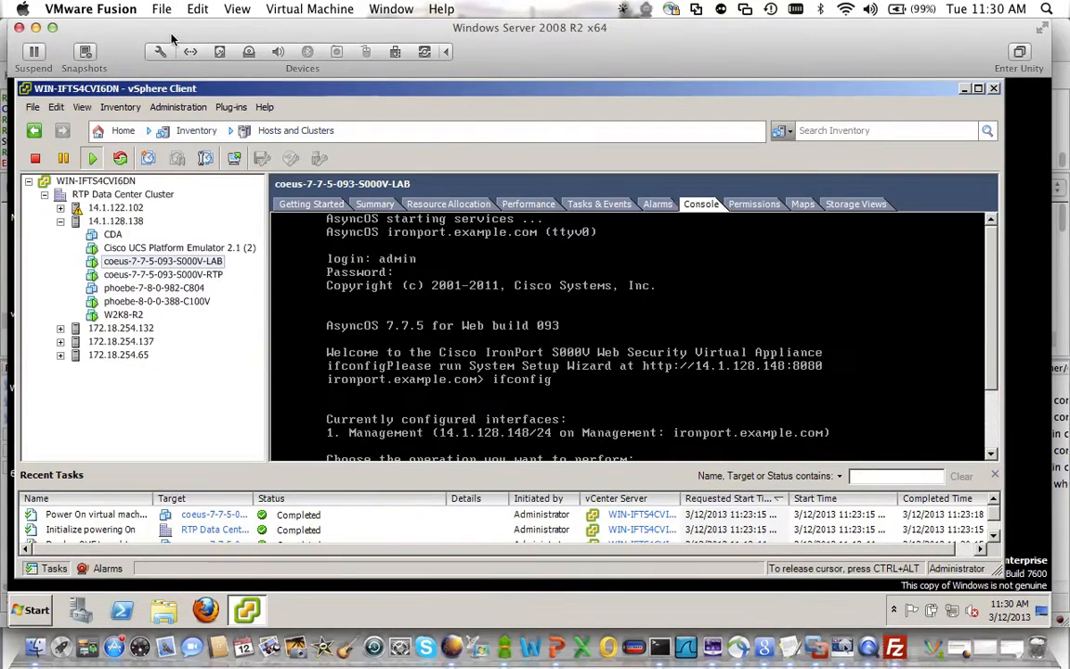
click(35, 27)
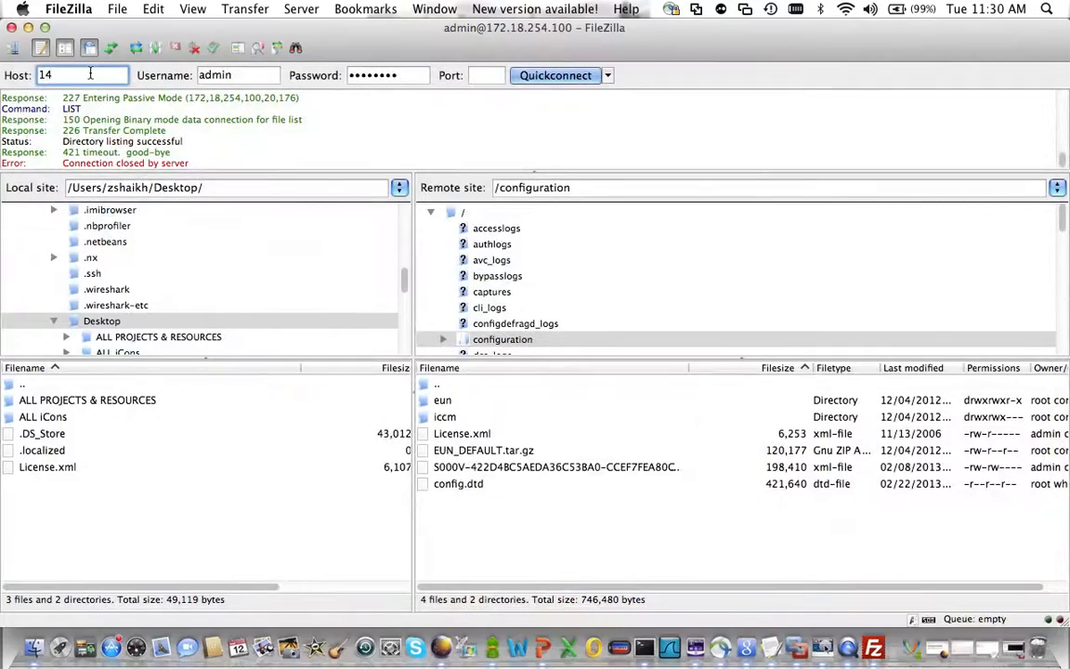
text(1.128.148)
key(Tab)
key(Tab)
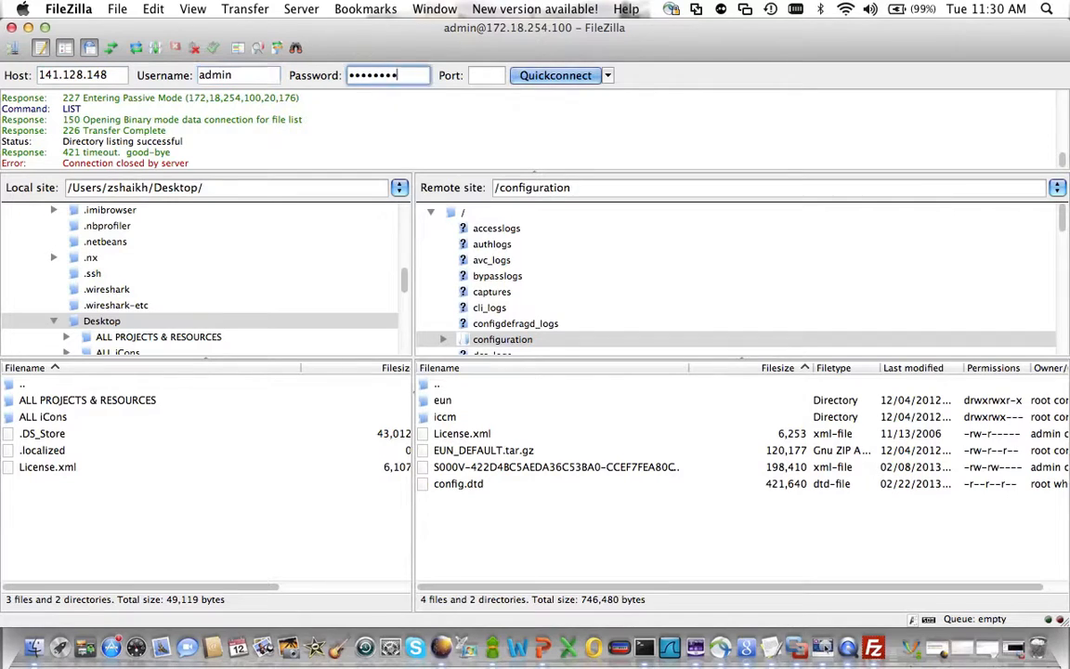
Enter the account password and try to connect to 141.128.148, aborting the previous connection and reusing the current tab
text(••••)
key(BackSpace)
key(BackSpace)
key(BackSpace)
key(BackSpace)
text(•••••••)
click(530, 77)
click(503, 363)
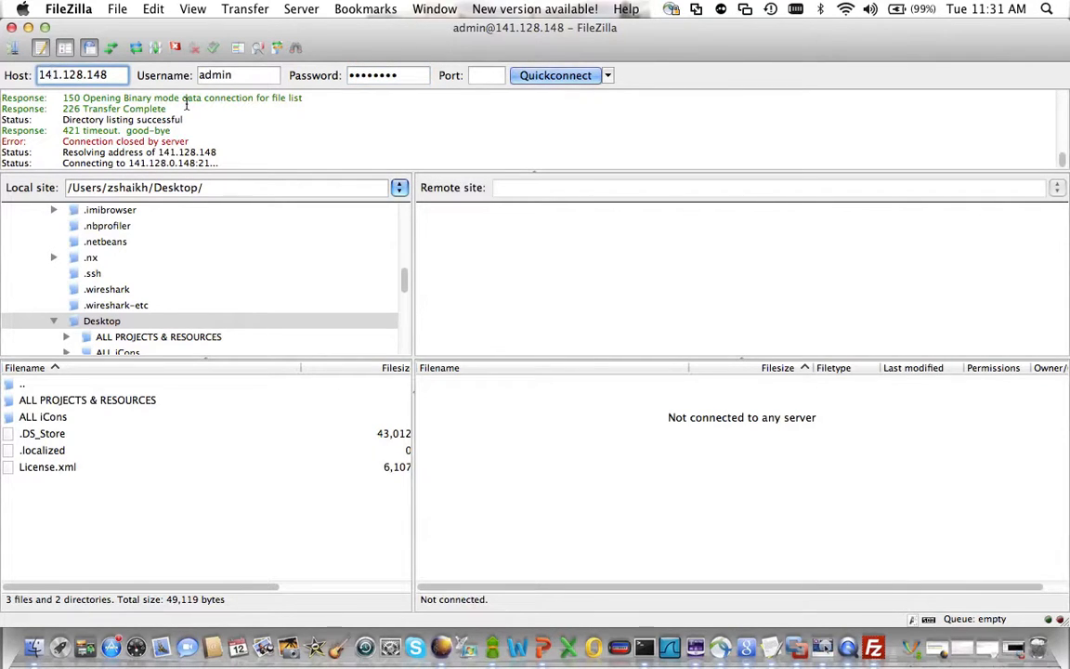
Correct the host address to 14.1.128.148 and reconnect in the current tab, aborting the previous connection
text(.)
click(535, 75)
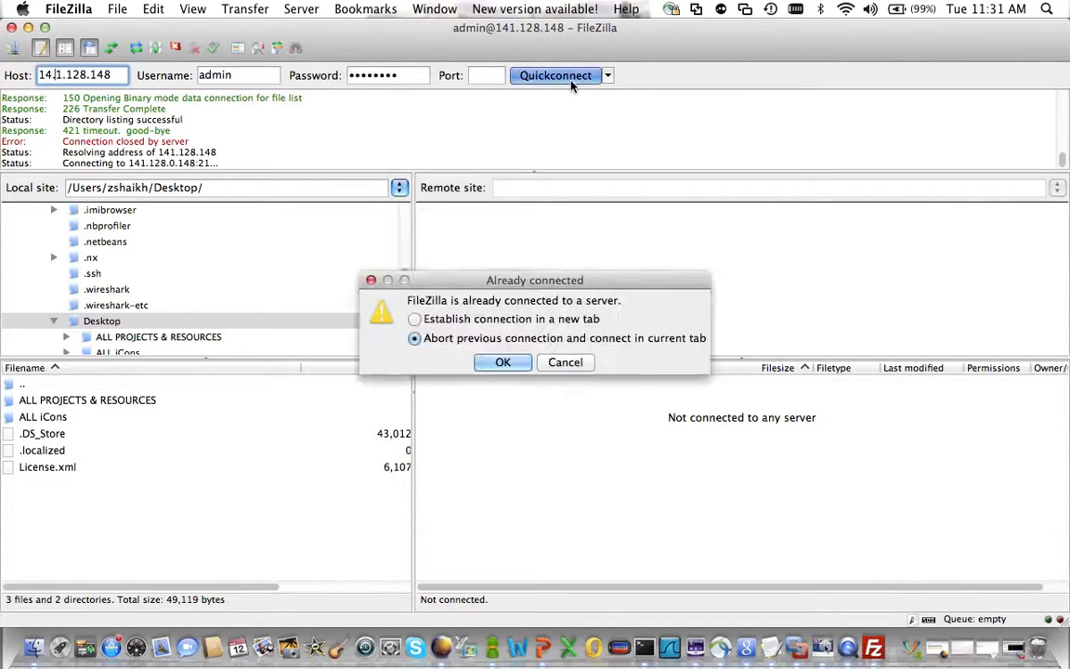
click(502, 362)
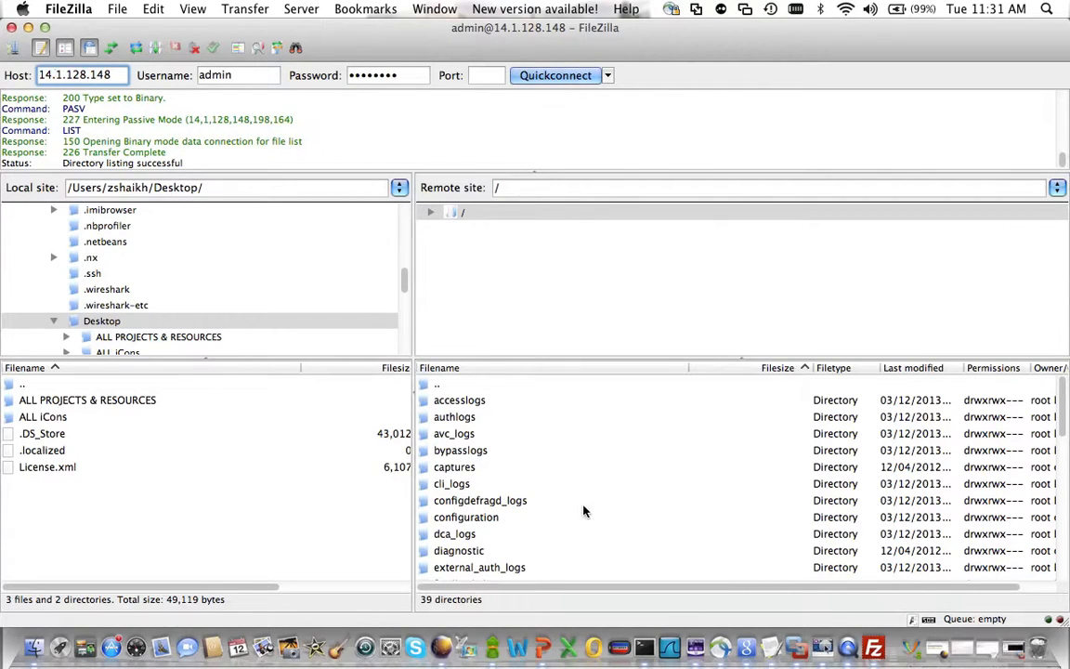
Upload License.xml from the local Desktop folder to the appliance's /configuration directory and minimise FileZilla
double_click(469, 518)
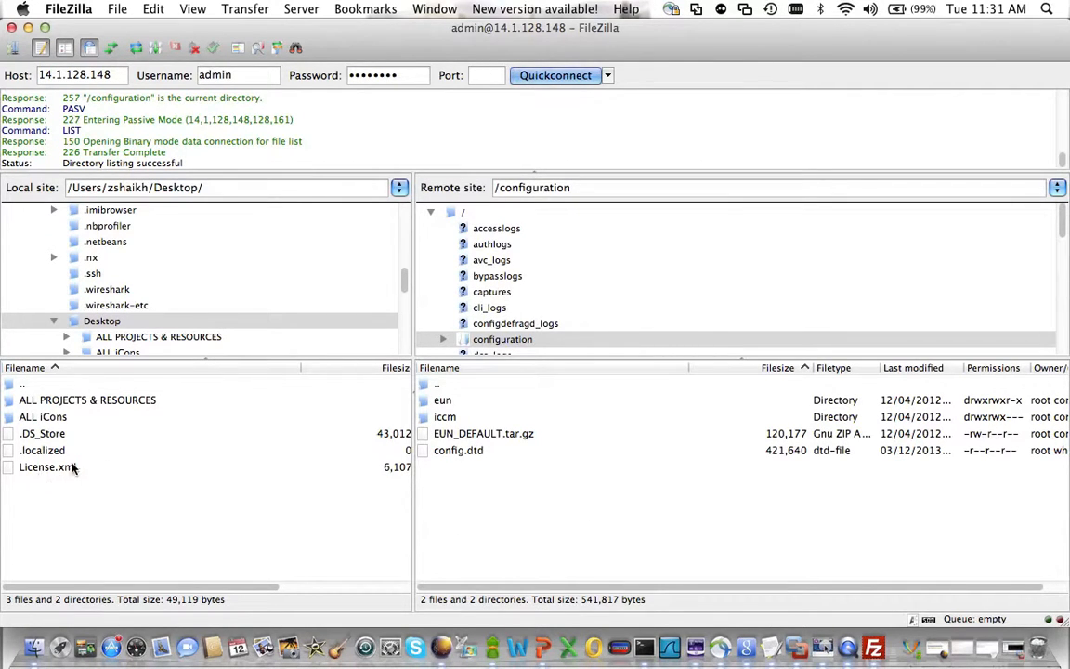
drag(38, 468, 600, 497)
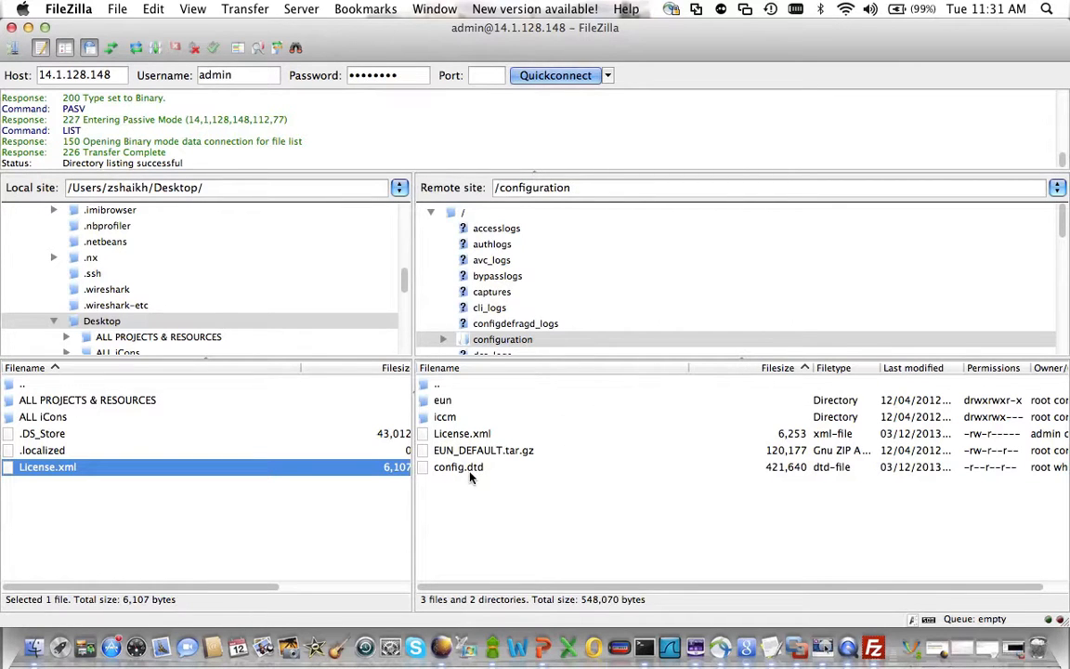
click(28, 27)
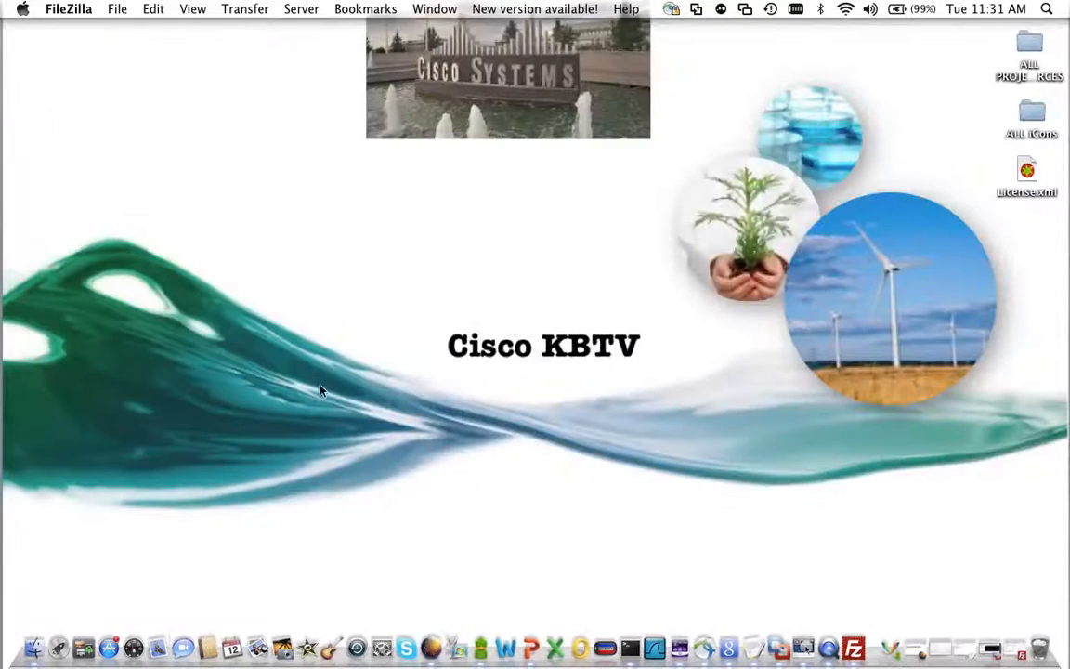
Switch to Terminal, run loadlicense in the appliance's SSH session, and choose option 1, Paste via CLI
click(632, 651)
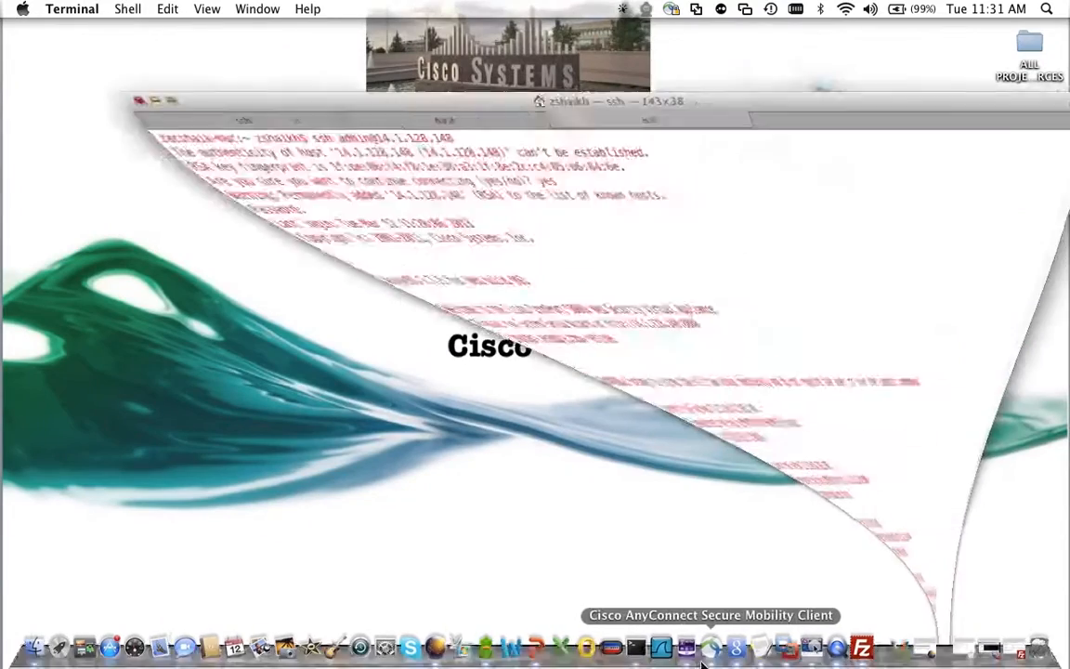
drag(736, 108, 643, 35)
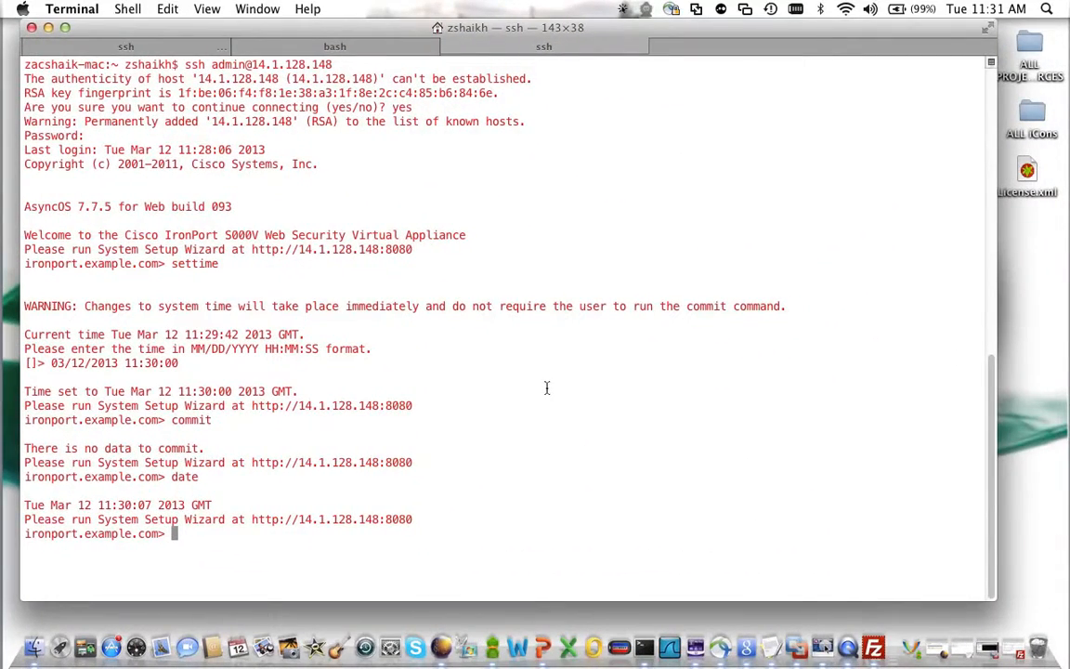
text(loadlicense)
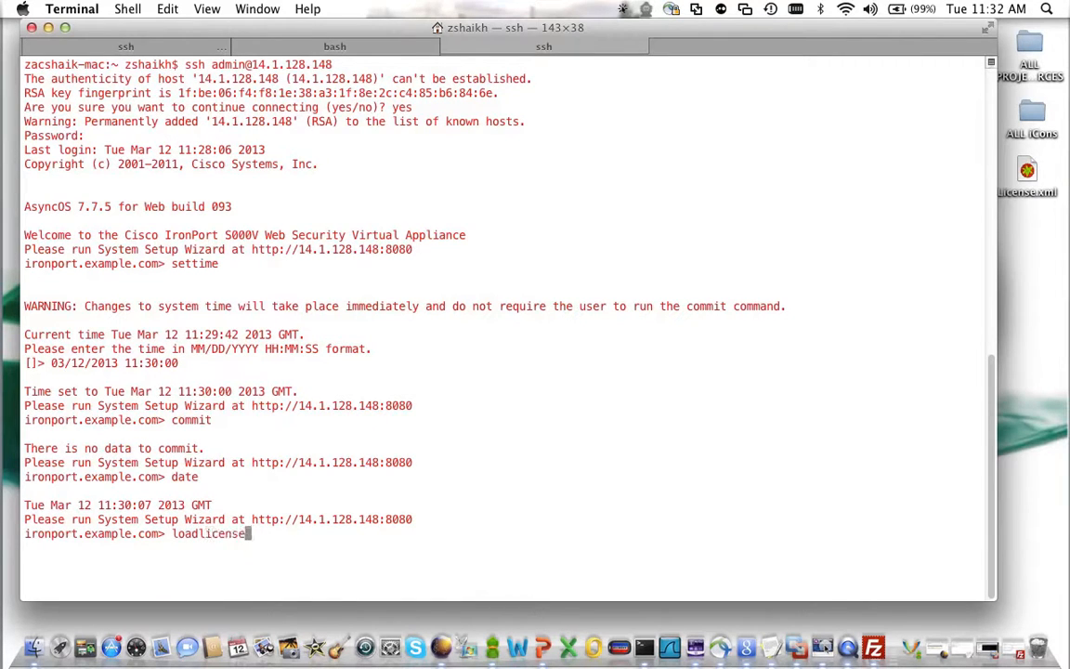
key(Return)
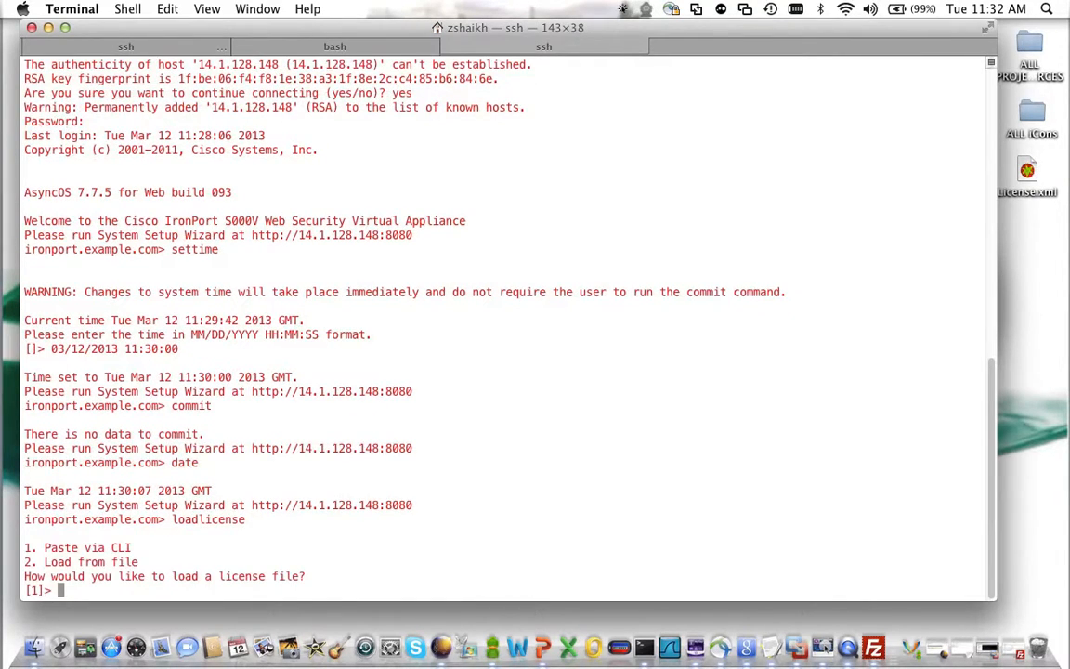
text(1)
key(Return)
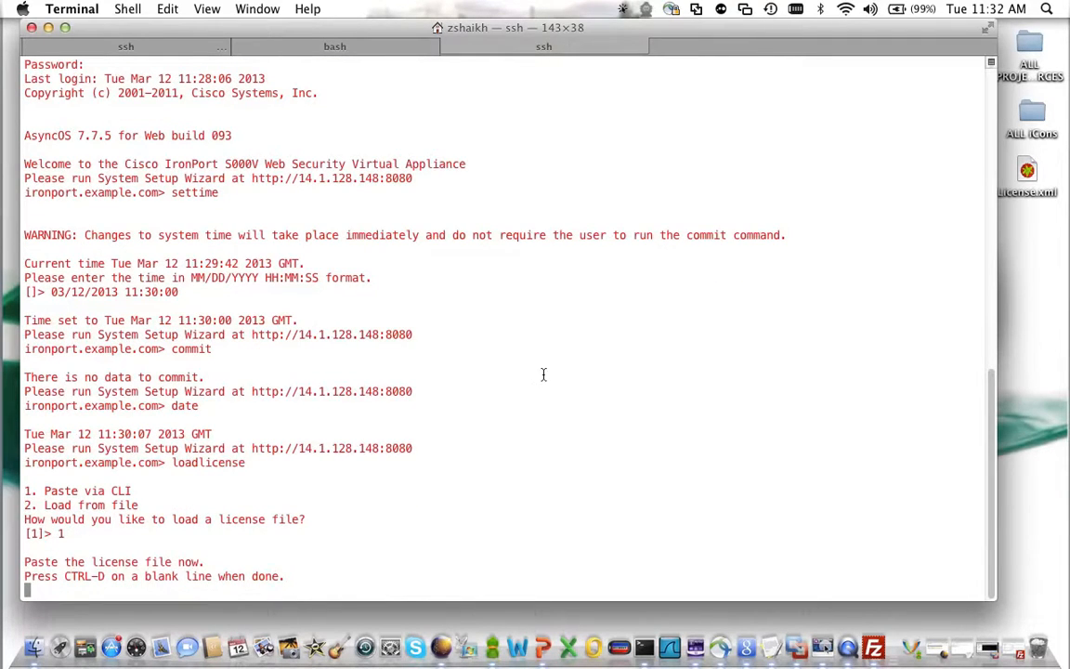
Open License.xml from the desktop in Smultron and copy its entire contents, checking that the selection reaches the closing Envelope tag
double_click(1027, 176)
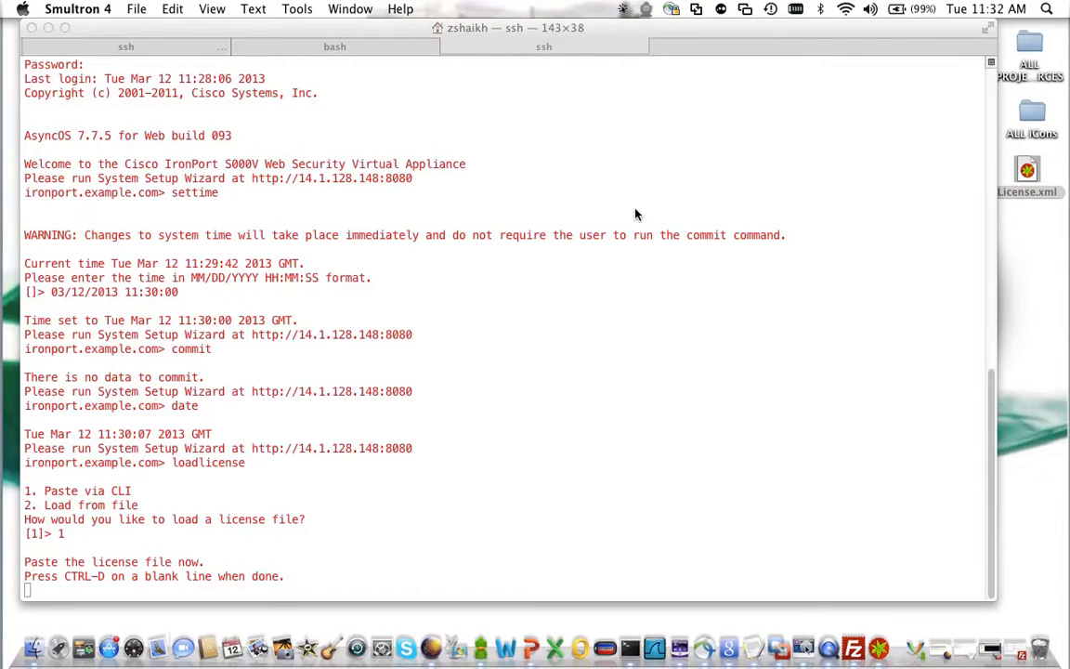
drag(529, 57, 343, 77)
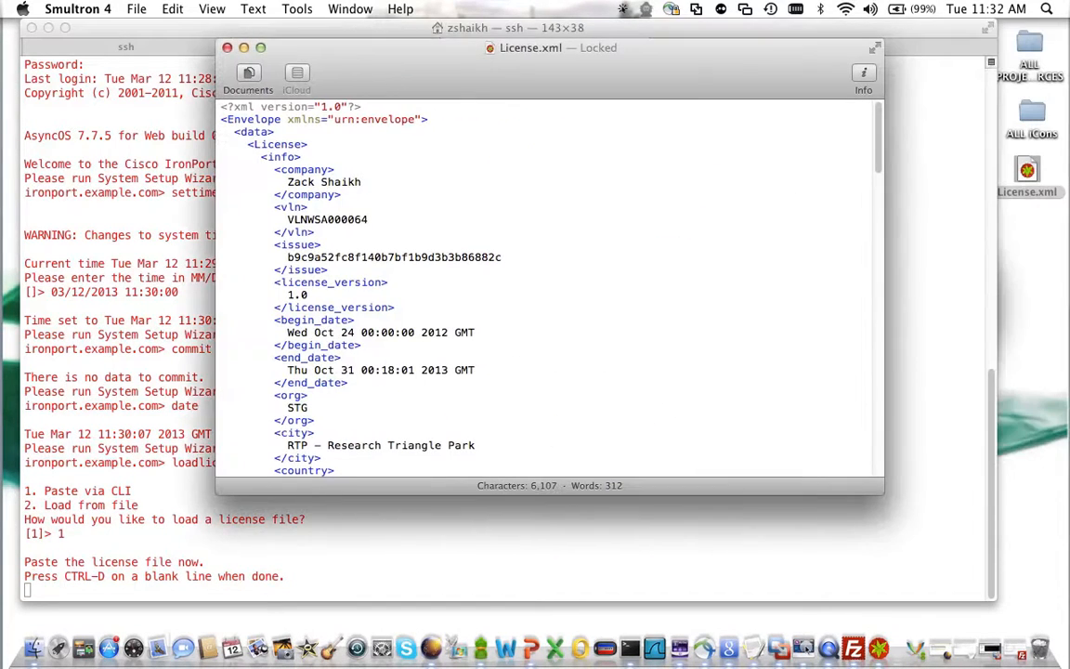
click(173, 9)
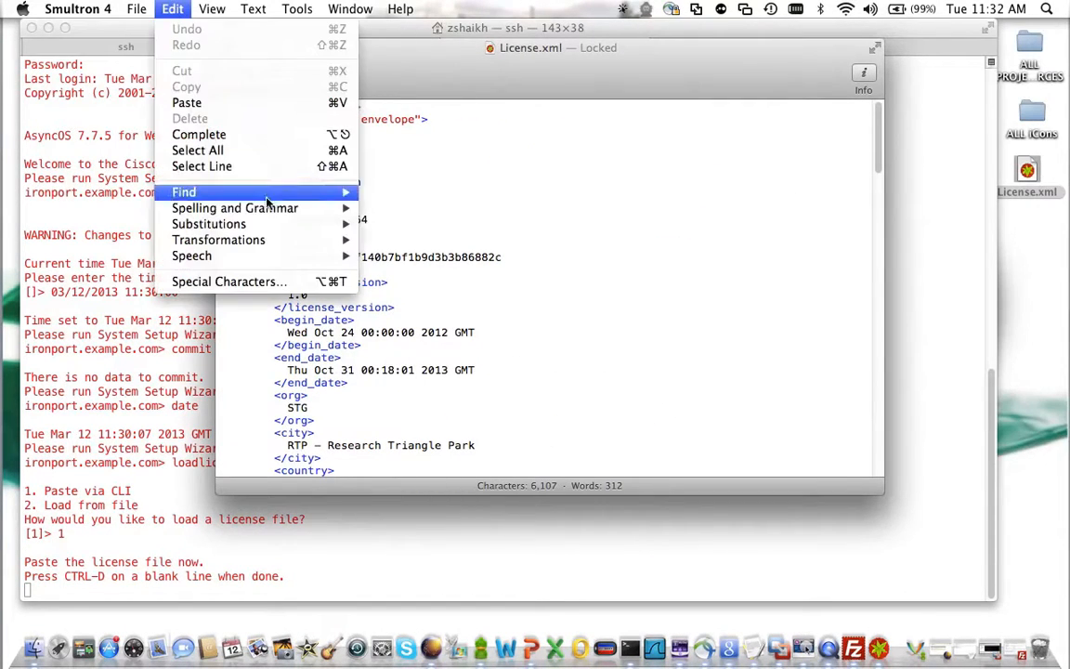
click(246, 150)
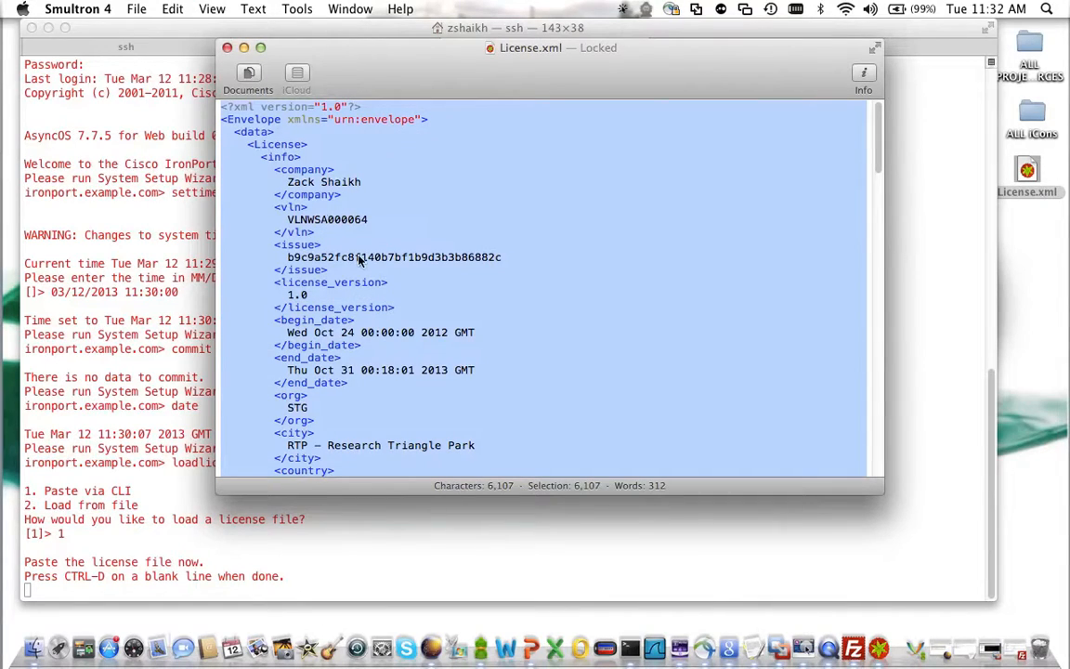
right_click(331, 226)
click(362, 287)
mouse_move(880, 167)
mouse_down()
mouse_move(911, 310)
mouse_move(901, 469)
mouse_up()
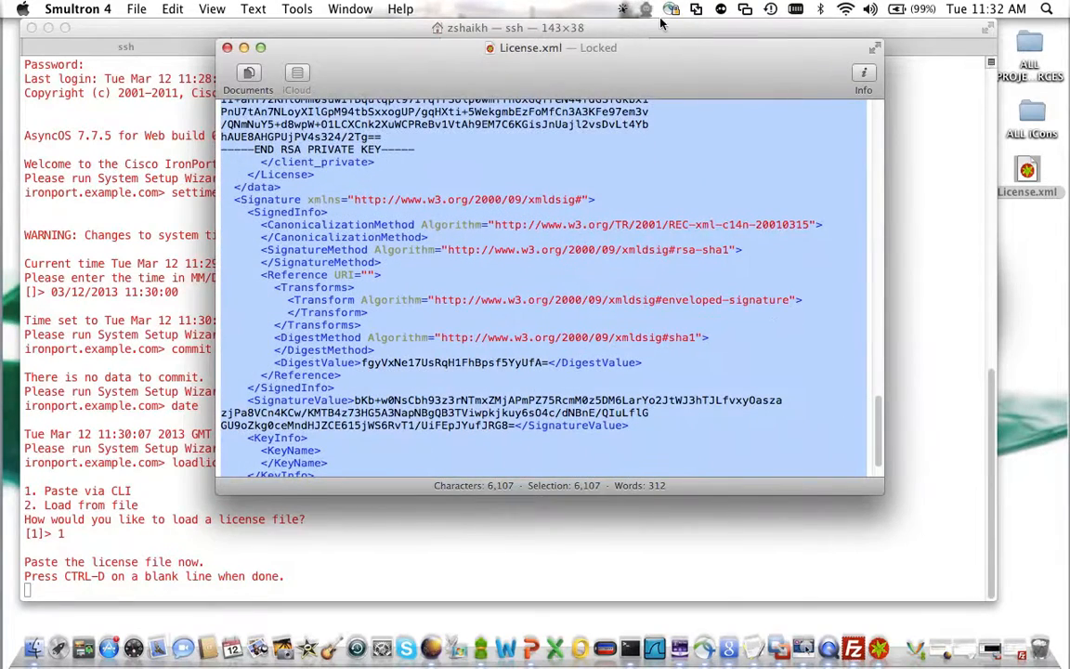
drag(681, 67, 558, 48)
drag(754, 392, 759, 412)
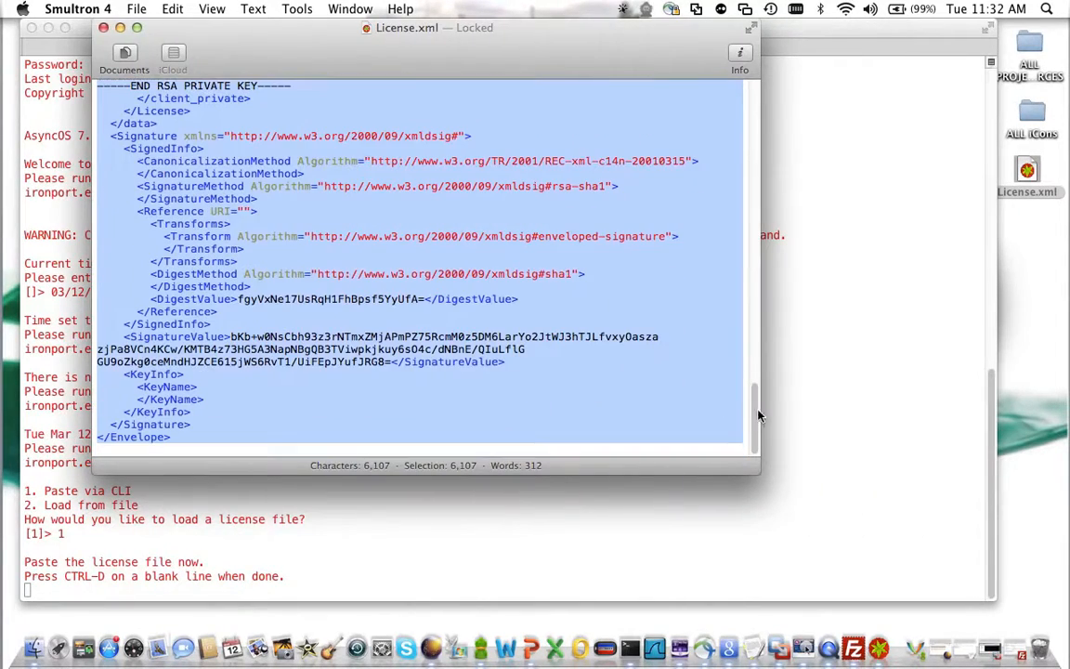
Minimise the license file, paste its contents at the loadlicense prompt in Terminal, and end the input
click(120, 27)
click(300, 518)
right_click(313, 494)
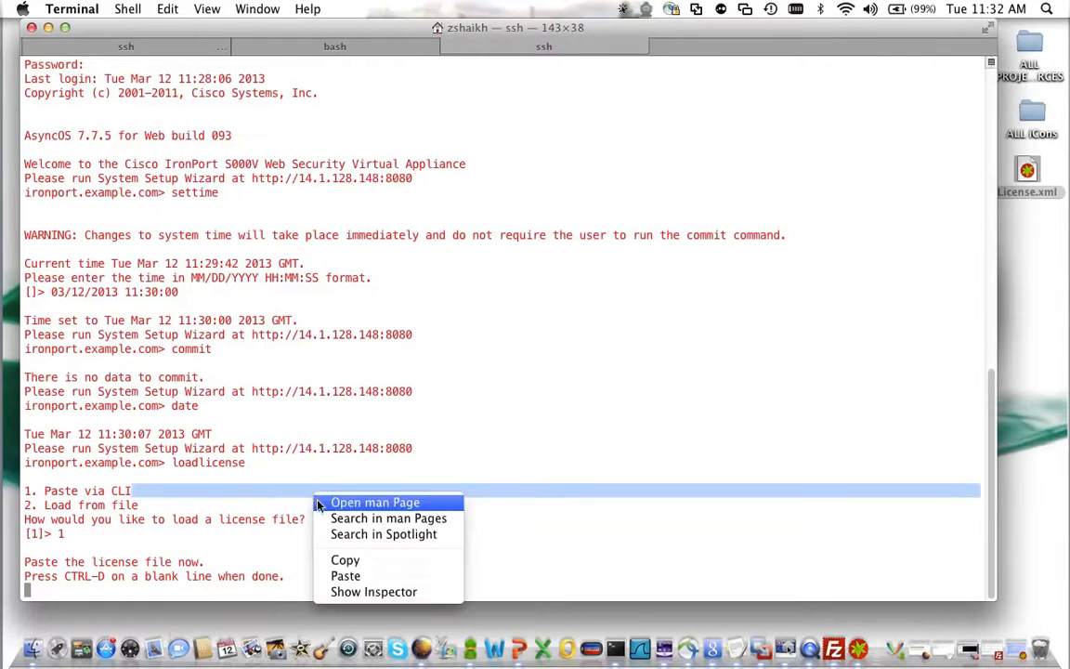
click(365, 576)
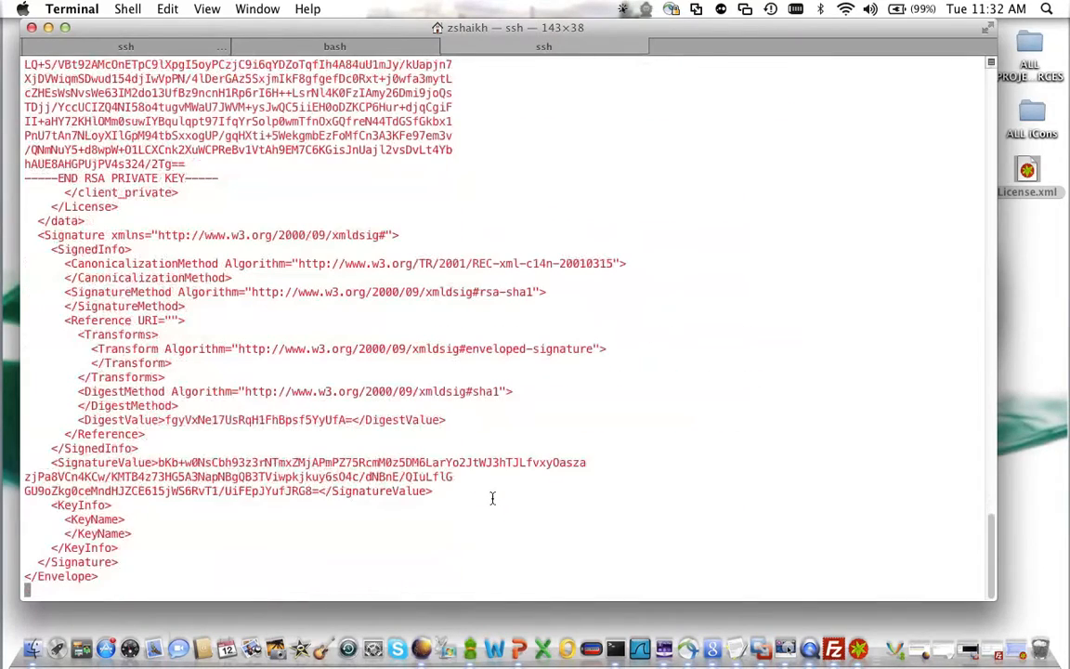
key(ctrl+d)
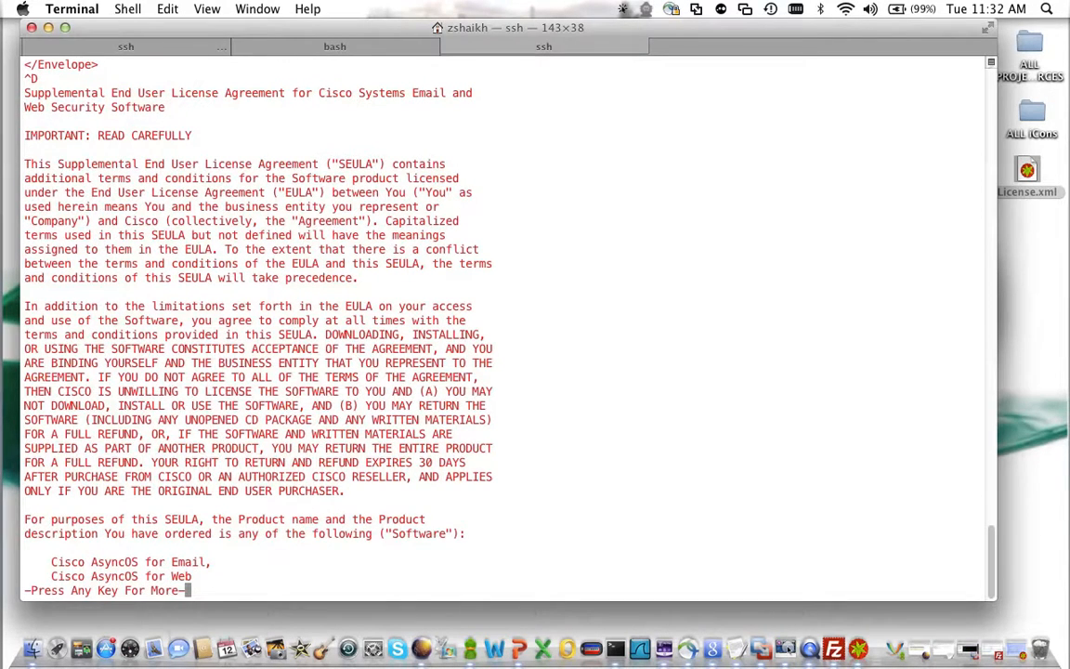
Page through the Supplemental End User License Agreement and accept it with y
key(space)
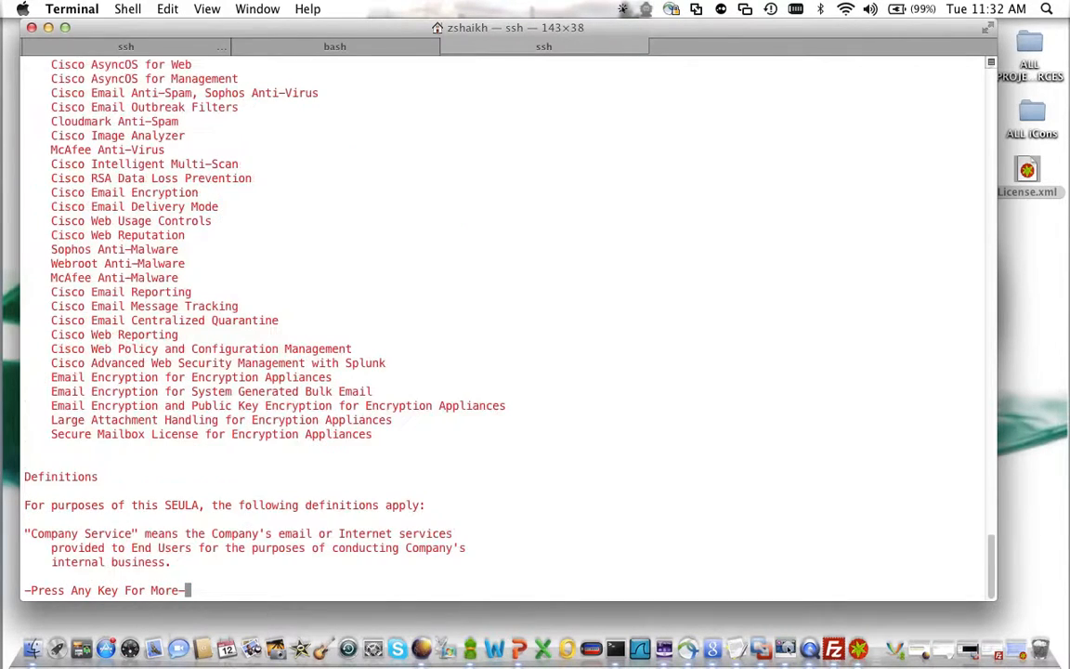
key(space)
key(space)
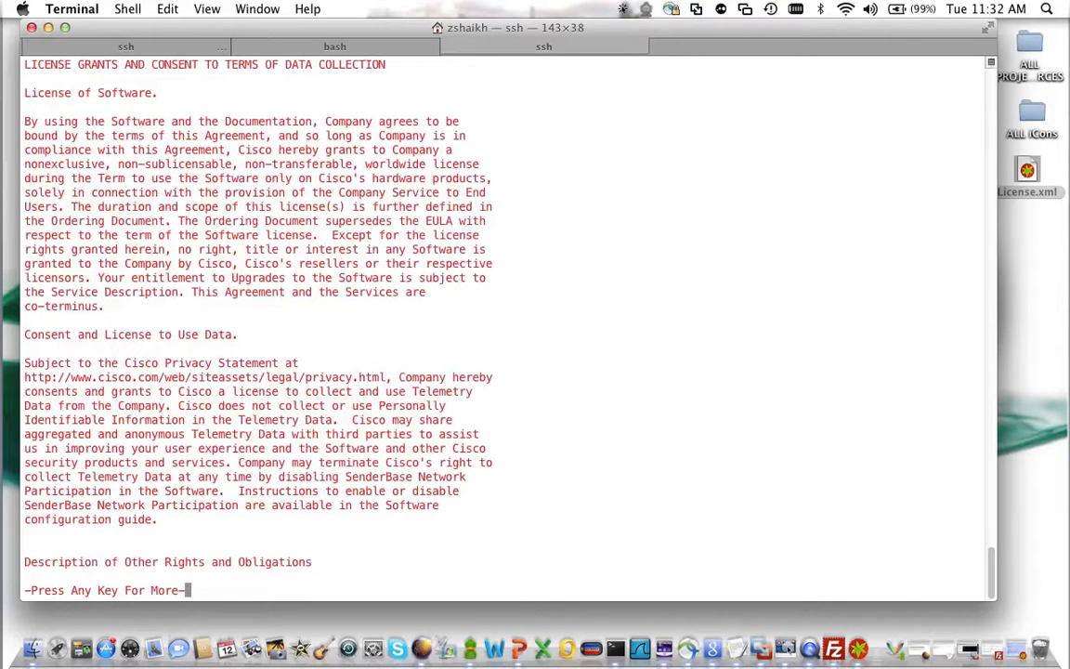
key(space)
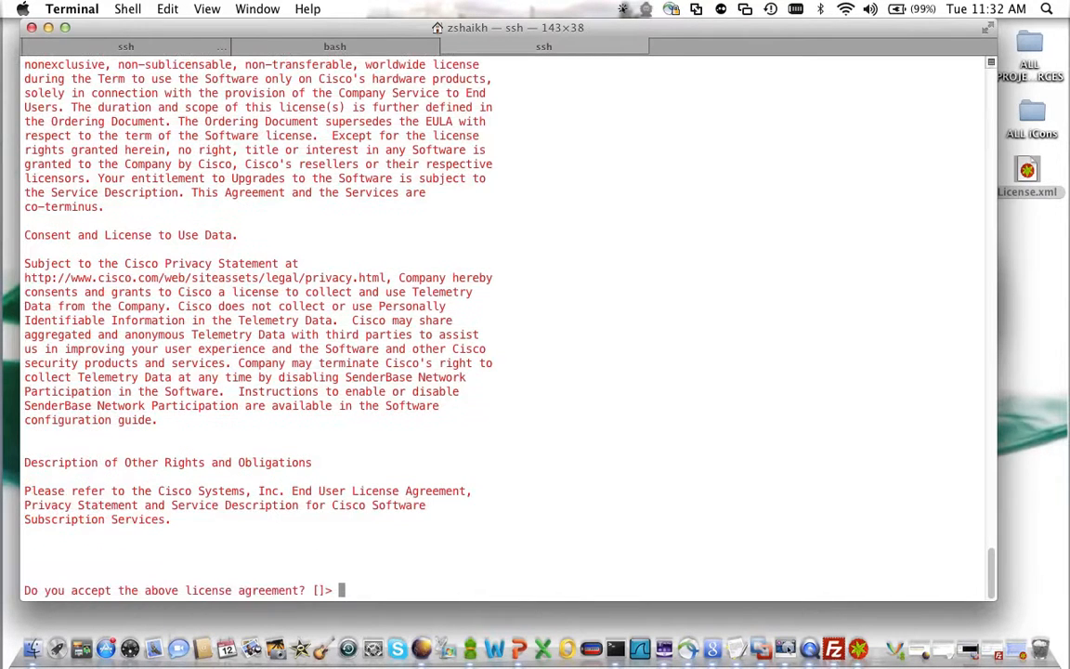
text(y)
key(Return)
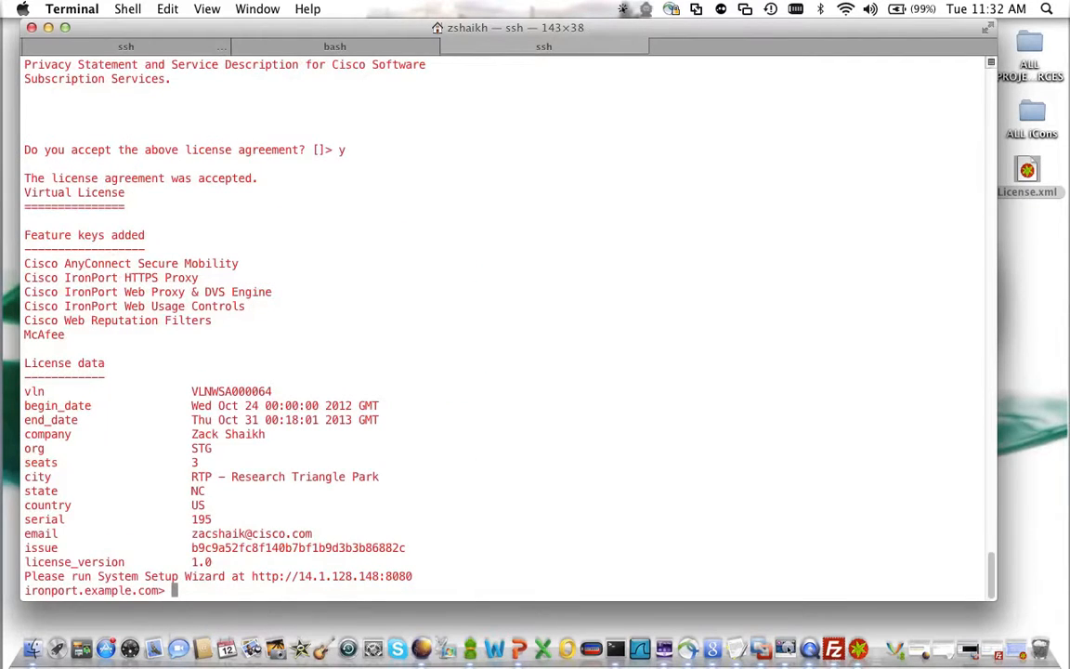
Run showlicense on the appliance and highlight the license's company entry
text(showlicense)
key(Return)
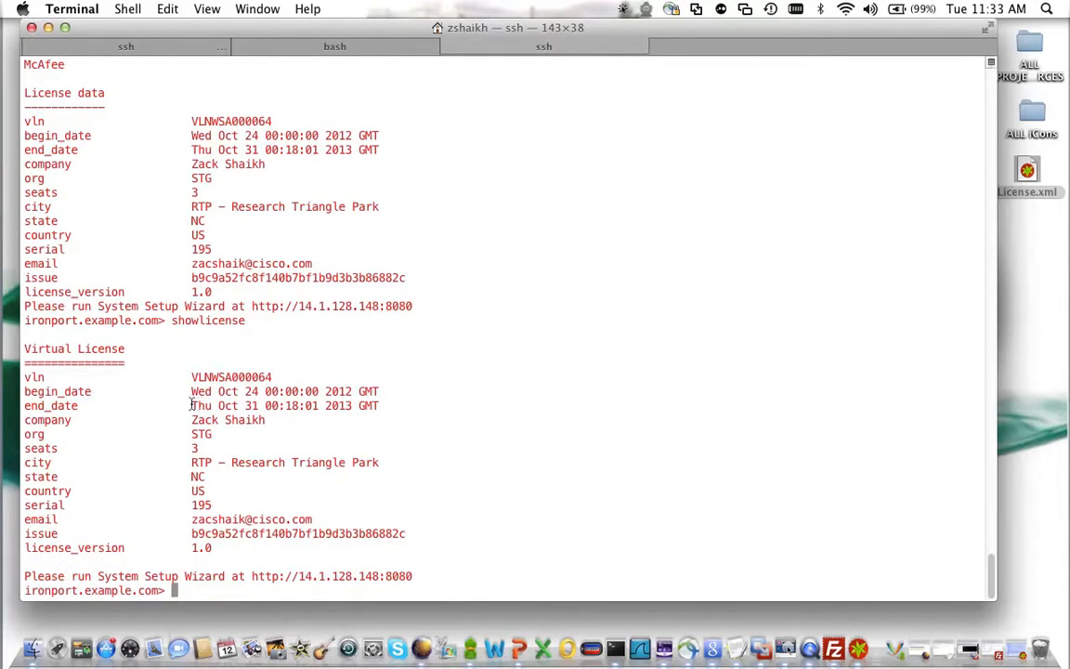
drag(189, 419, 269, 420)
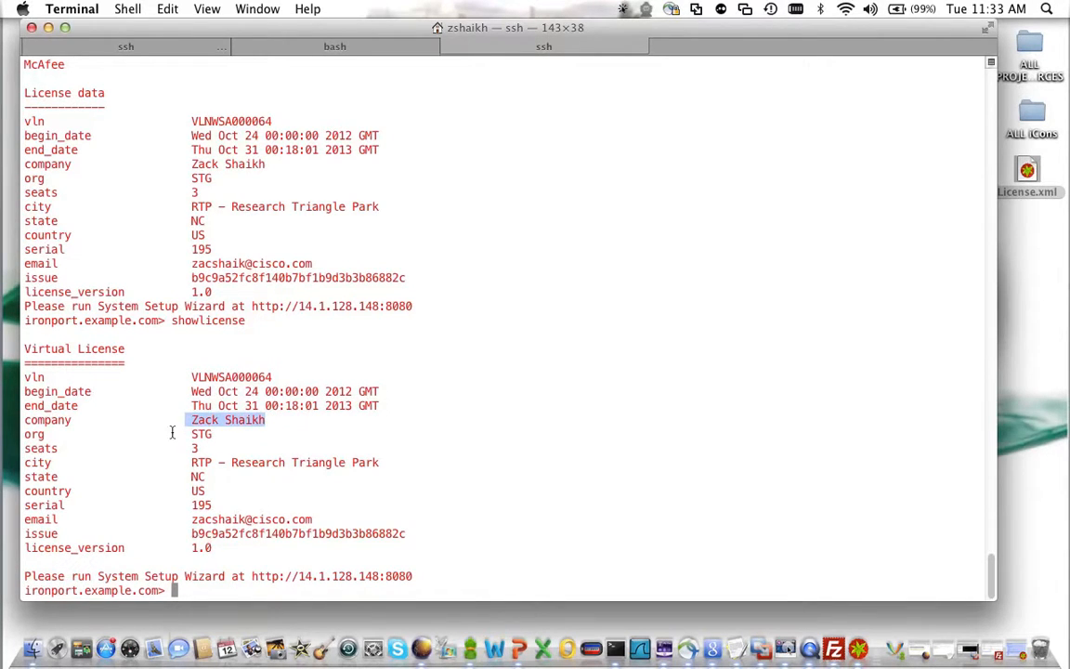
Highlight the license's city entry and minimise the Terminal window
drag(187, 465, 380, 465)
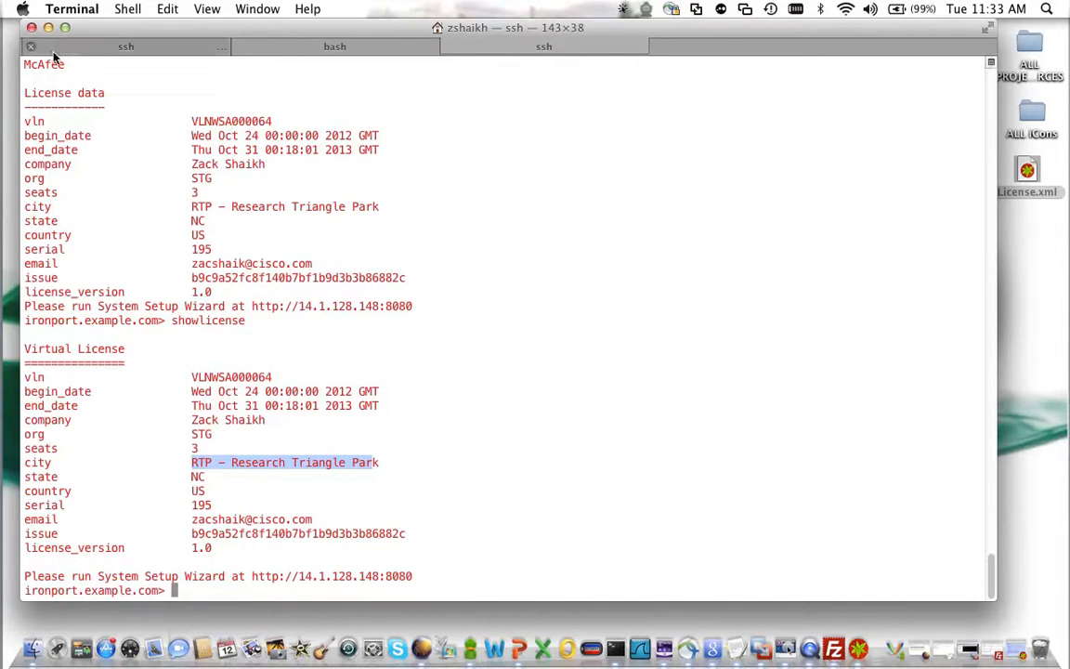
click(47, 27)
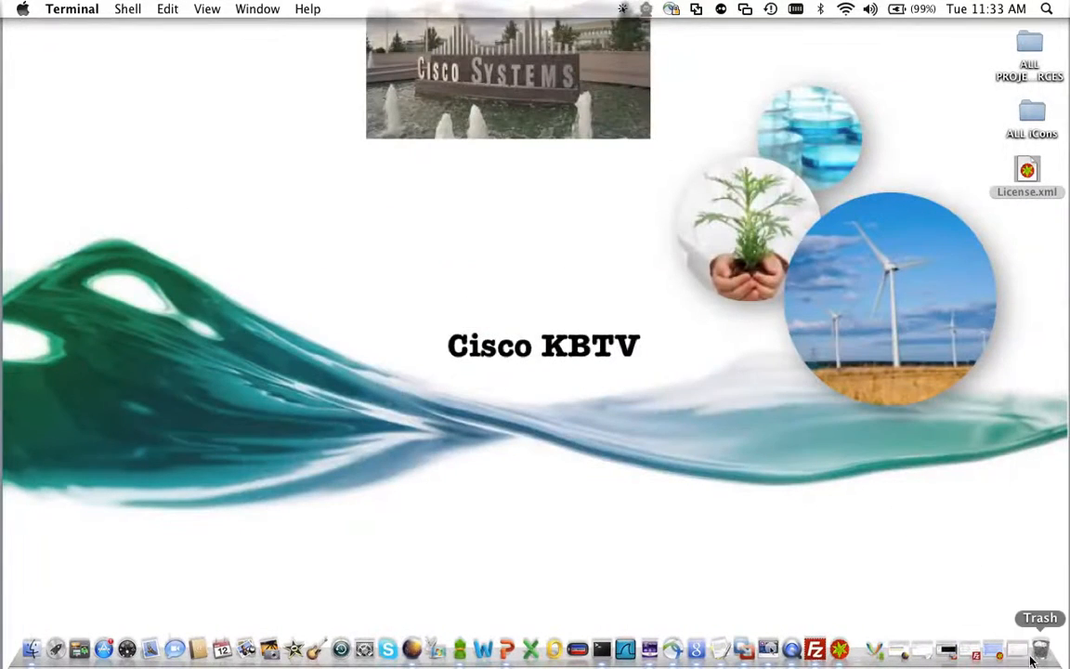
Open the How to Deploy Virtual WSA notes in TextEdit, highlight the Run System Setup Wizard line, and minimise the notes
click(923, 659)
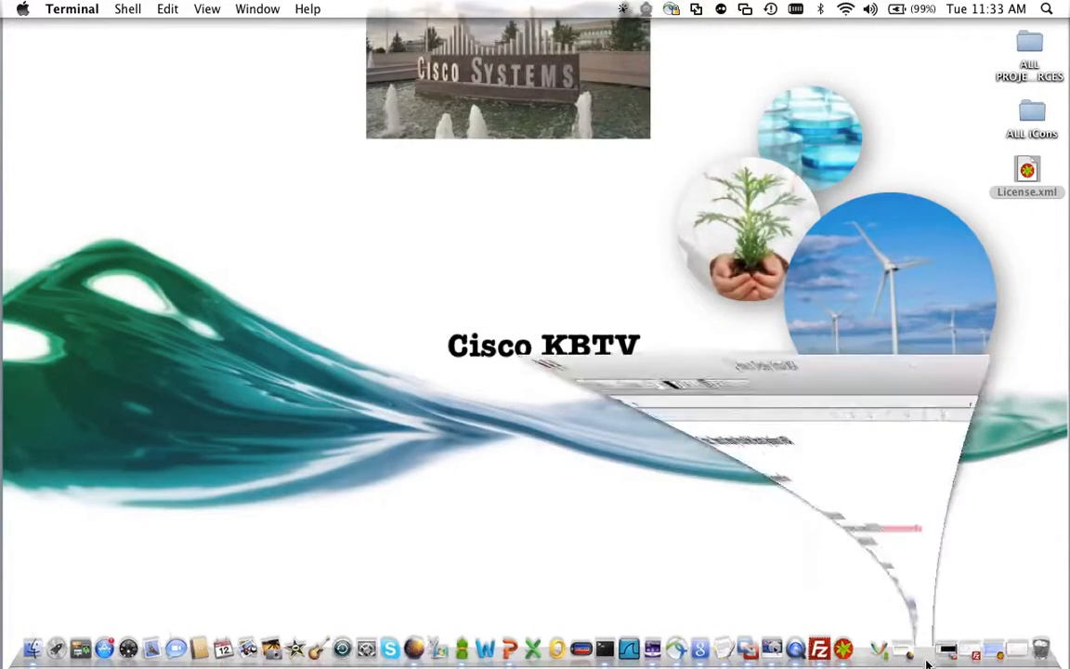
click(143, 321)
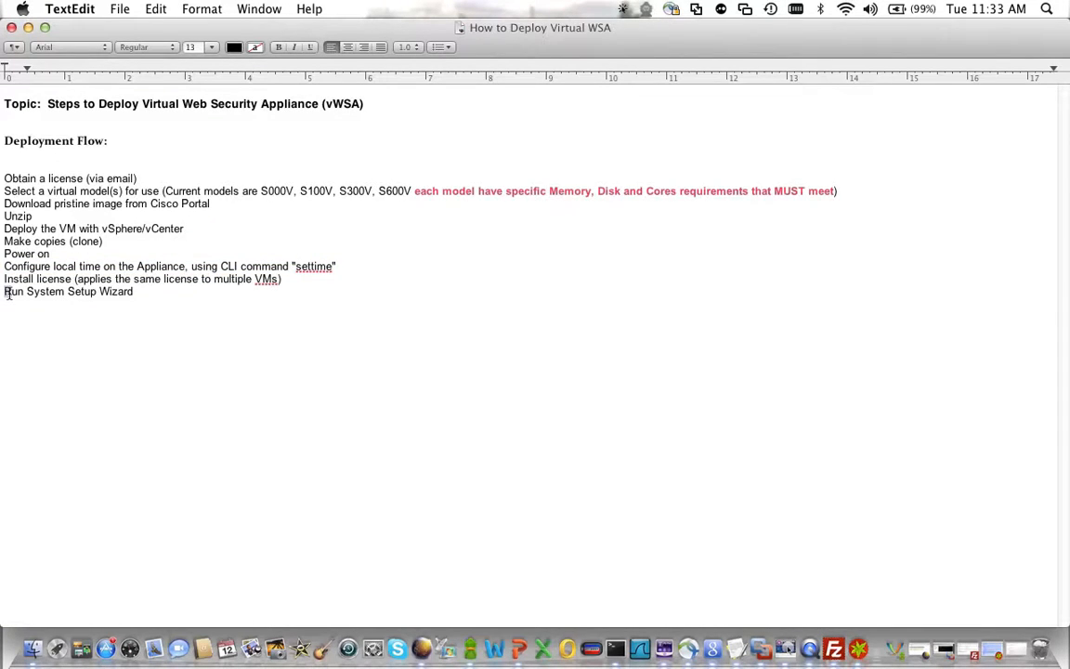
drag(8, 294, 137, 292)
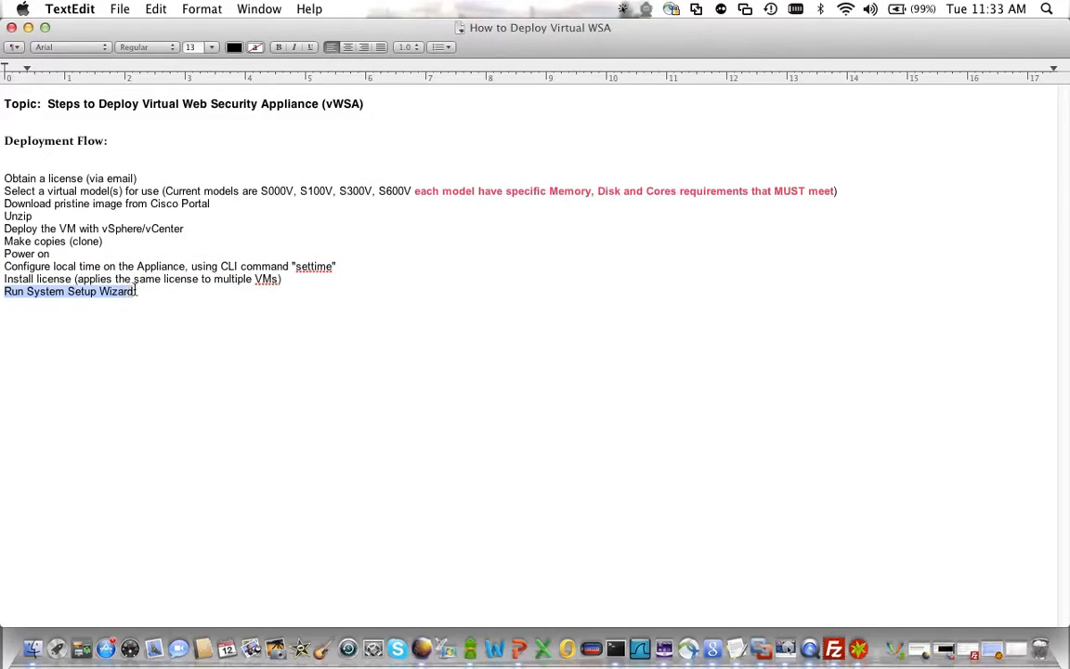
click(195, 342)
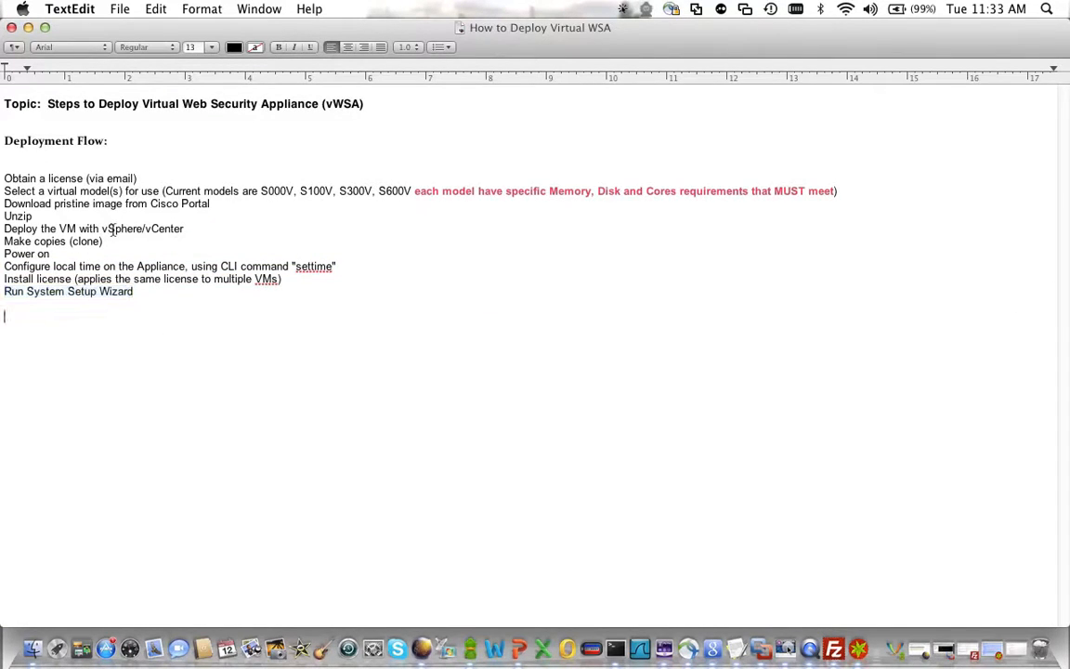
click(29, 28)
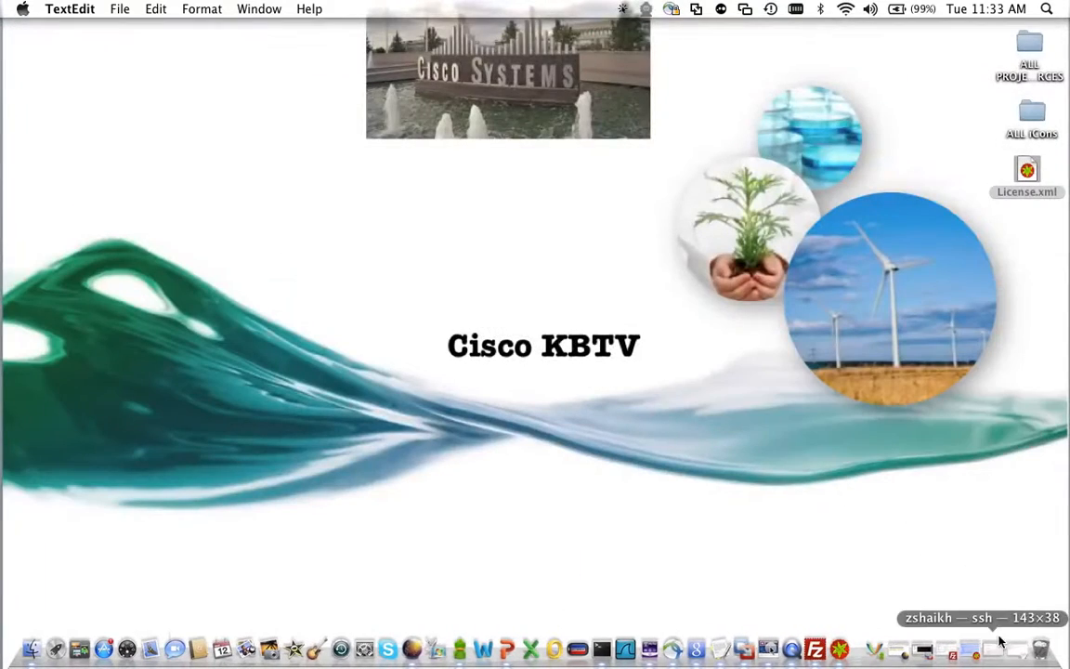
click(903, 653)
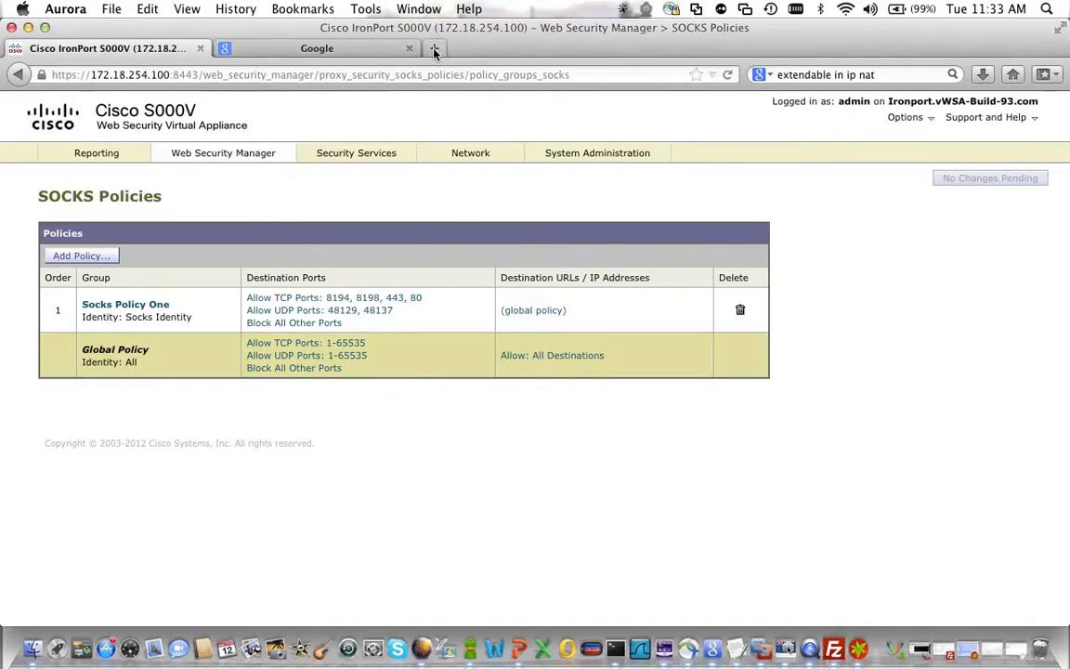
click(434, 48)
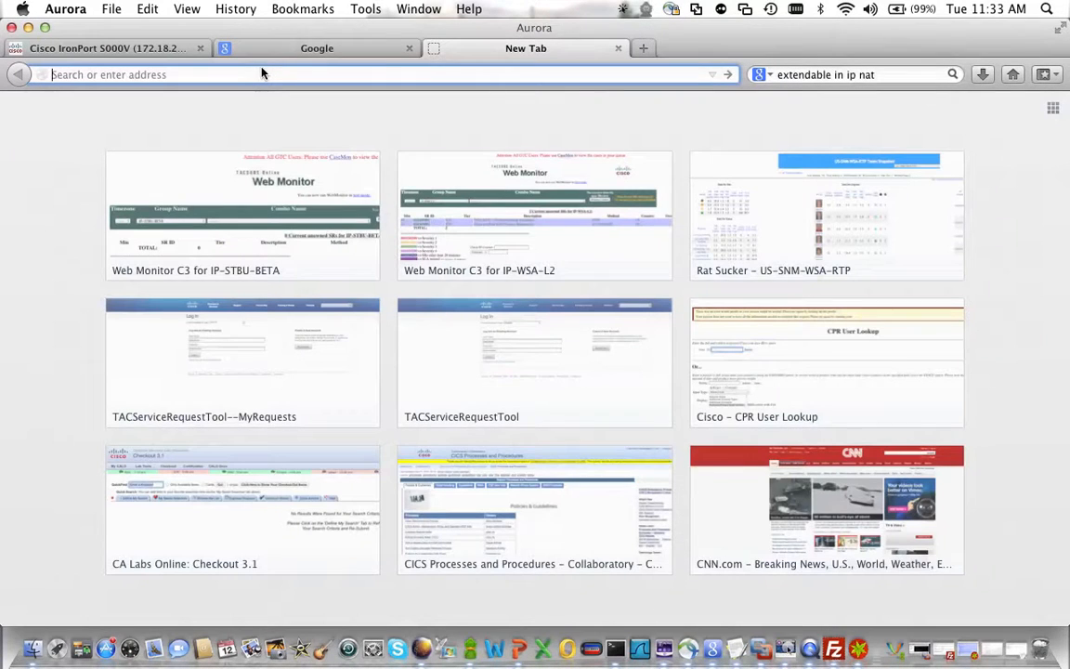
text(https:/)
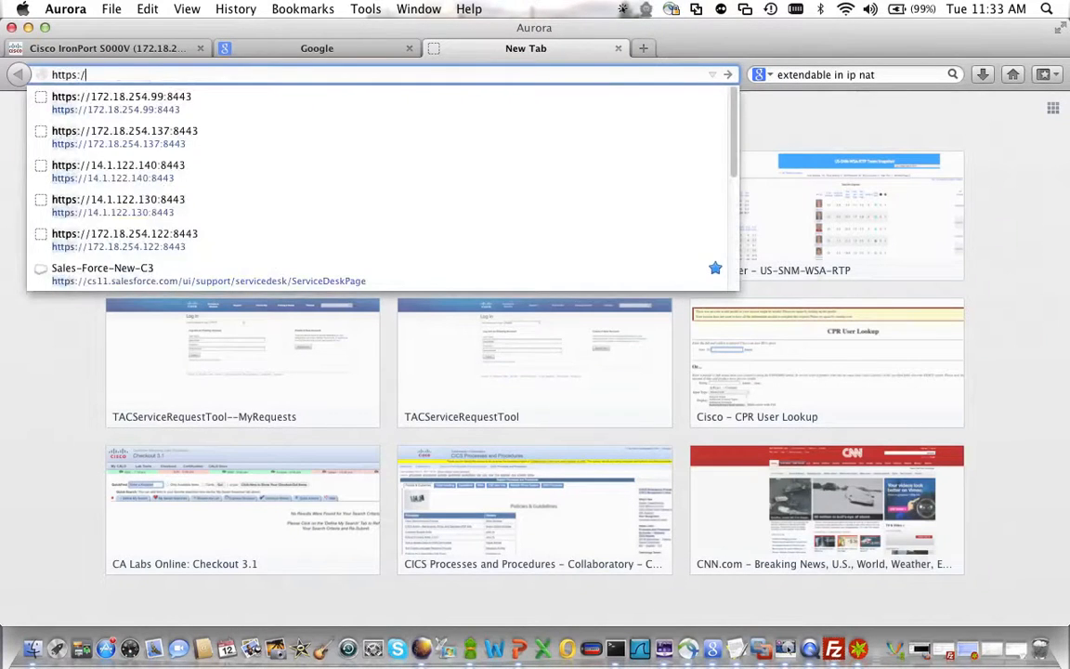
text(/14.1.)
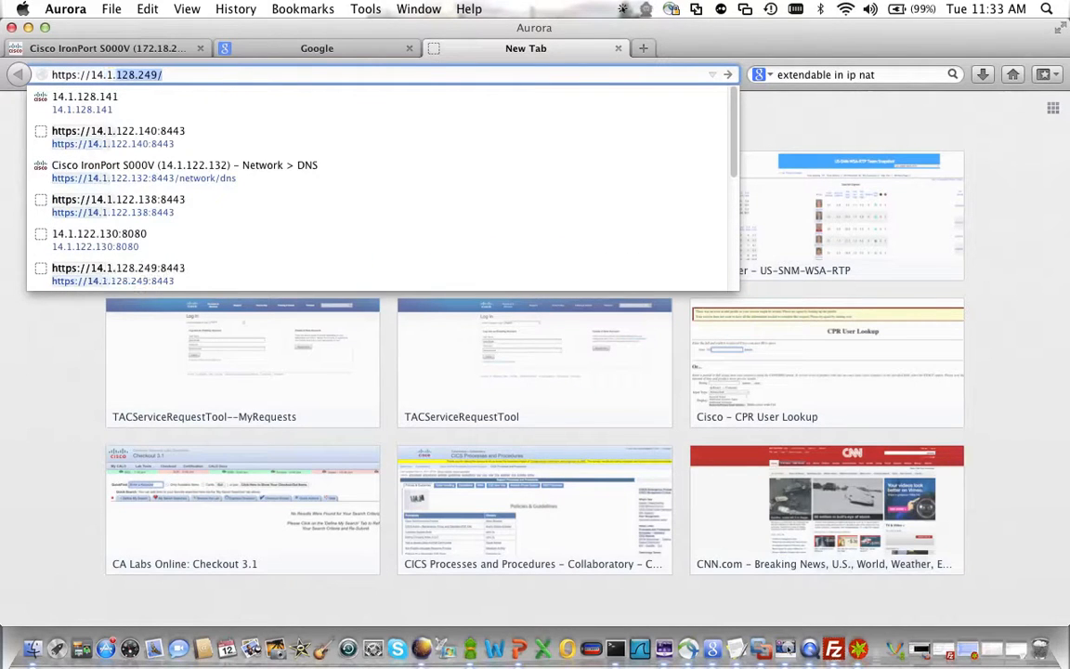
text(128)
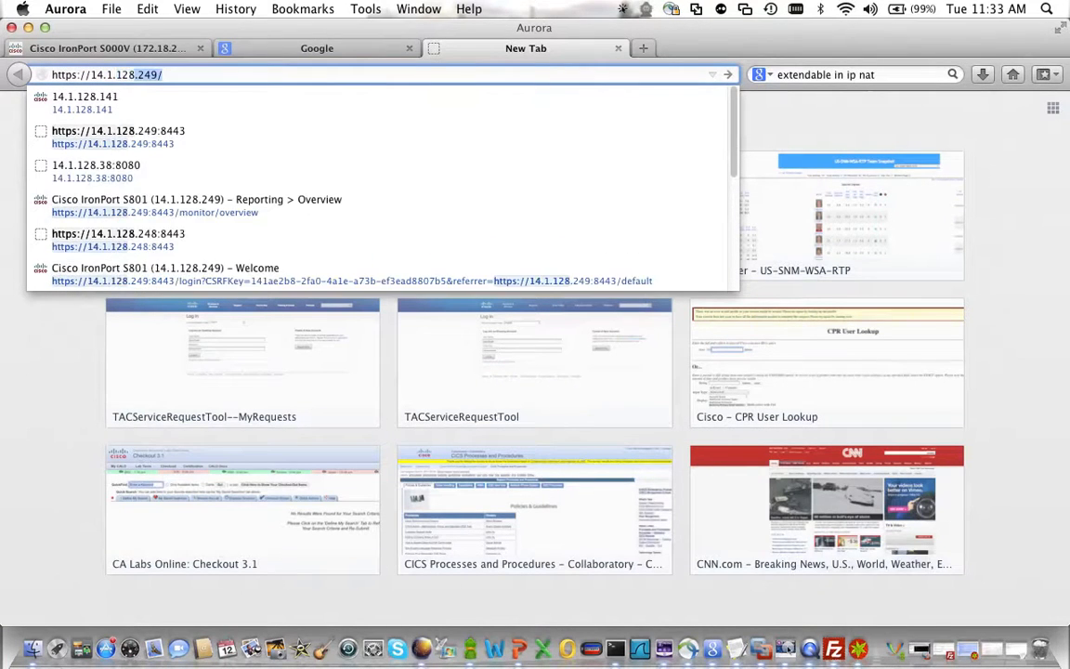
text(.148)
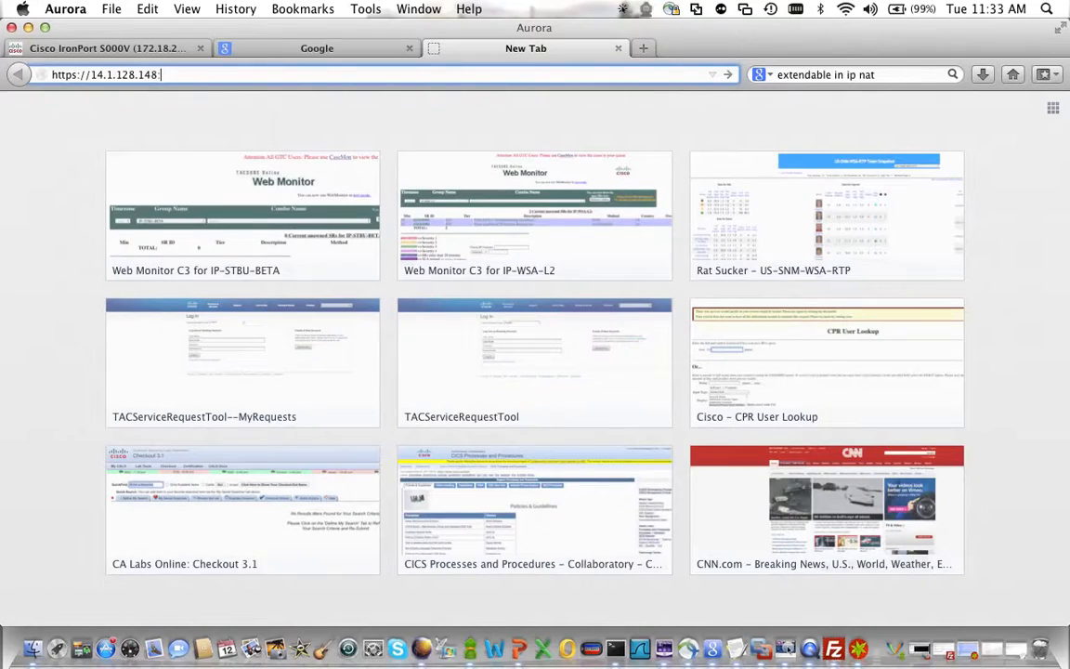
text(:8443)
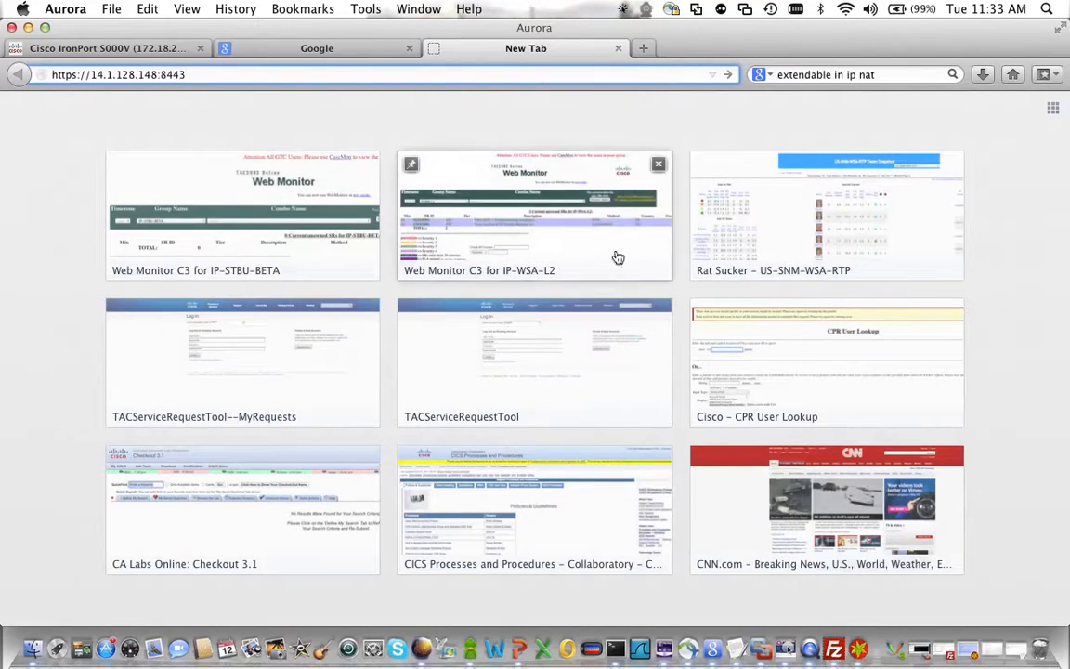
click(923, 656)
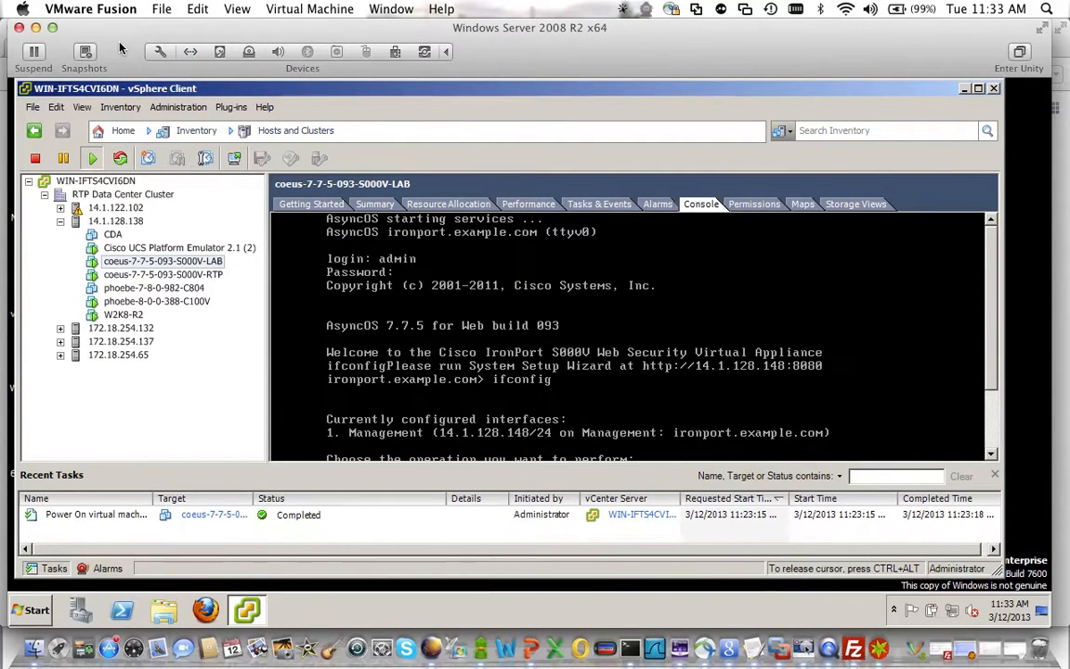
click(35, 28)
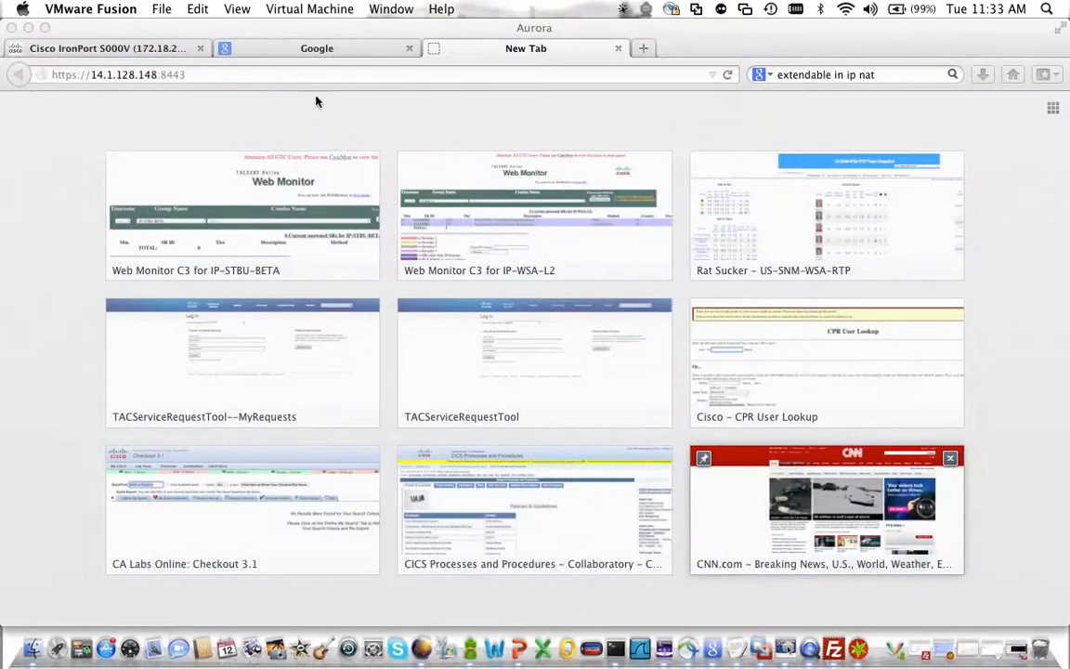
click(254, 74)
key(Return)
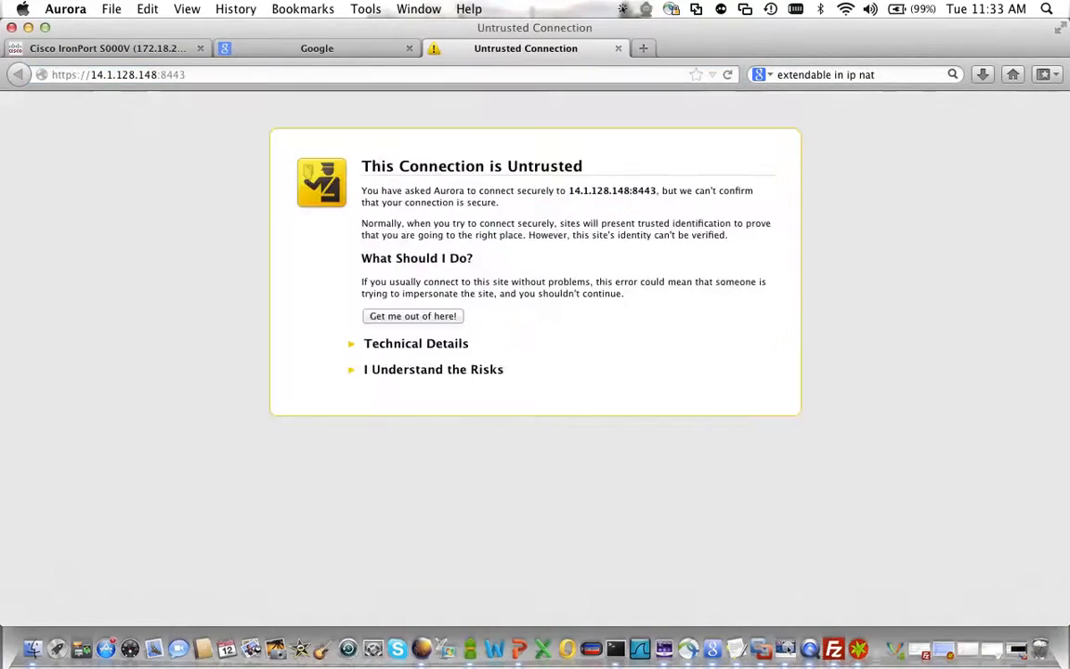
Acknowledge the connection risks and add a permanently stored security exception for the appliance's address
click(423, 371)
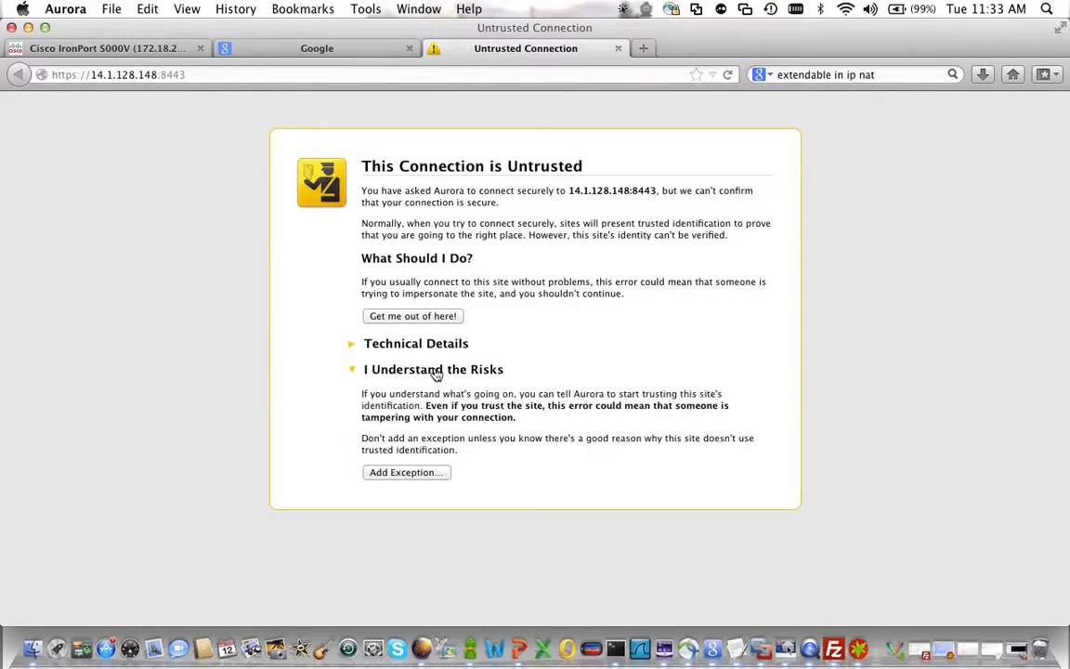
click(425, 474)
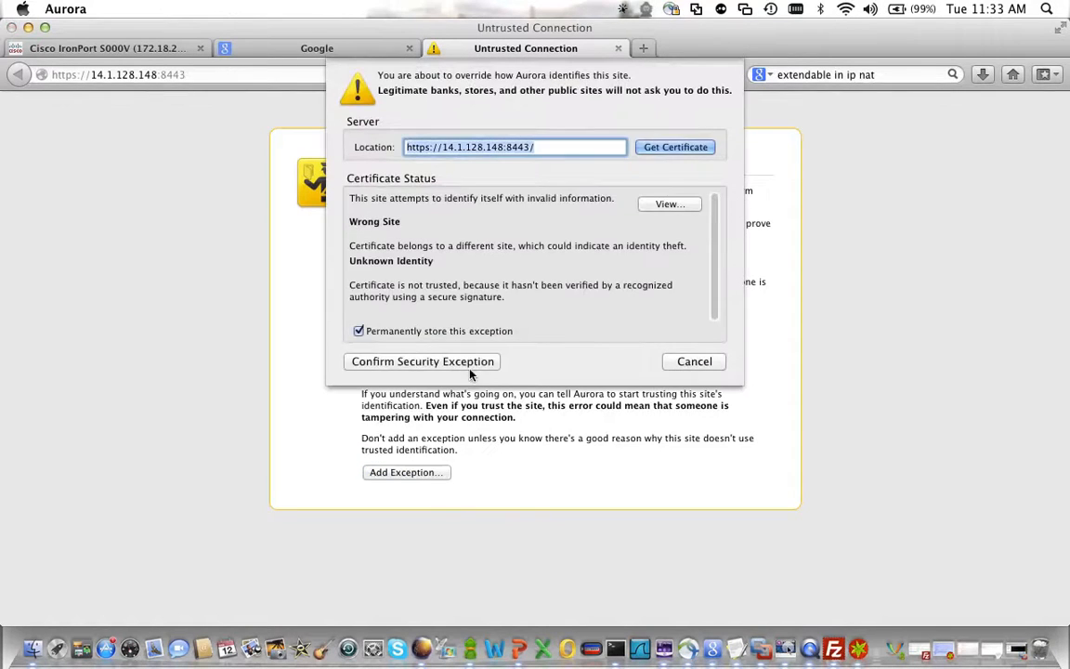
click(473, 362)
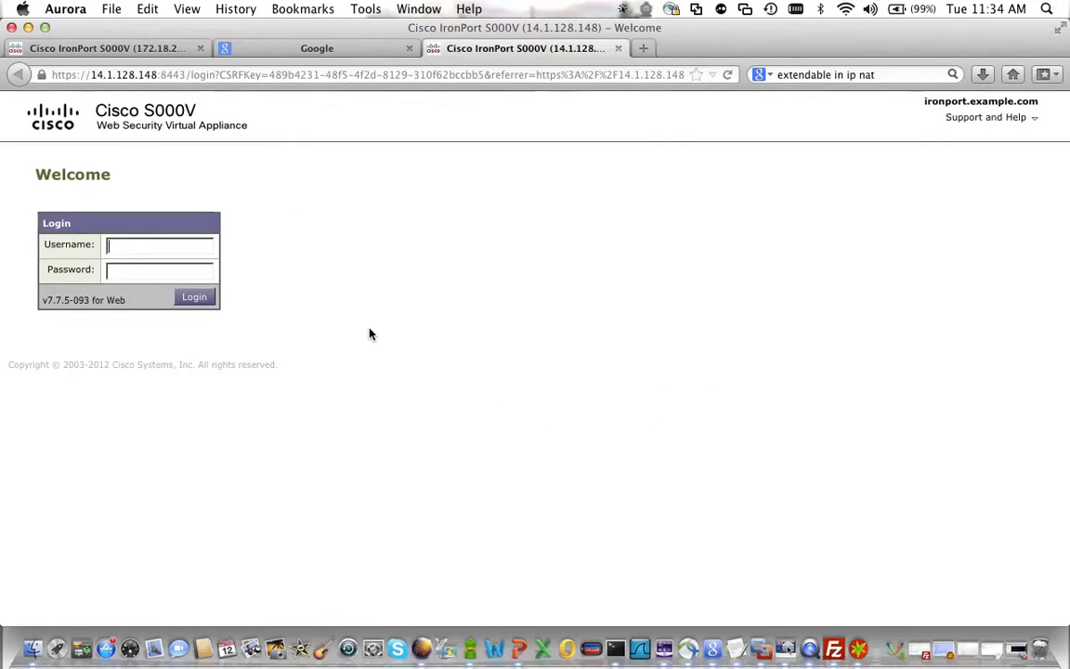
Log in to the appliance as admin with the account password and open the System Setup Wizard
text(adm••••••••)
key(Return)
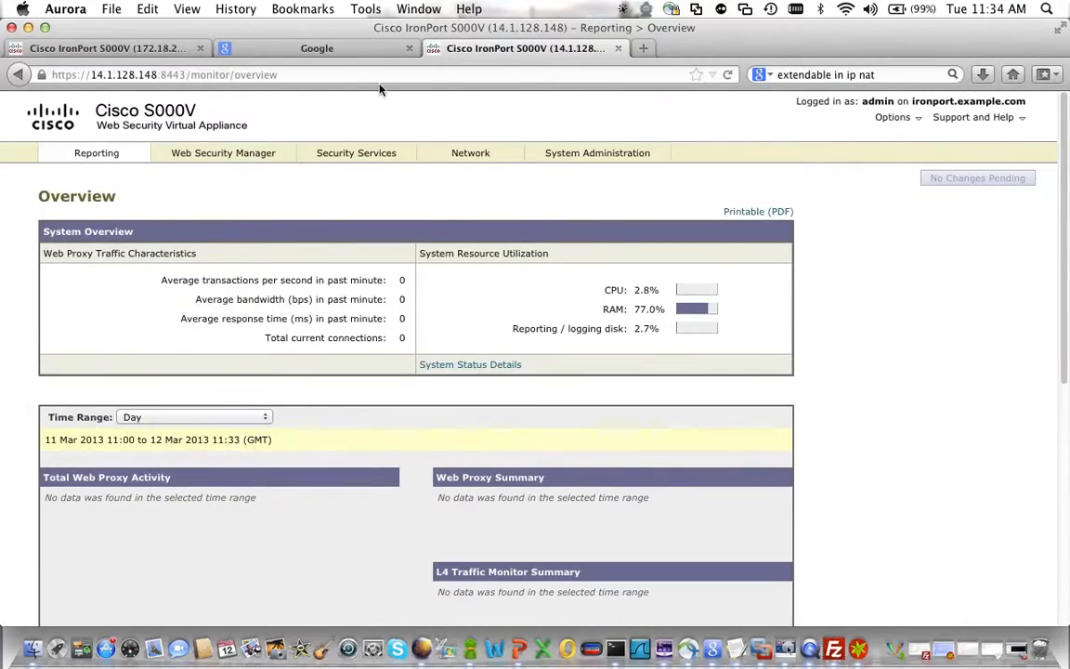
click(569, 160)
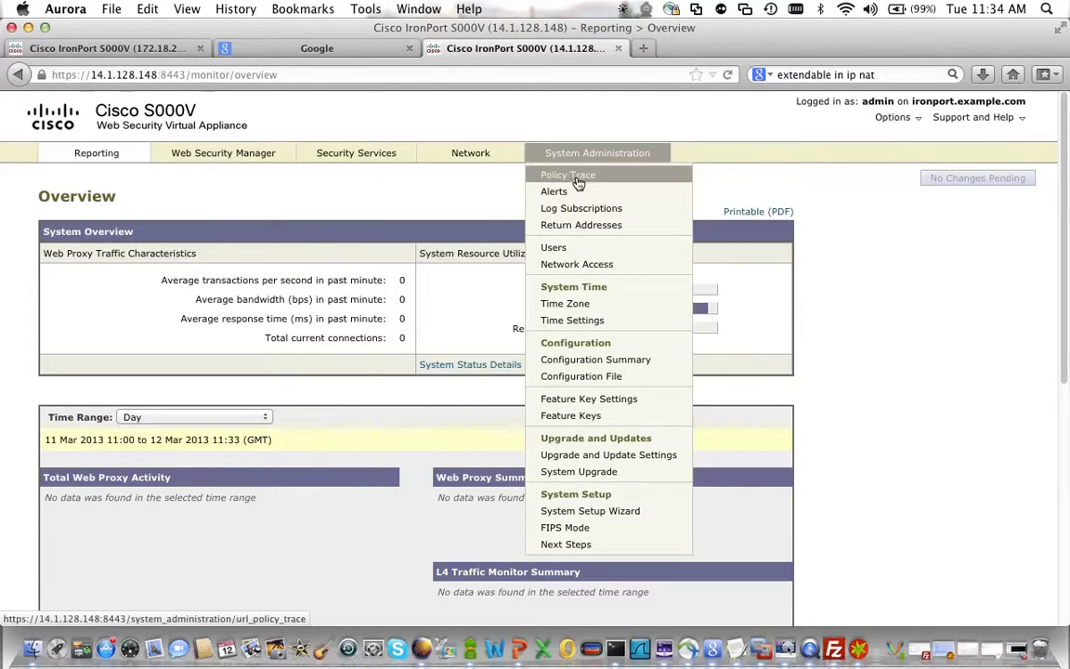
click(641, 511)
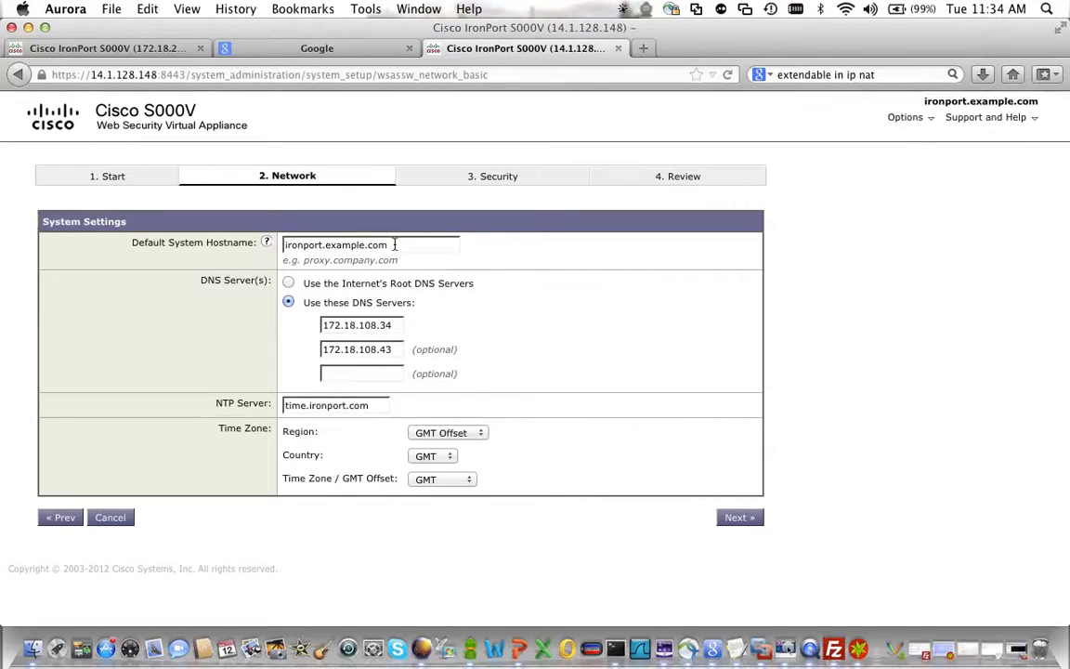
Set the default system hostname to ironportlab-demo.com and continue to the Network Context settings
click(739, 517)
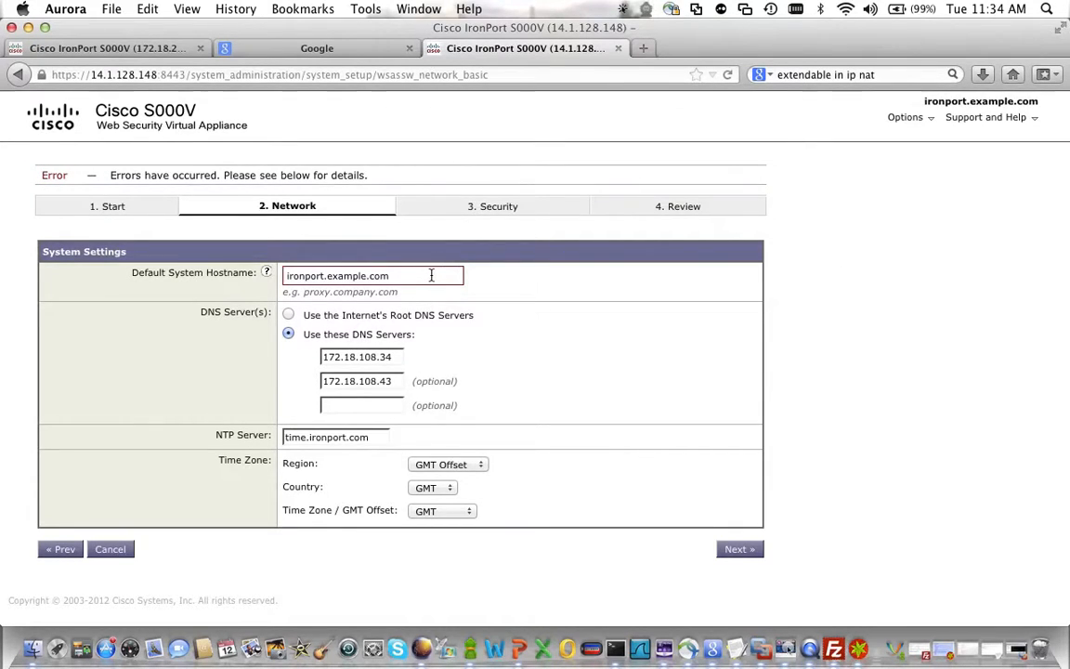
click(445, 275)
key(BackSpace)
key(BackSpace)
key(BackSpace)
key(BackSpace)
key(BackSpace)
key(BackSpace)
key(BackSpace)
key(BackSpace)
key(BackSpace)
key(BackSpace)
key(BackSpace)
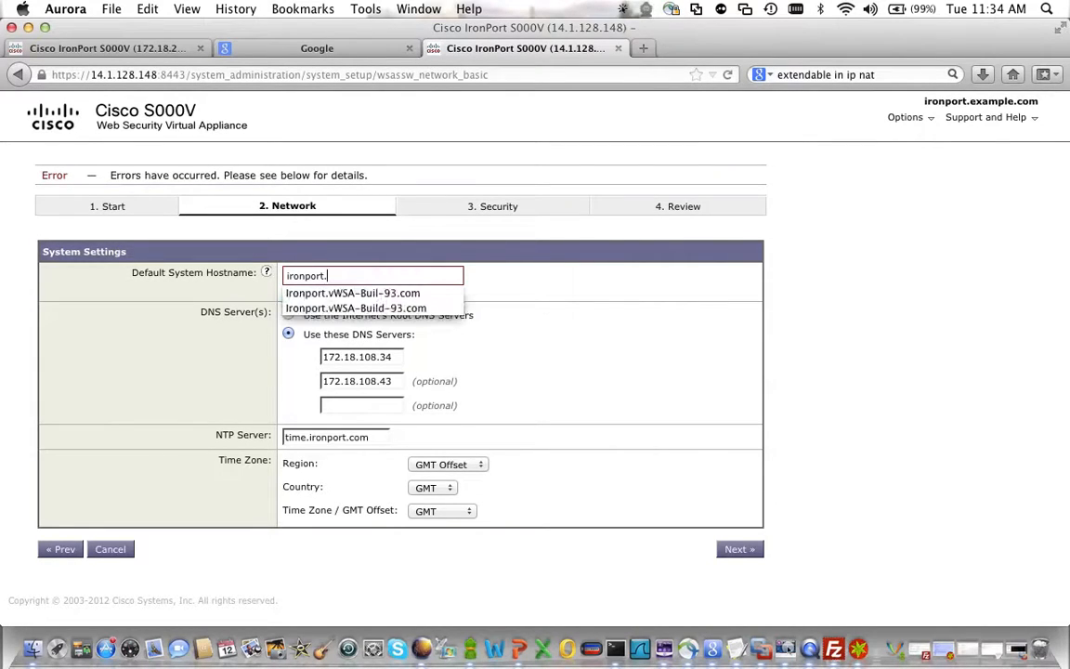
text(l)
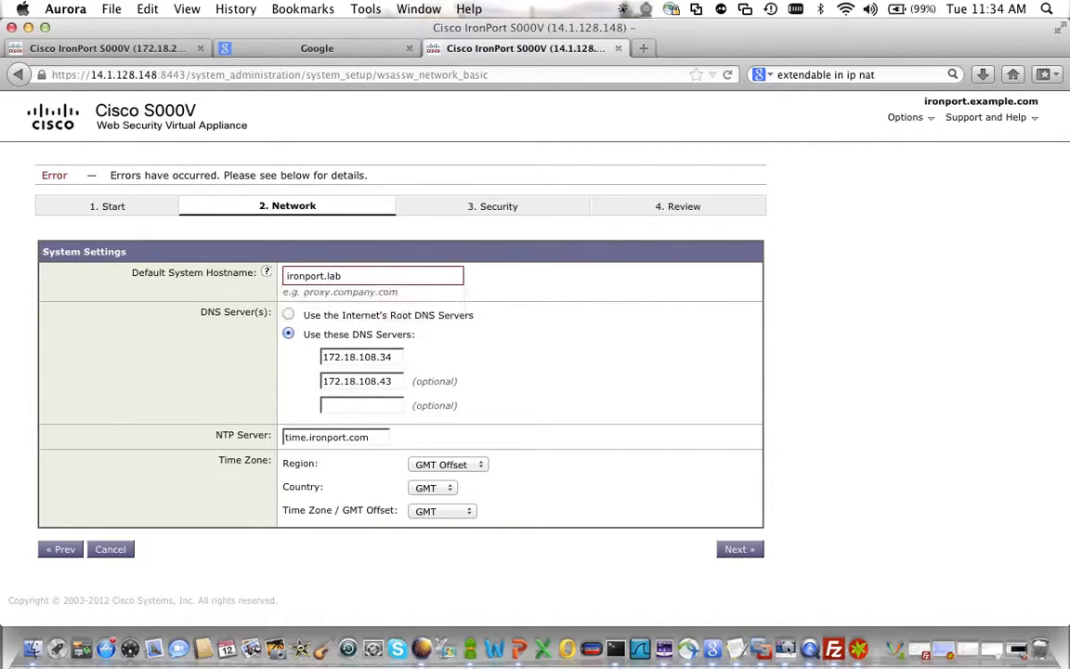
text(ab)
key(BackSpace)
key(BackSpace)
key(BackSpace)
key(BackSpace)
text(lab-demo.com)
click(740, 550)
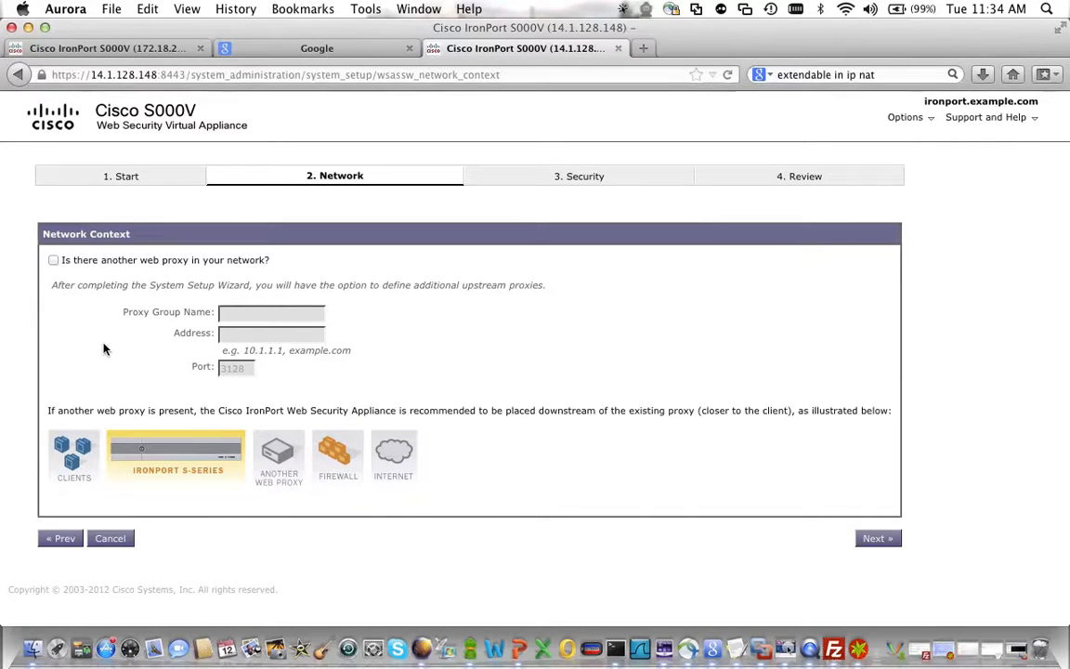
Accept the preset network context, interface, route and Layer 4 Switch or No Device settings, advancing to Administrative Settings
click(876, 540)
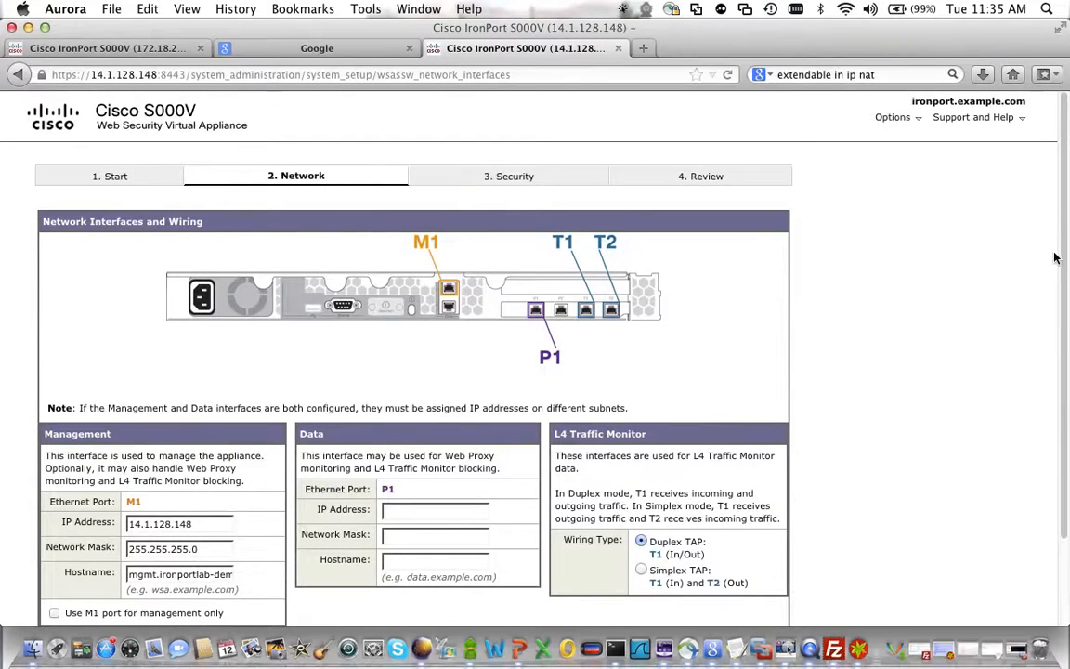
scroll(959, 242, down, 3)
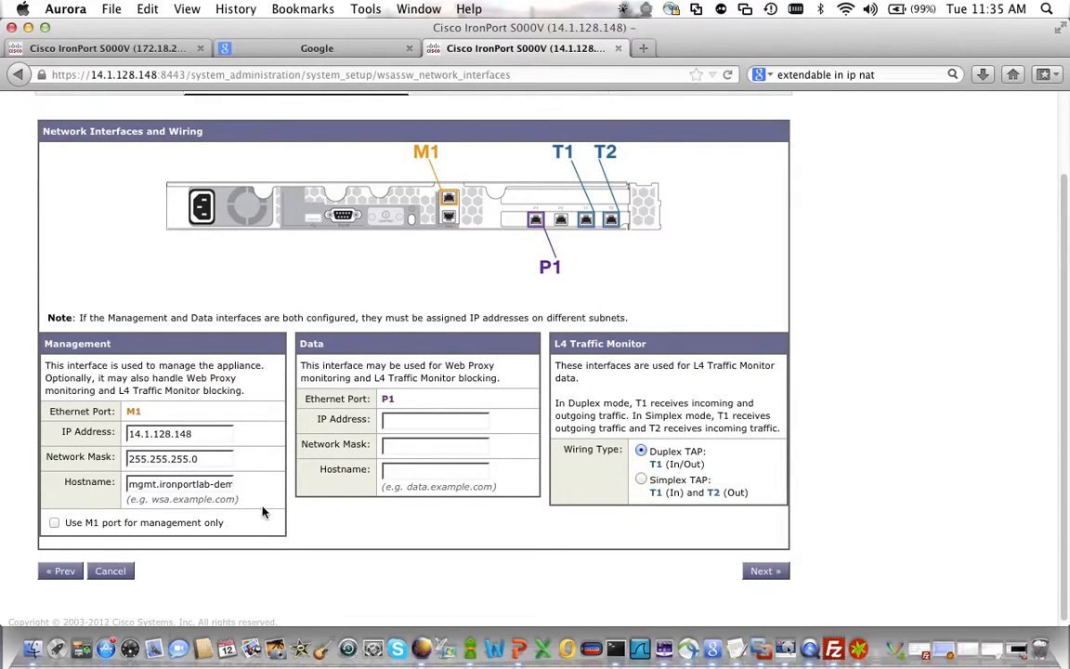
click(780, 573)
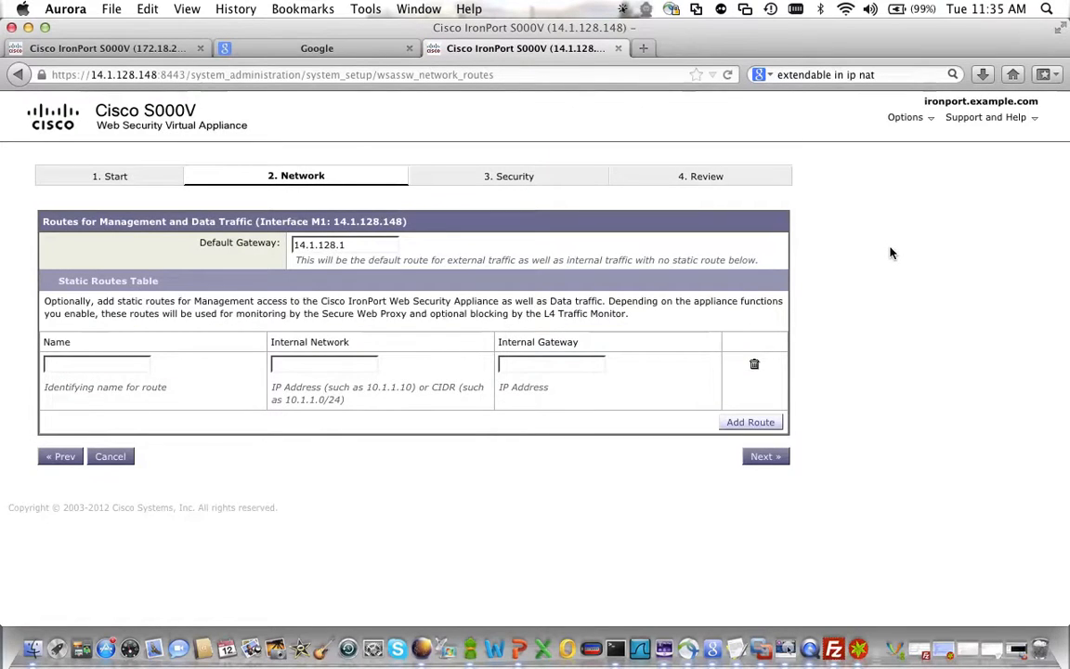
click(307, 248)
click(766, 457)
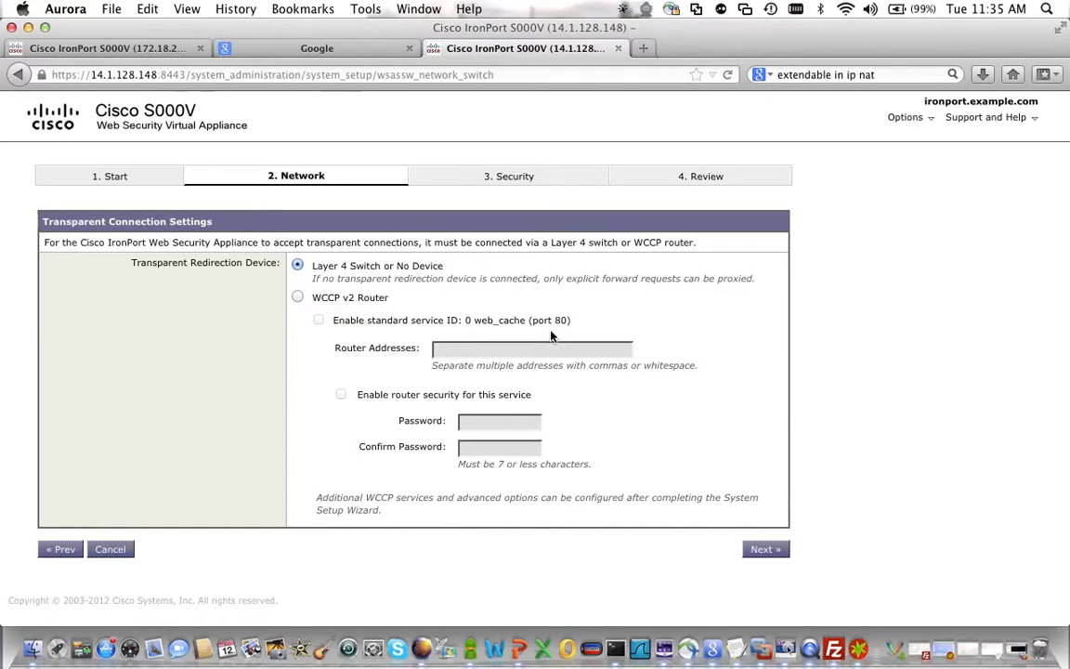
click(298, 299)
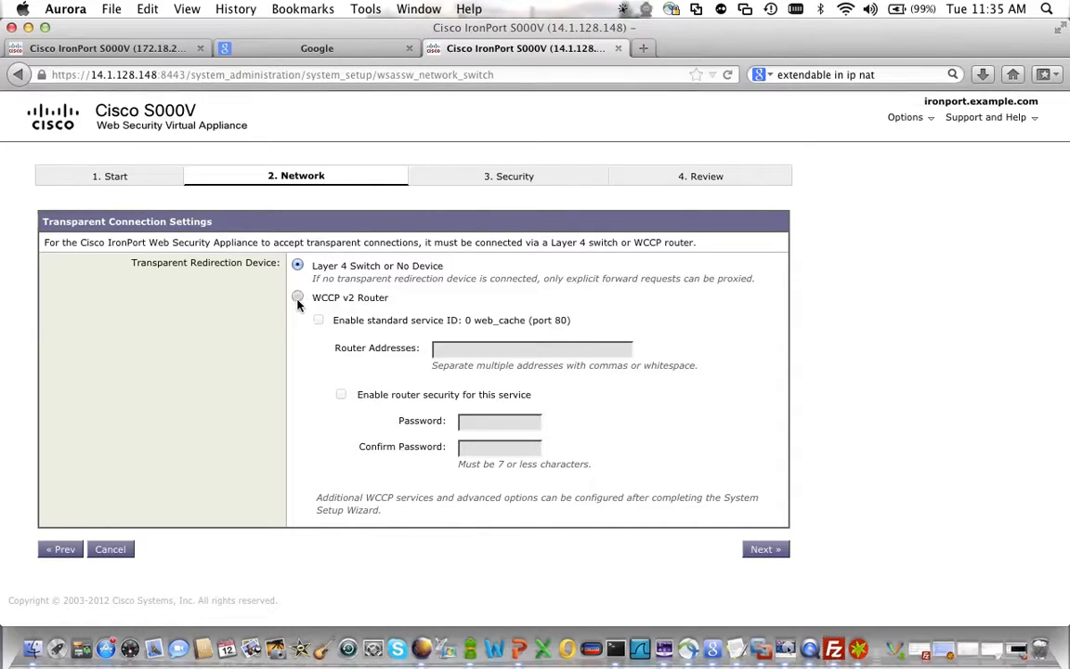
click(768, 549)
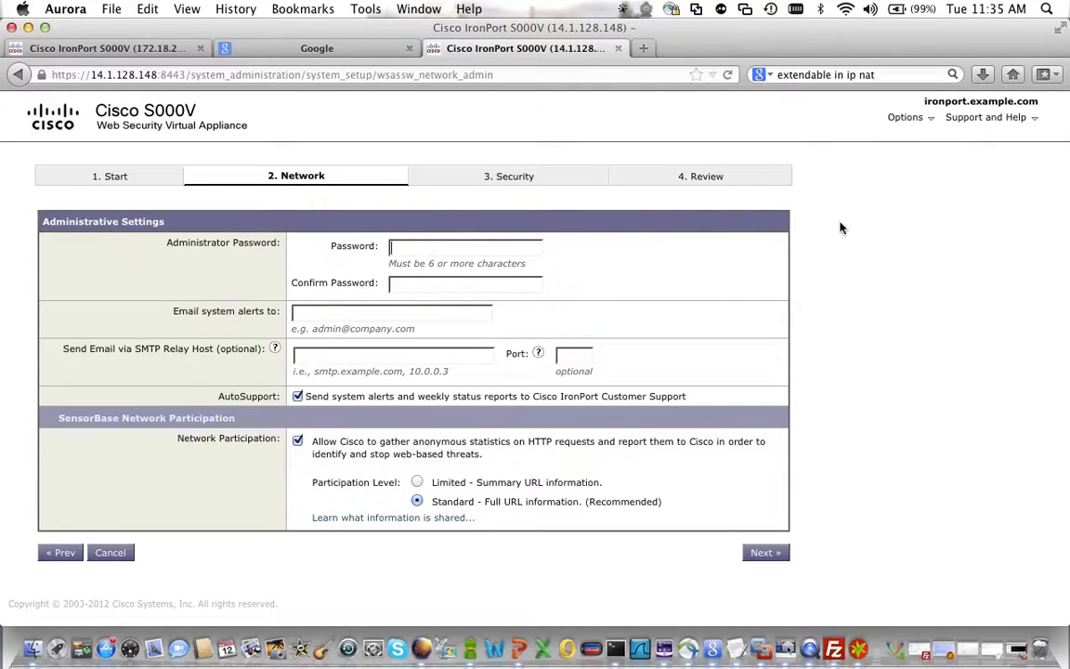
Enter and confirm the administrator password, and fill in the e-mail address for system alerts
text(•••••••••••)
key(Tab)
text(•••••••••••)
key(Tab)
text(z)
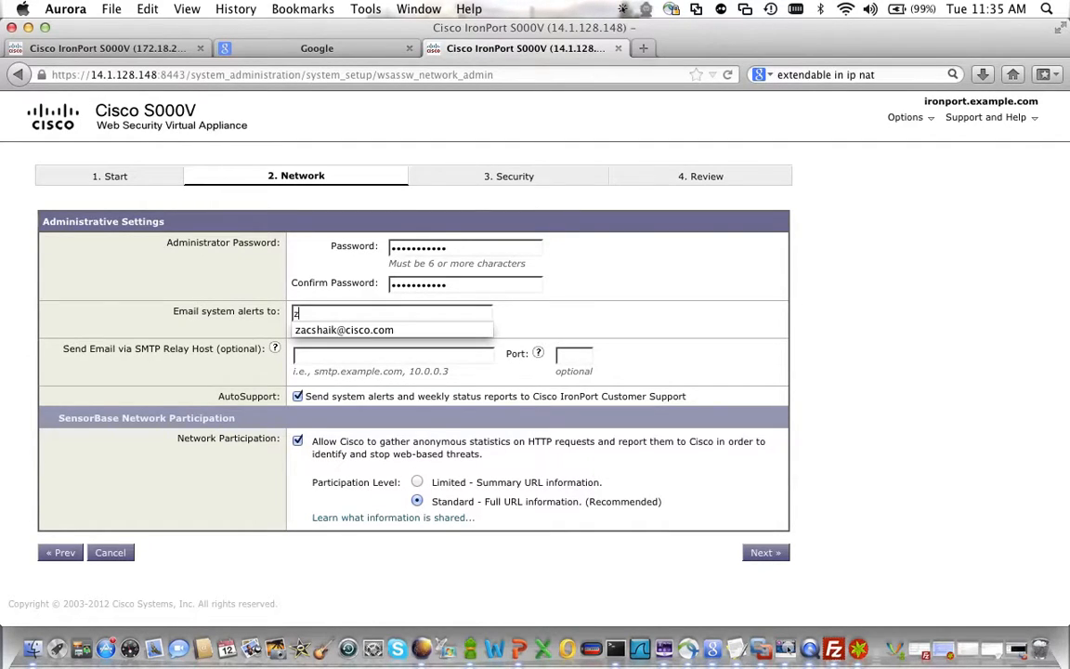
click(488, 327)
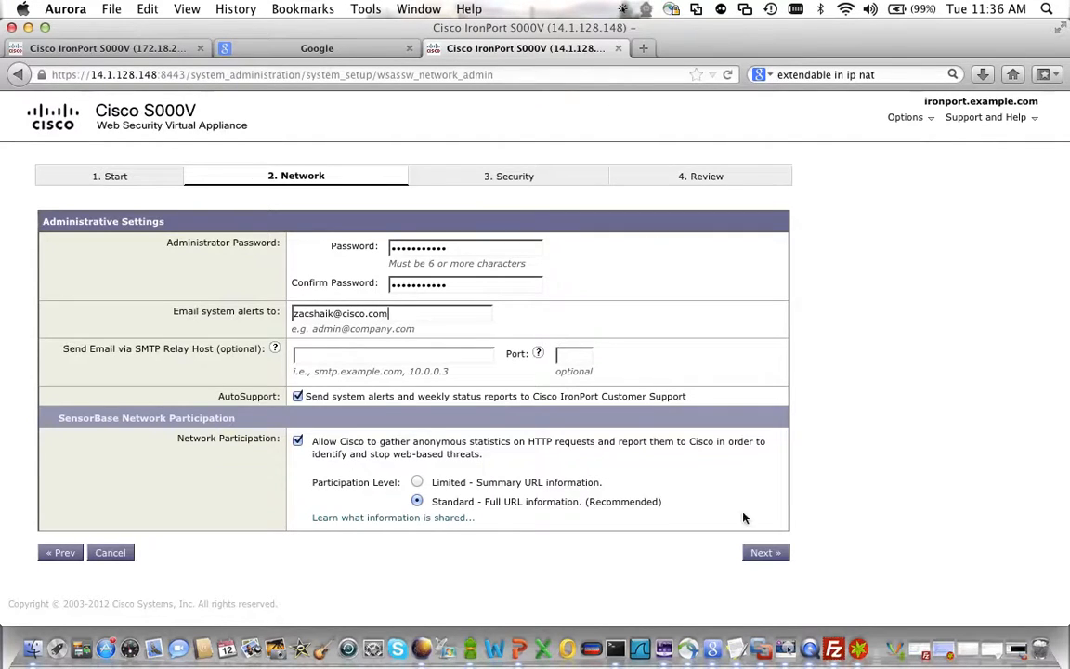
Submit the administrative settings without saving the password in the browser, and accept the preset security settings to reach the configuration review
click(776, 553)
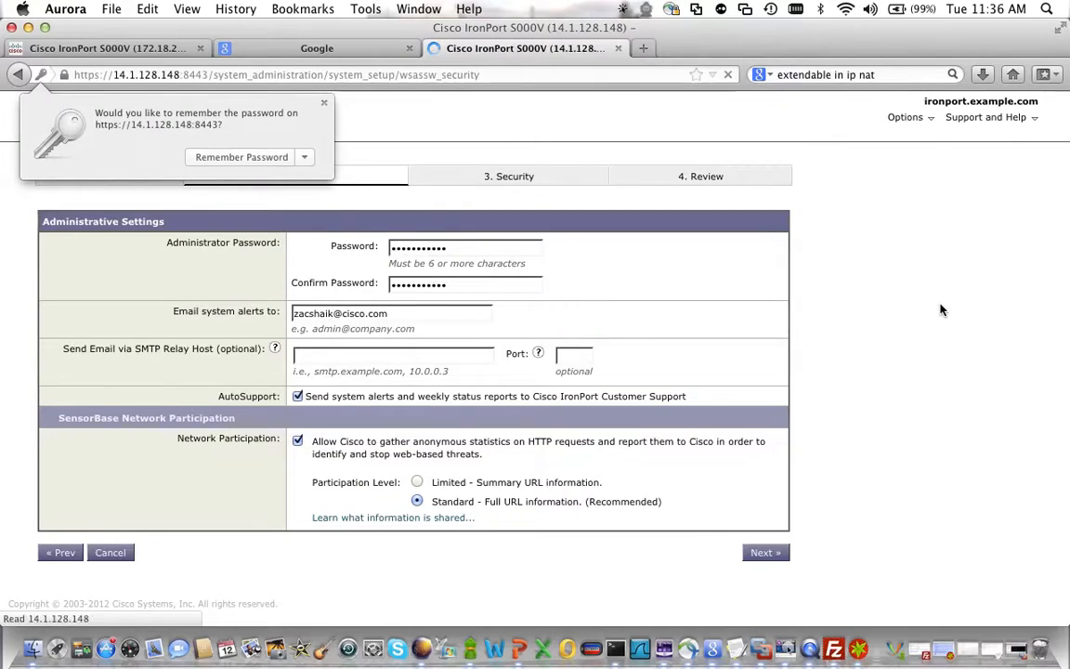
click(303, 157)
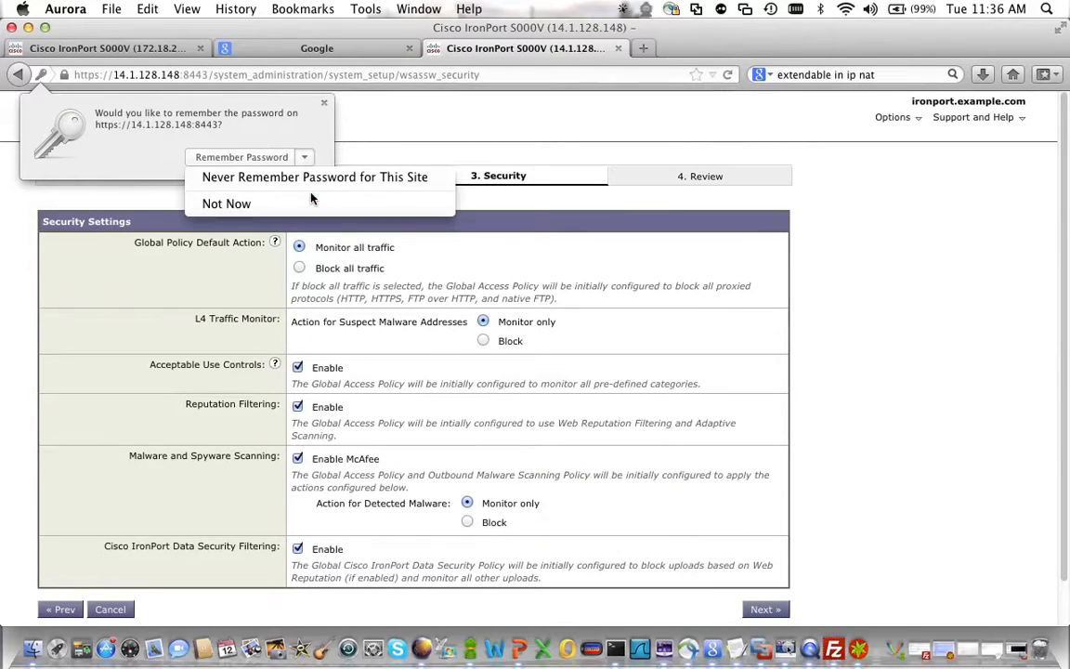
click(311, 203)
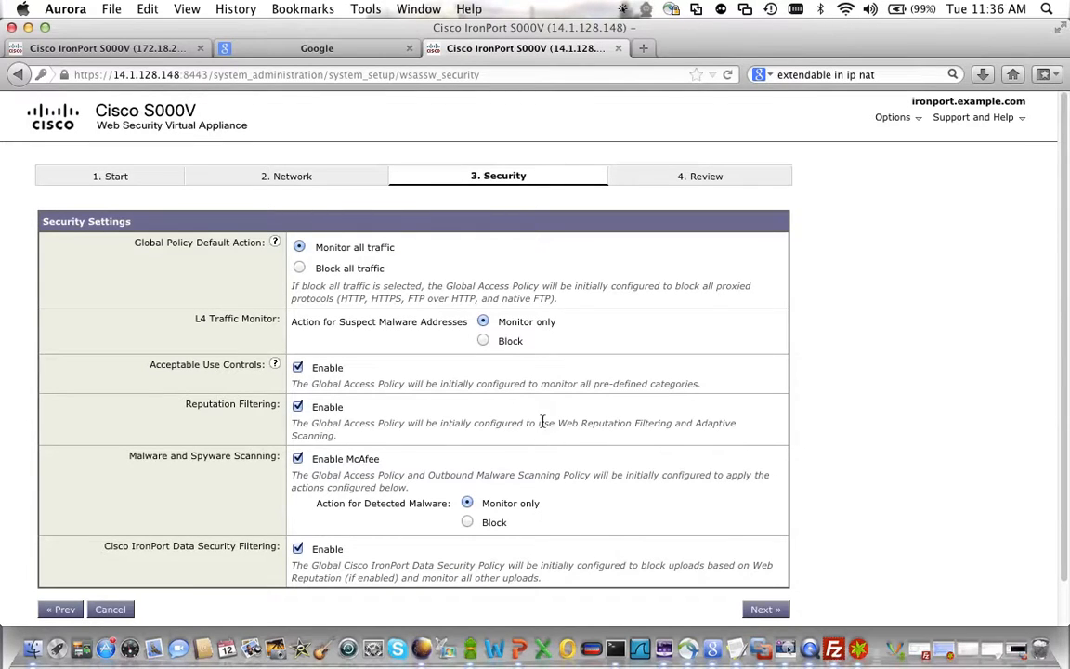
click(763, 614)
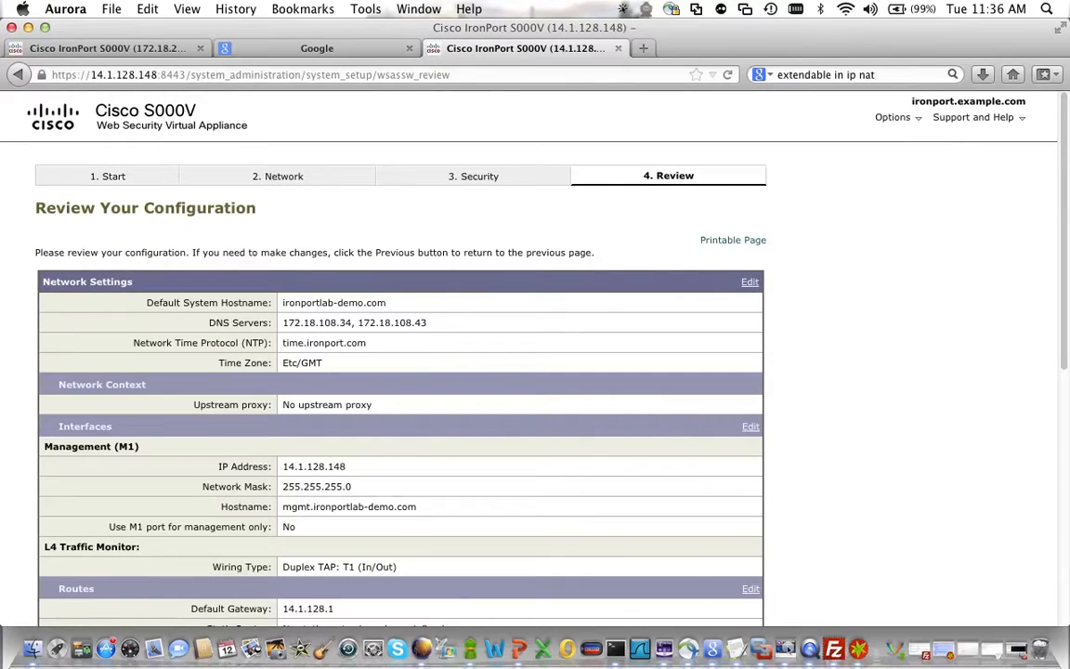
Review the network, administrative and security settings summary and install this configuration on the appliance
scroll(961, 247, down, 3)
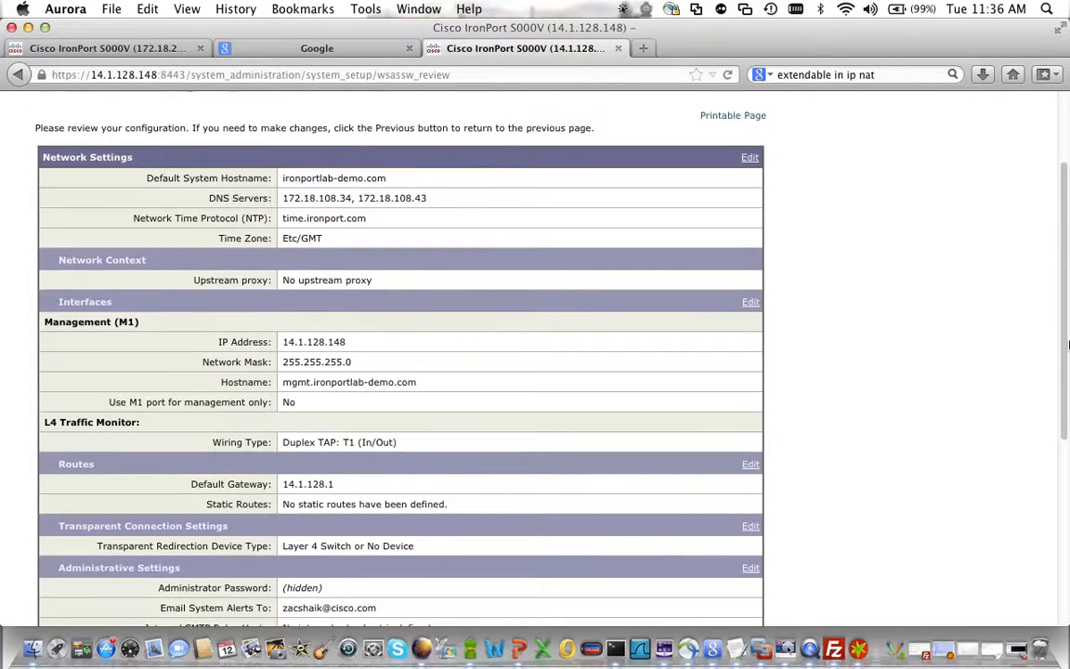
scroll(1066, 361, down, 2)
scroll(1067, 361, down, 2)
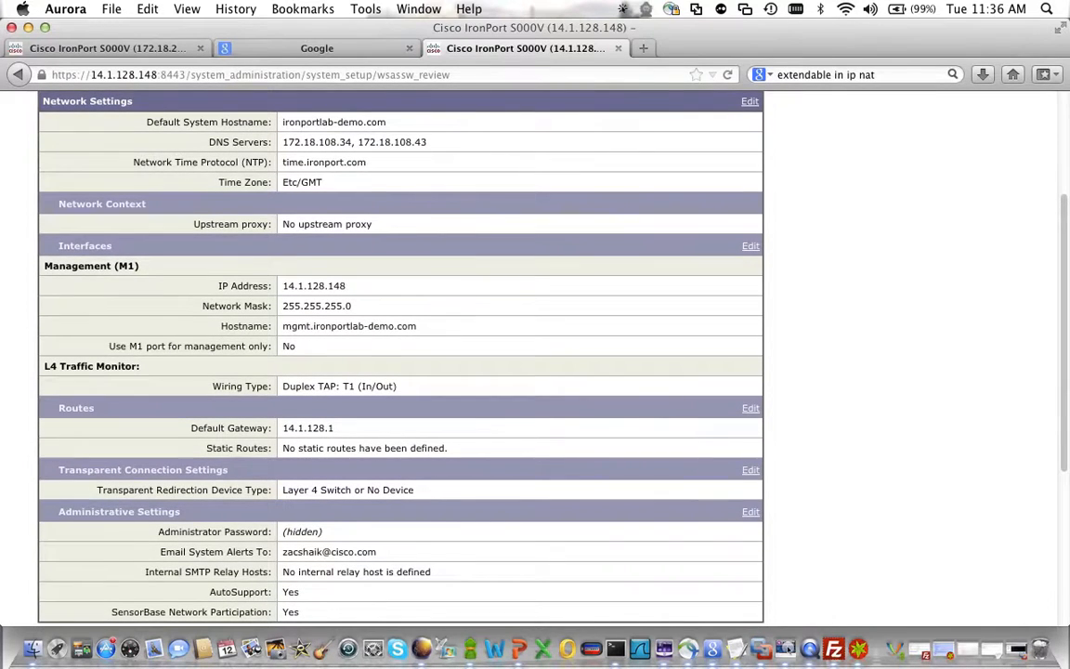
scroll(401, 353, down, 6)
scroll(400, 353, down, 7)
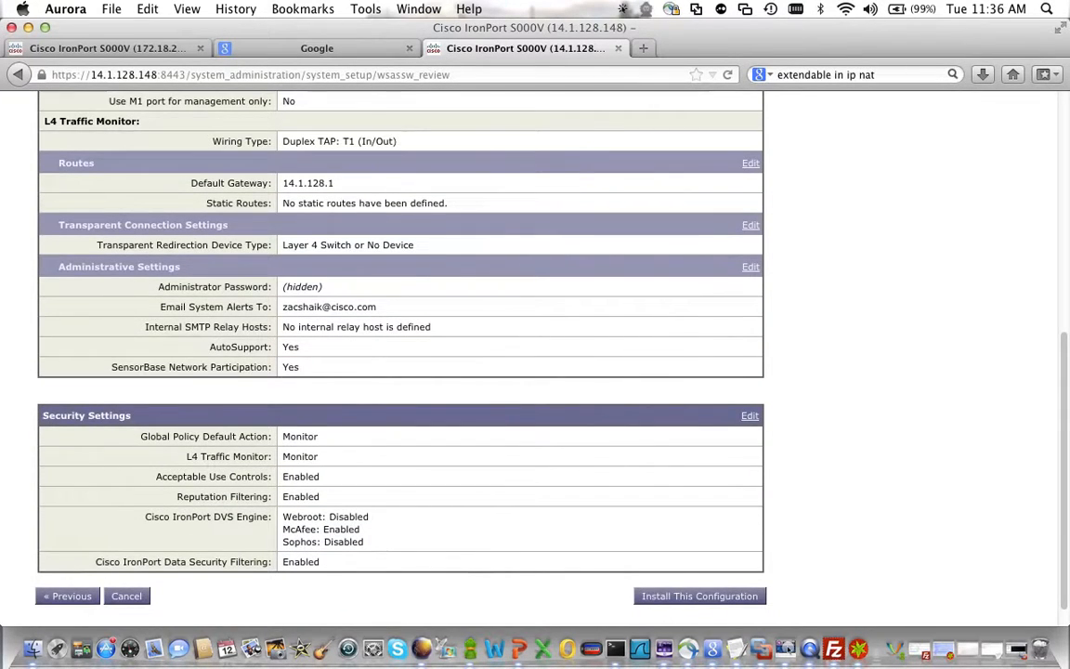
mouse_move(1065, 506)
mouse_down()
mouse_move(1047, 223)
mouse_move(1066, 522)
mouse_up()
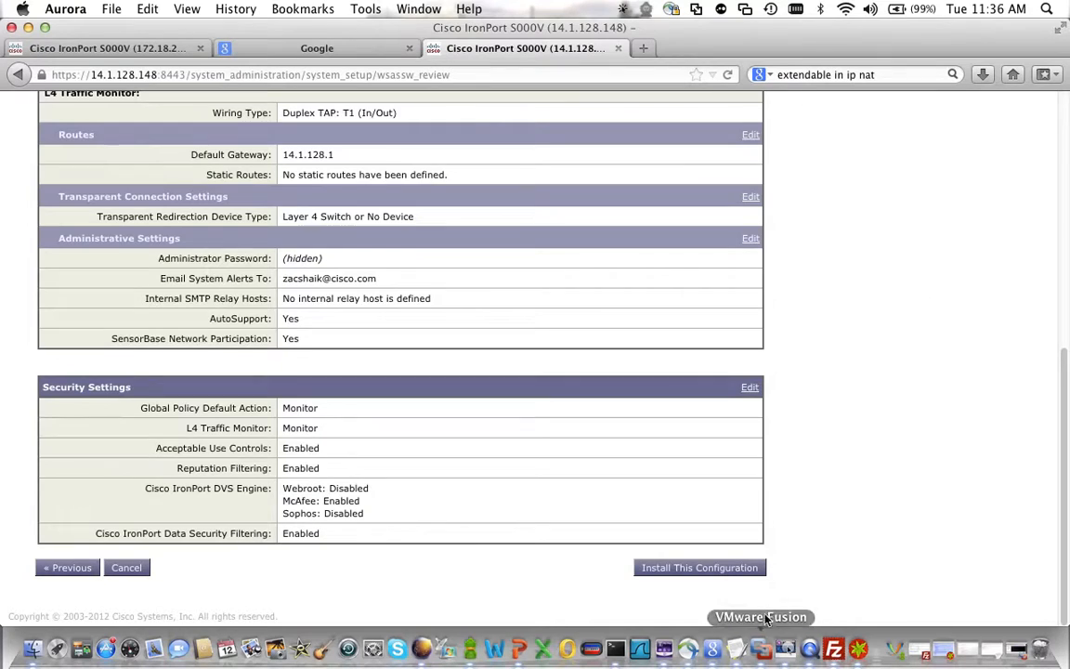
click(722, 575)
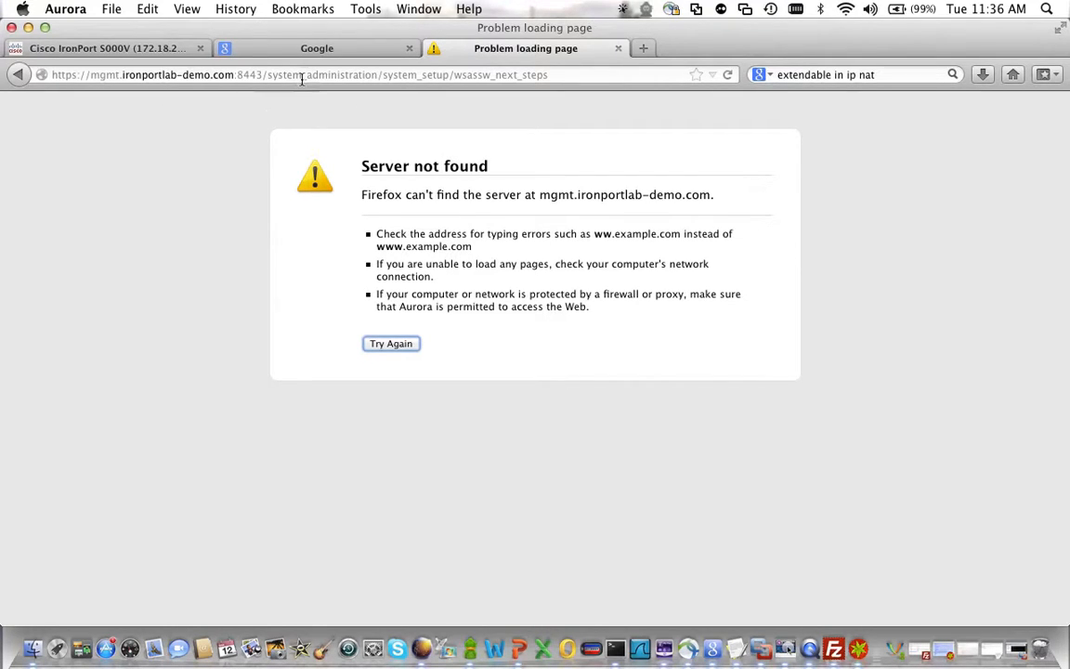
click(644, 50)
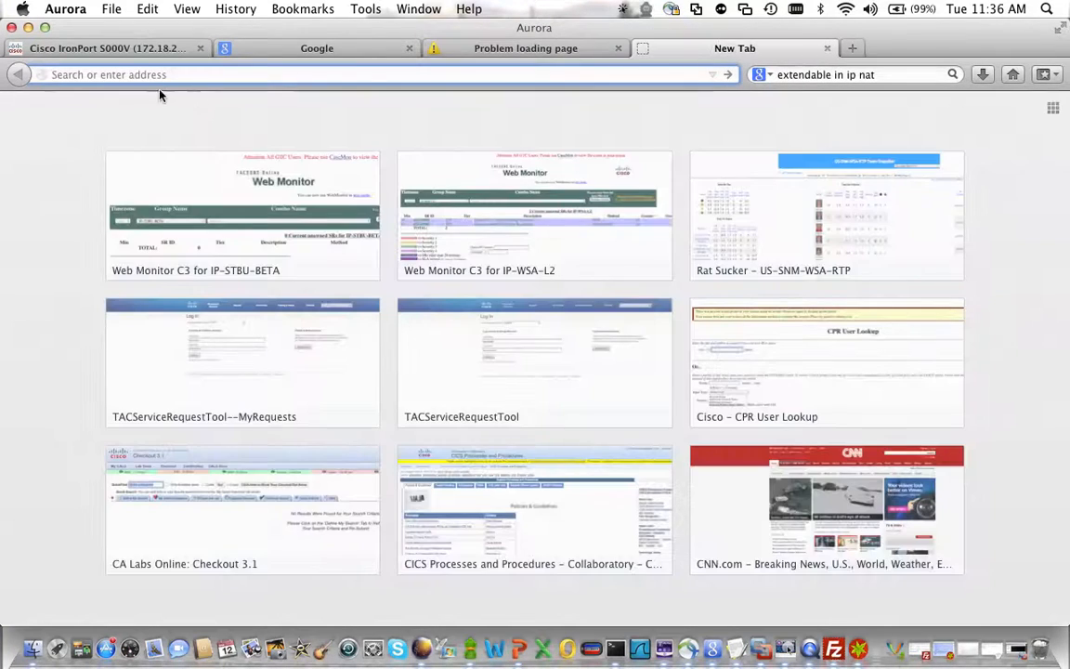
text(htt)
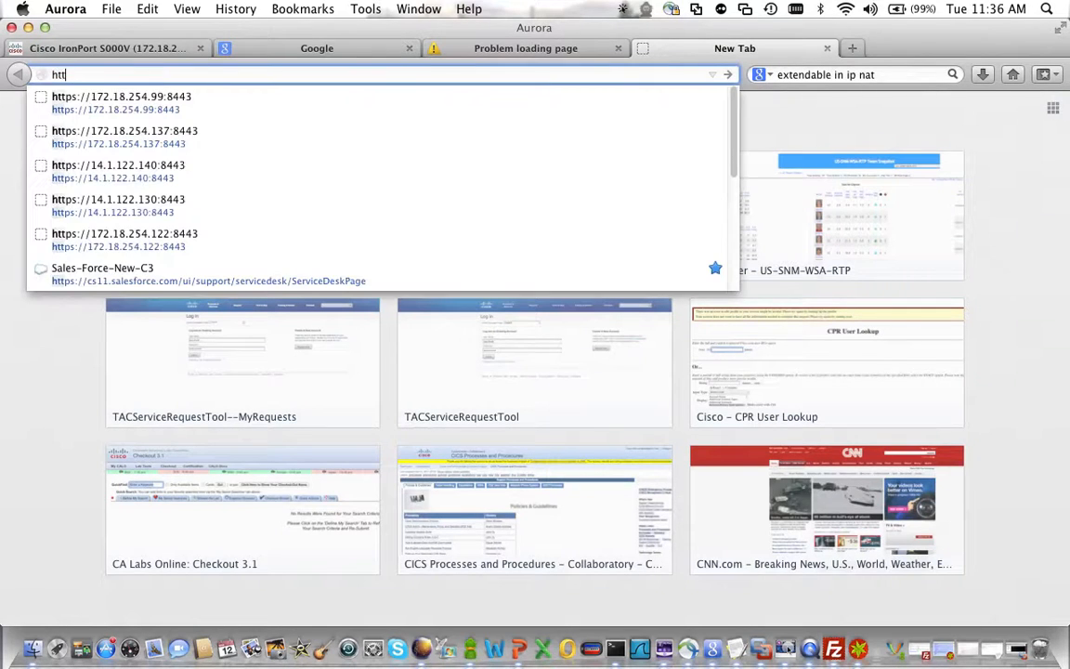
text(ps://)
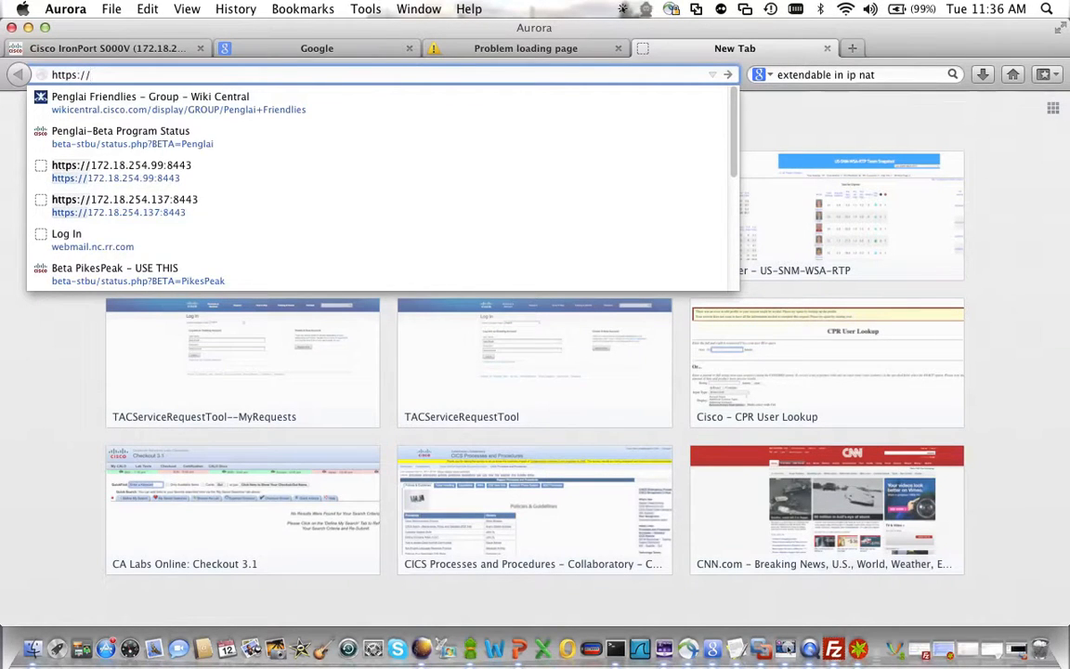
text(14.1.)
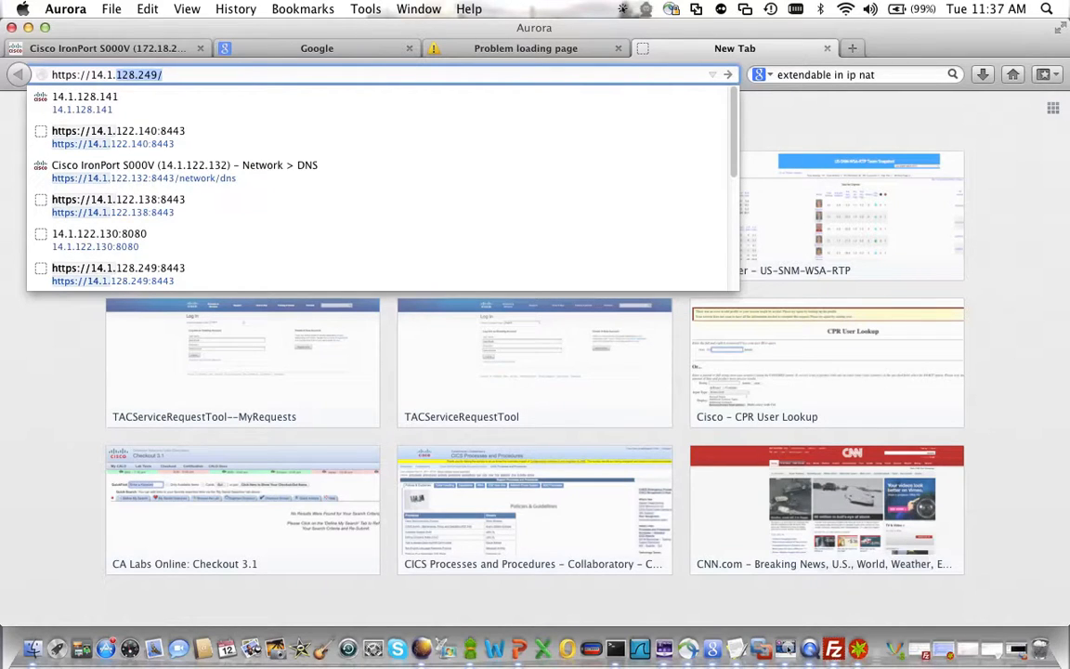
text(128)
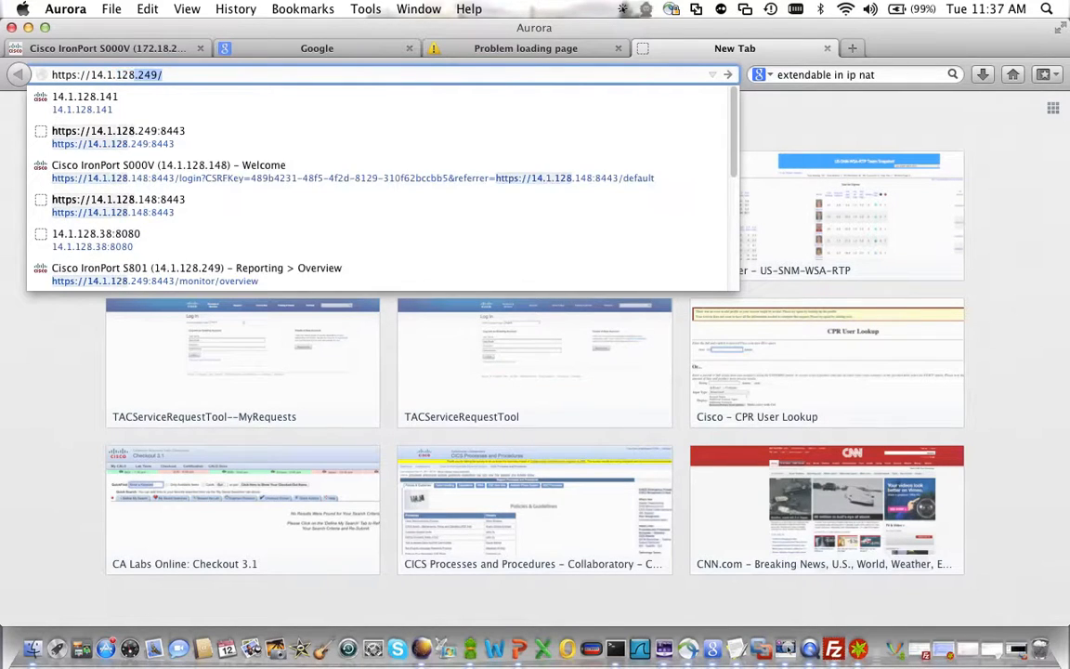
text(.1)
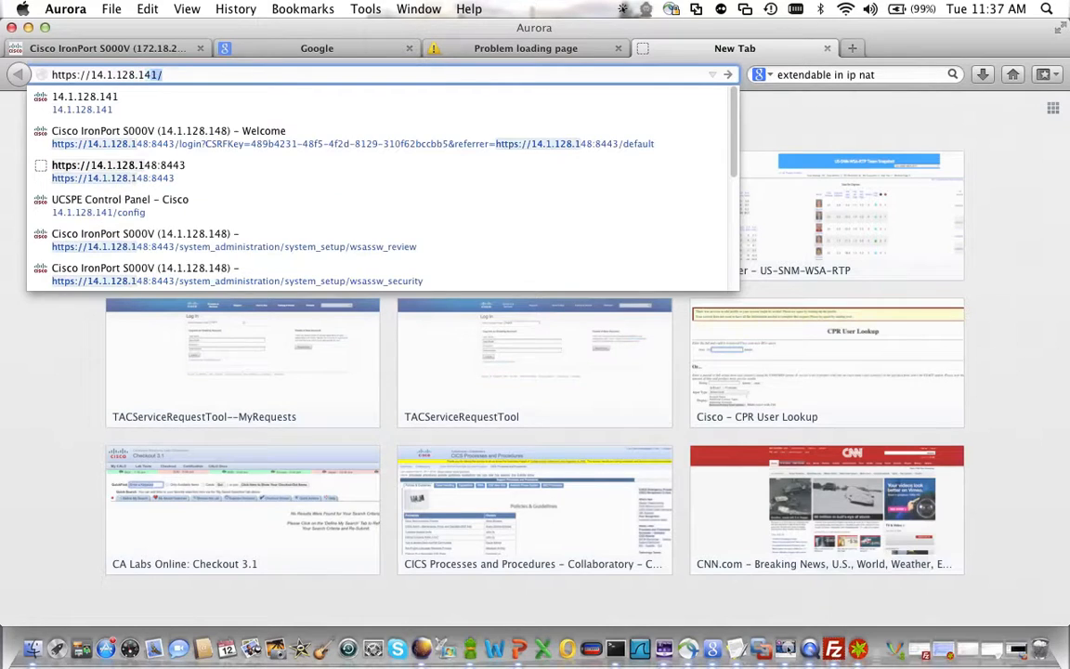
text(48:8443)
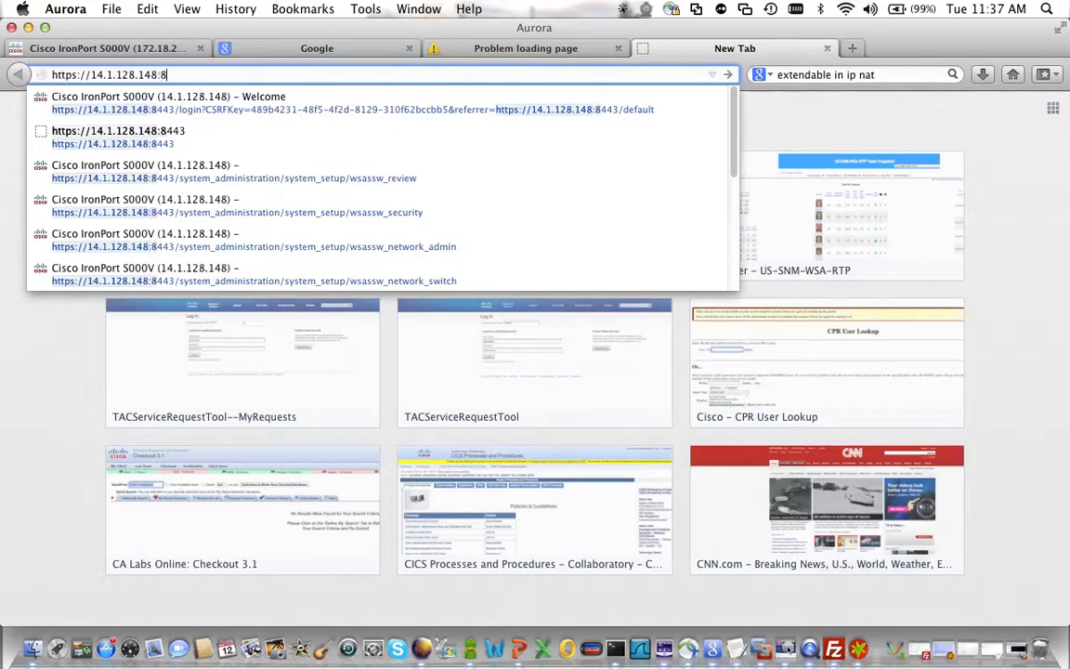
key(Return)
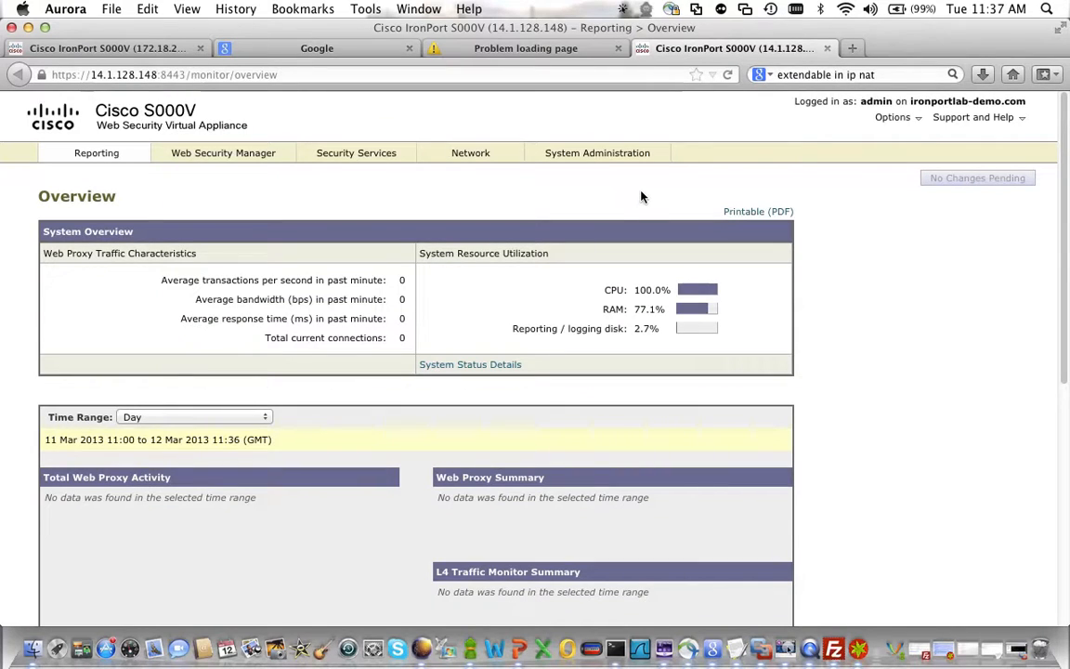
Open the System Status report and examine the appliance's resource utilization, proxy traffic, current configuration and version information
click(120, 154)
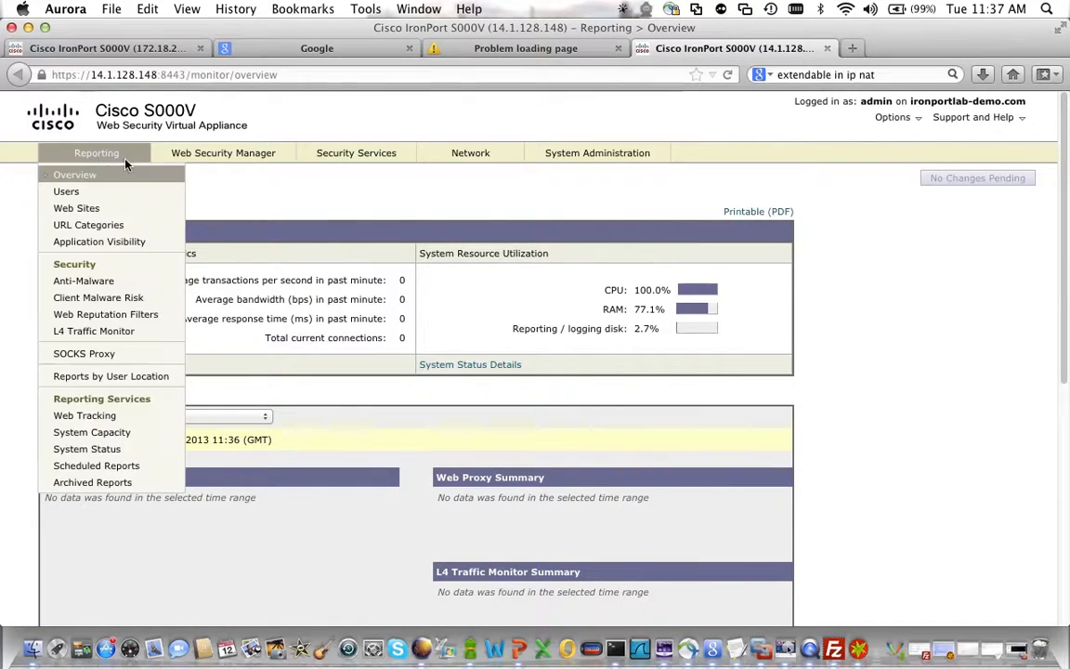
click(149, 447)
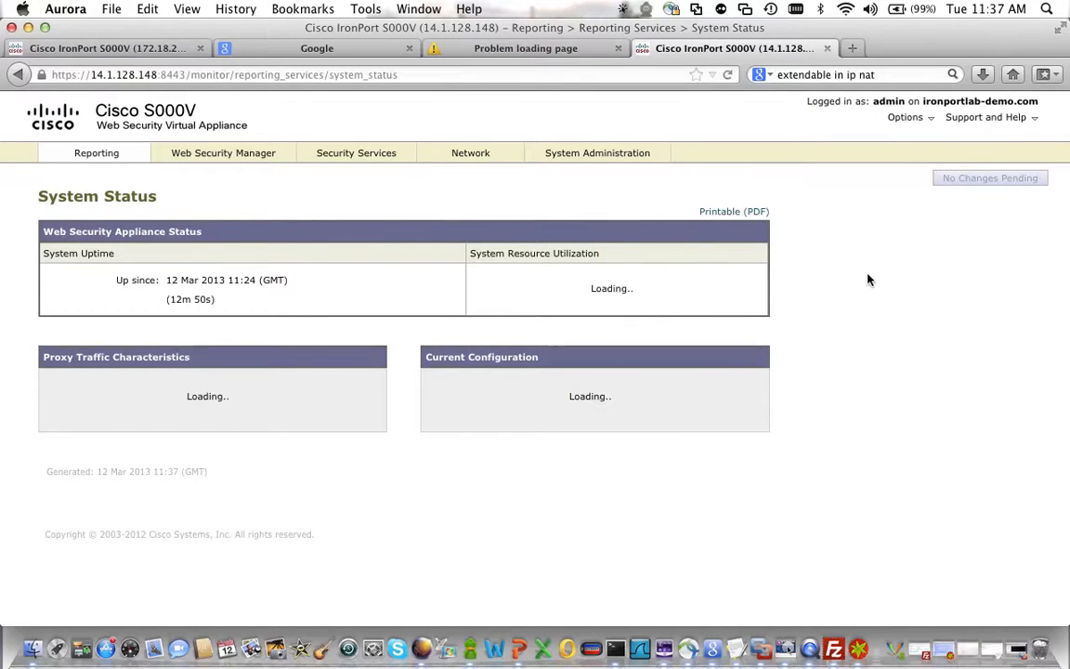
scroll(887, 284, down, 3)
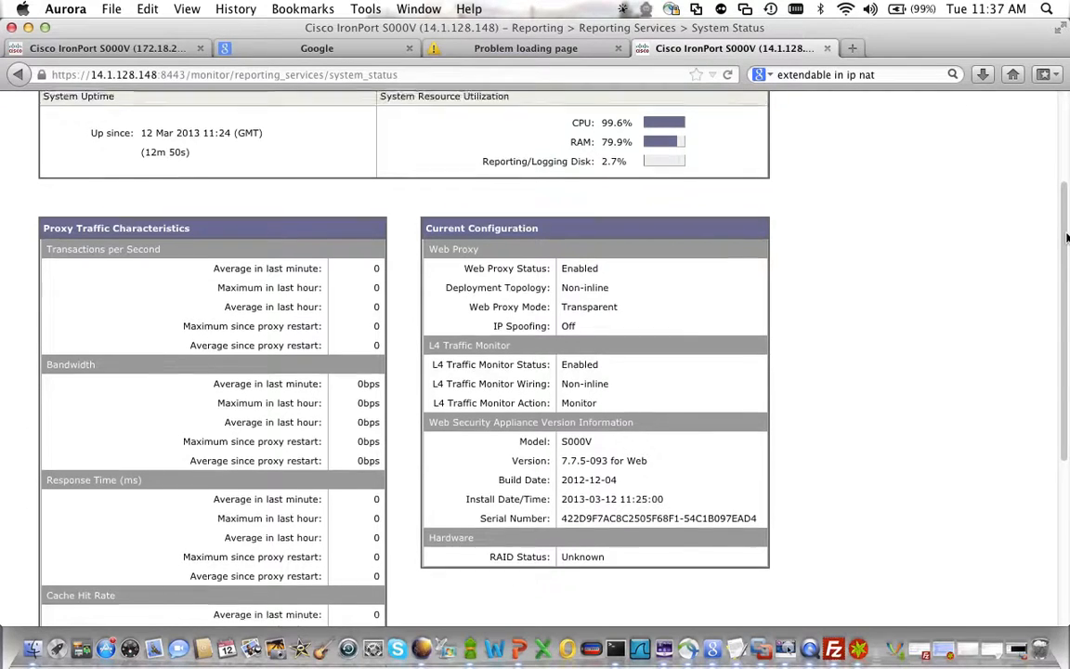
scroll(1067, 241, up, 3)
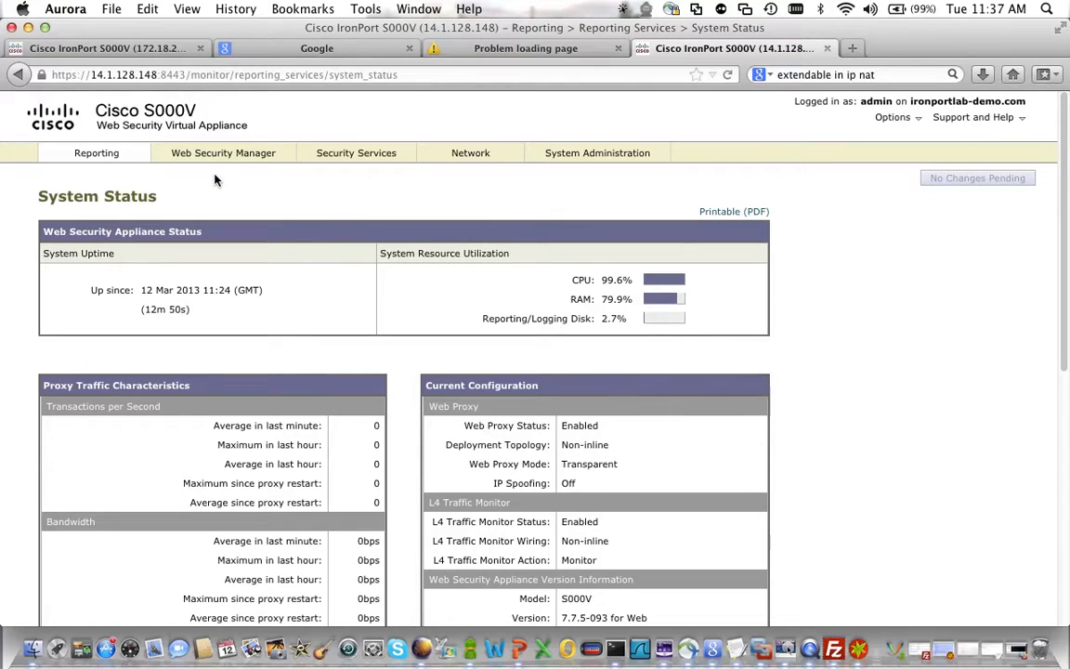